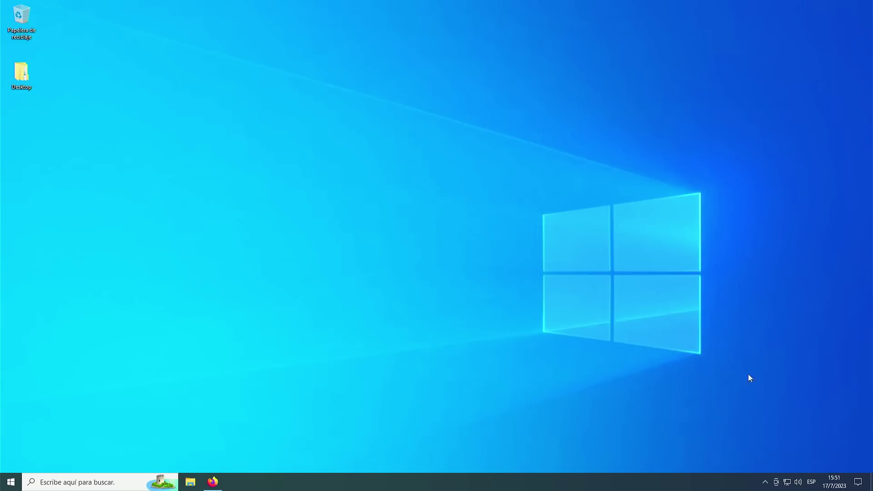
Step: Check today's date on the taskbar calendar, then open Firefox on the Linux Mint homepage
click(831, 486)
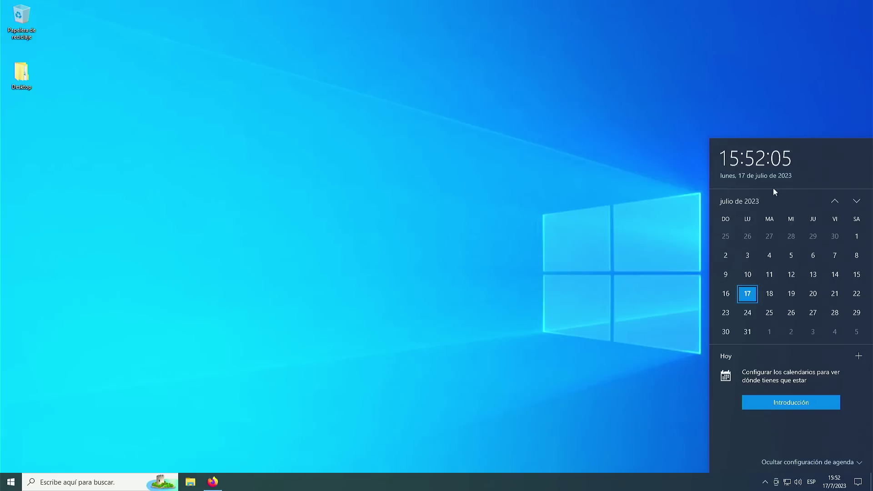
click(556, 193)
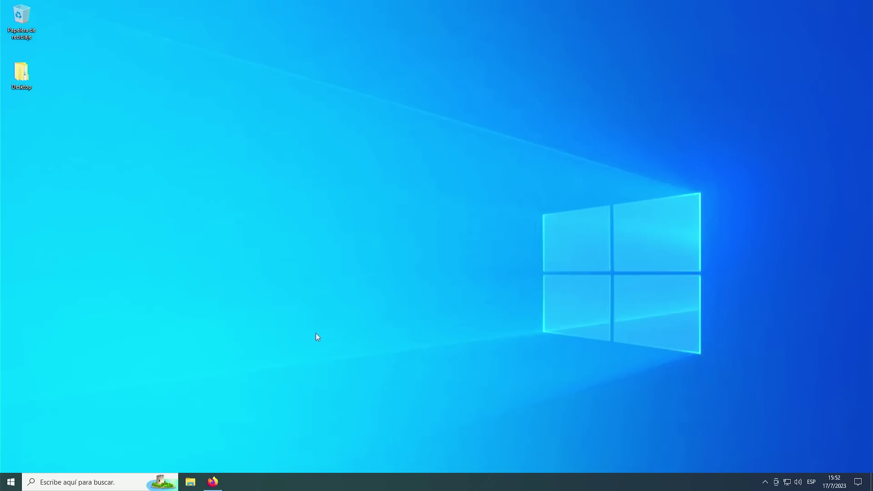
click(212, 483)
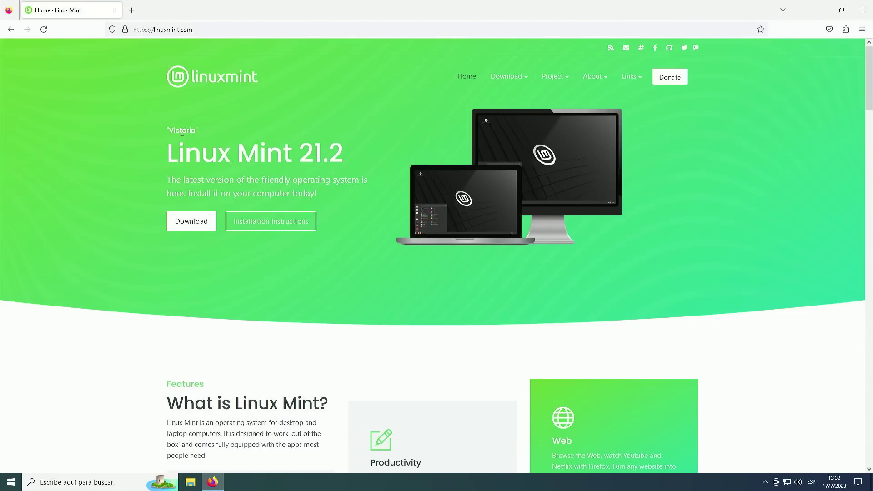
scroll(128, 208, down, 5)
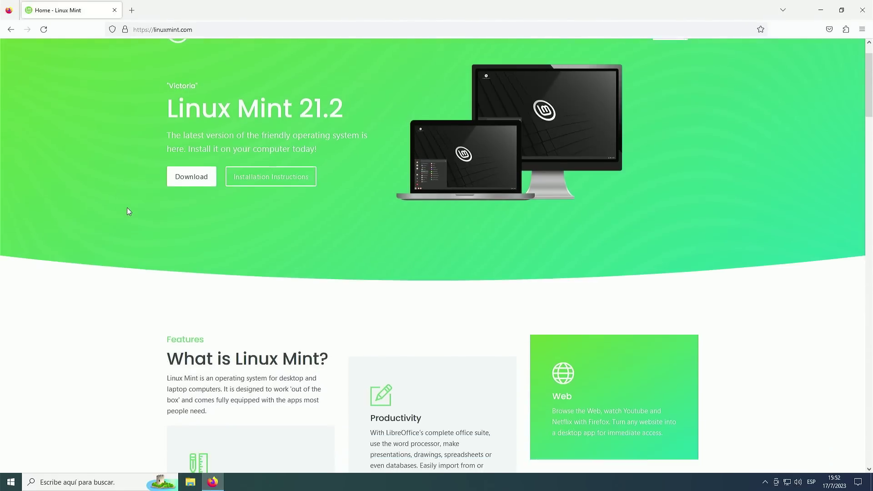
scroll(128, 211, down, 6)
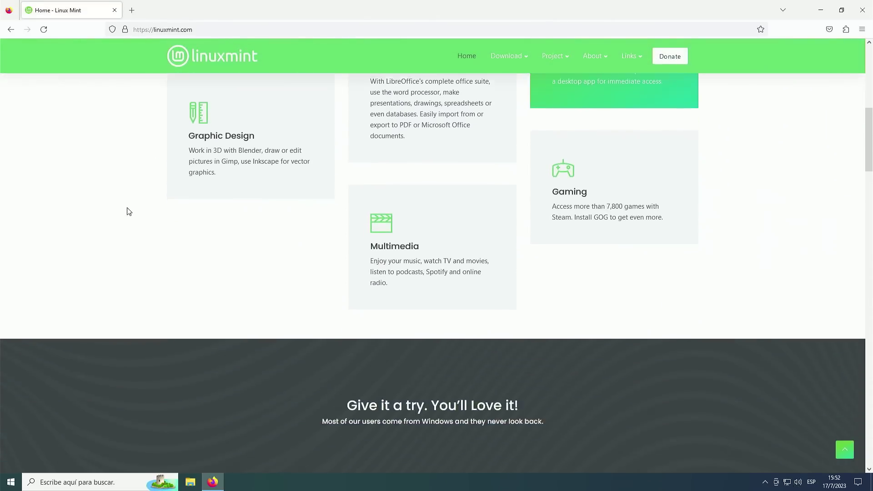
scroll(127, 210, down, 5)
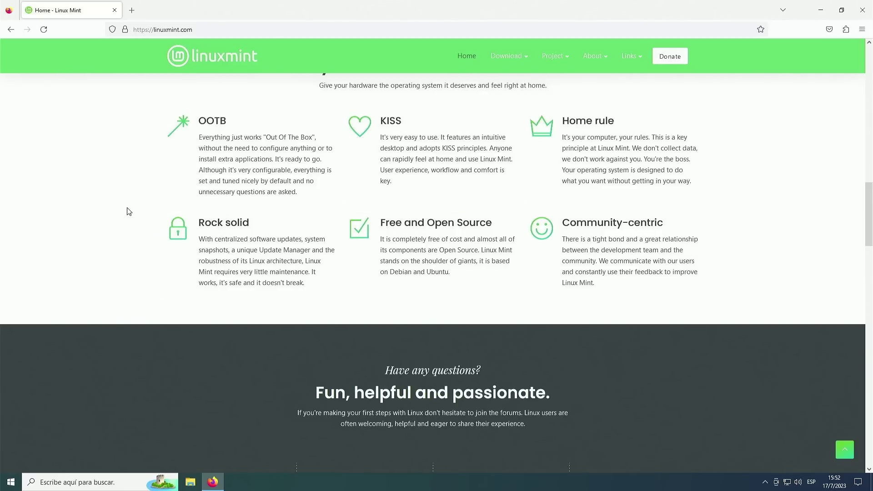
scroll(128, 208, down, 5)
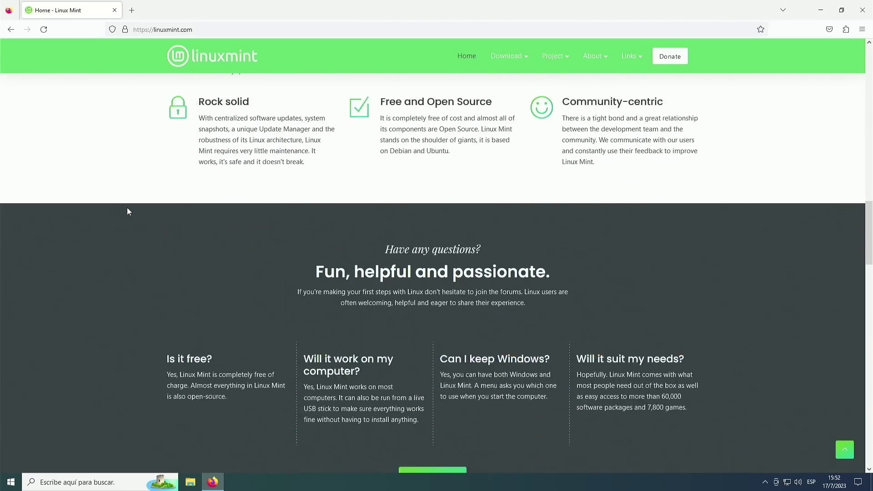
scroll(128, 208, up, 4)
scroll(128, 210, up, 15)
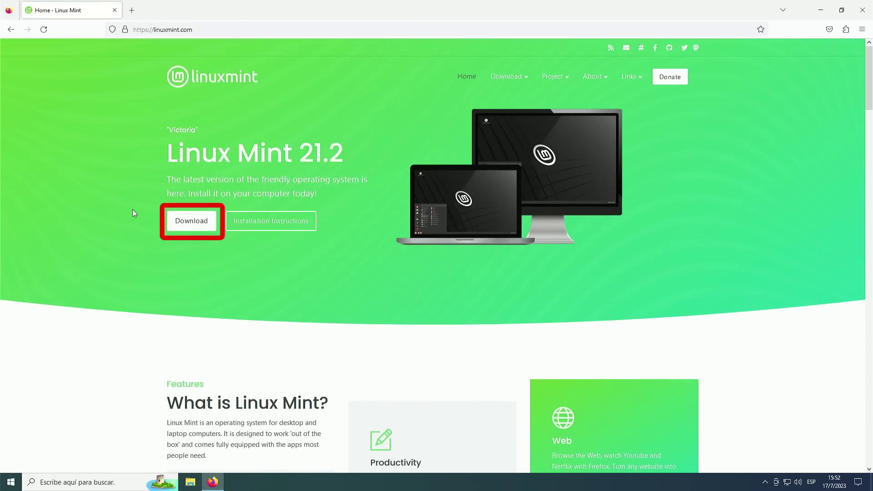
Step: Go to the Linux Mint download page and choose the Cinnamon Edition
click(192, 220)
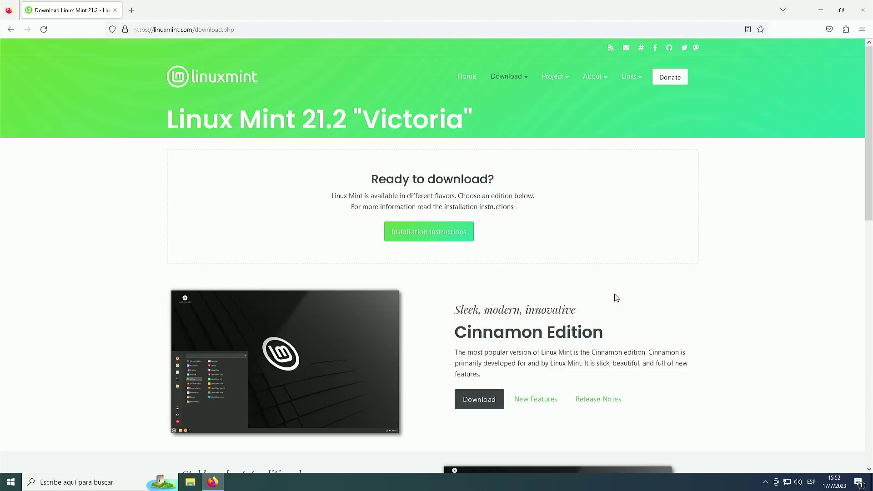
scroll(705, 317, down, 2)
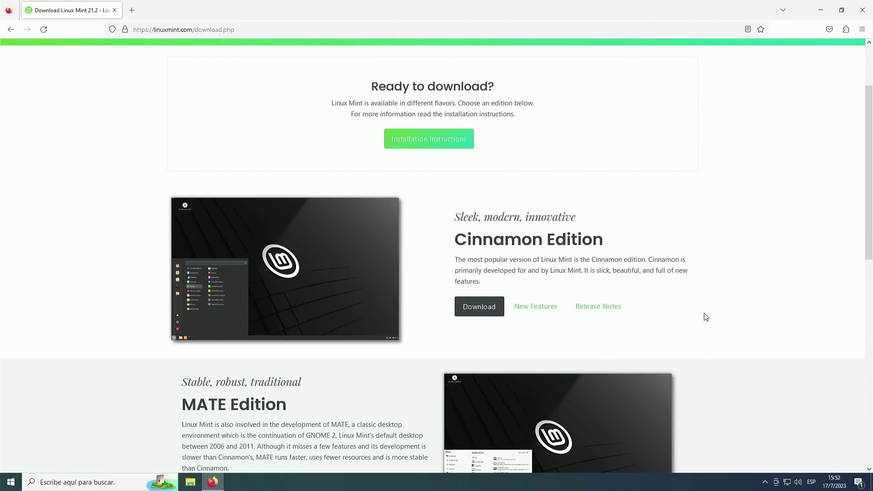
scroll(706, 316, down, 2)
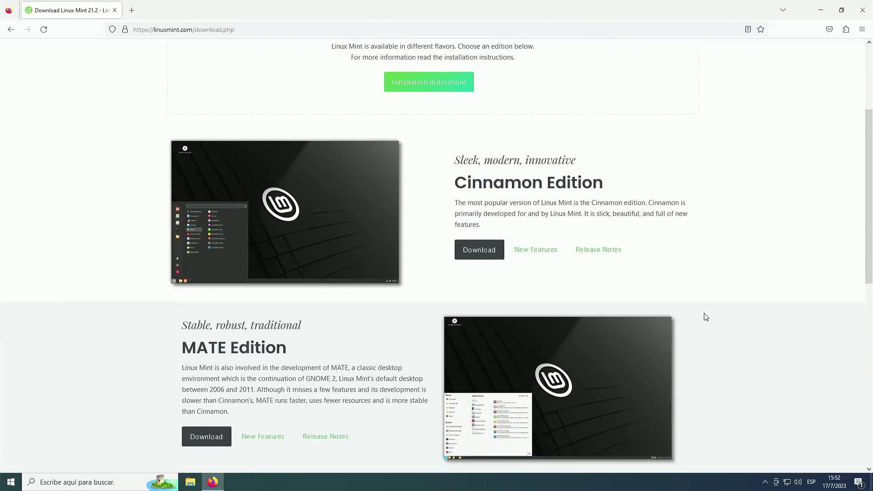
scroll(705, 316, down, 1)
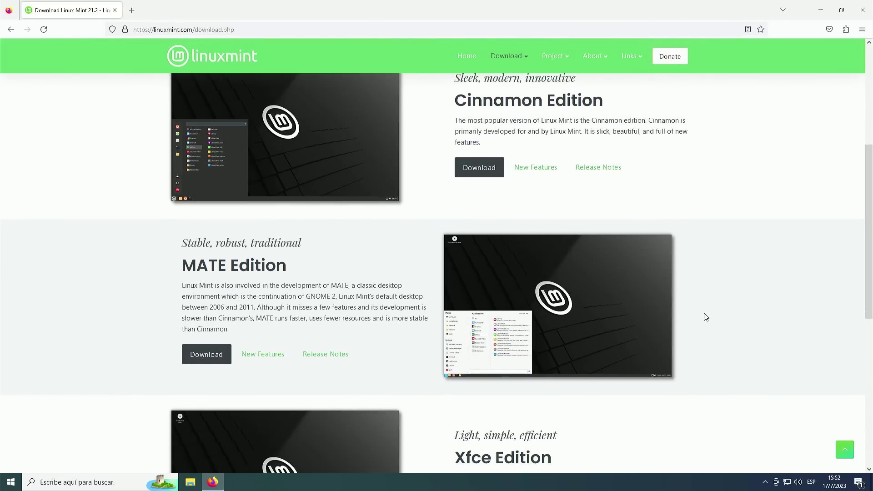
scroll(705, 315, down, 4)
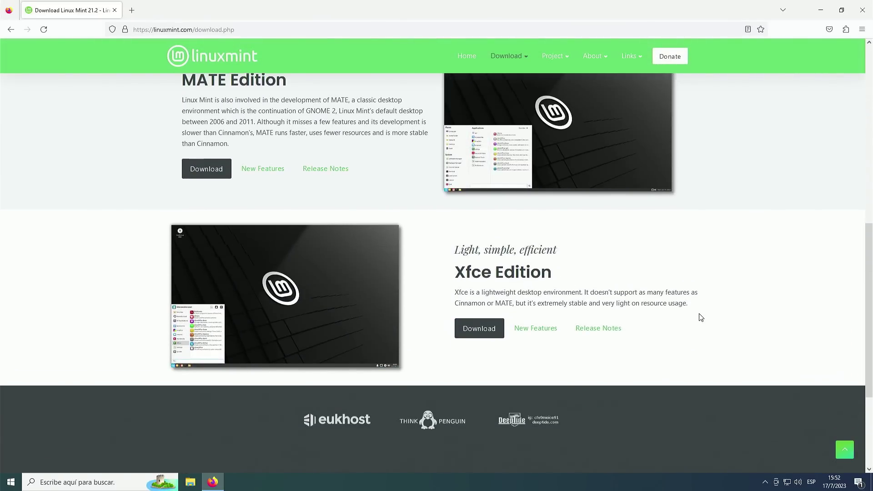
scroll(701, 316, up, 6)
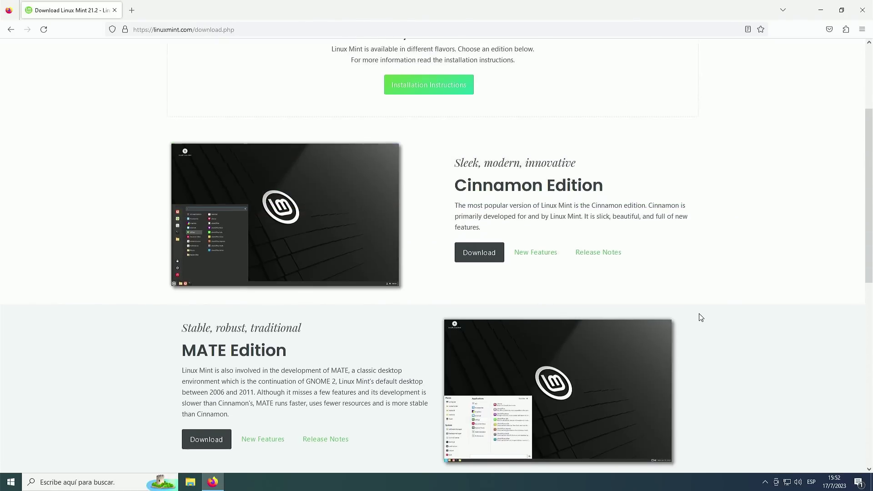
scroll(701, 316, up, 3)
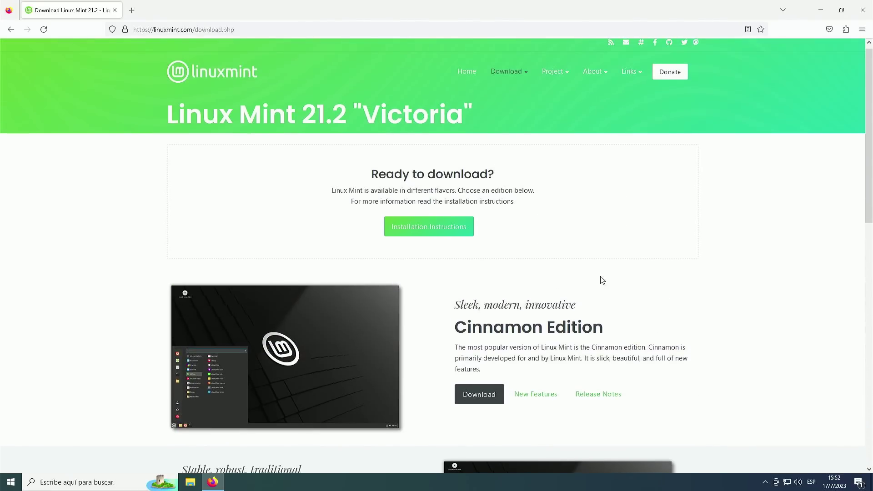
click(500, 395)
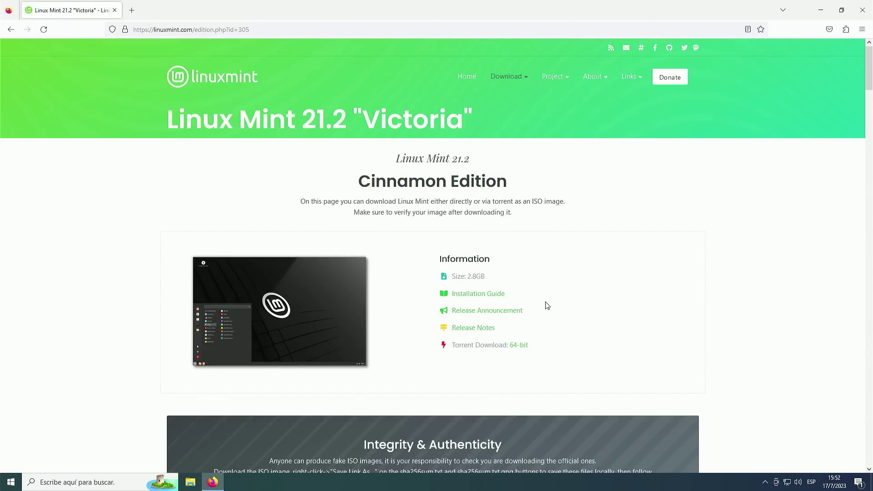
Step: Download the 64-bit Cinnamon ISO from the LayerOnline mirror in the mirrors table
scroll(547, 305, down, 3)
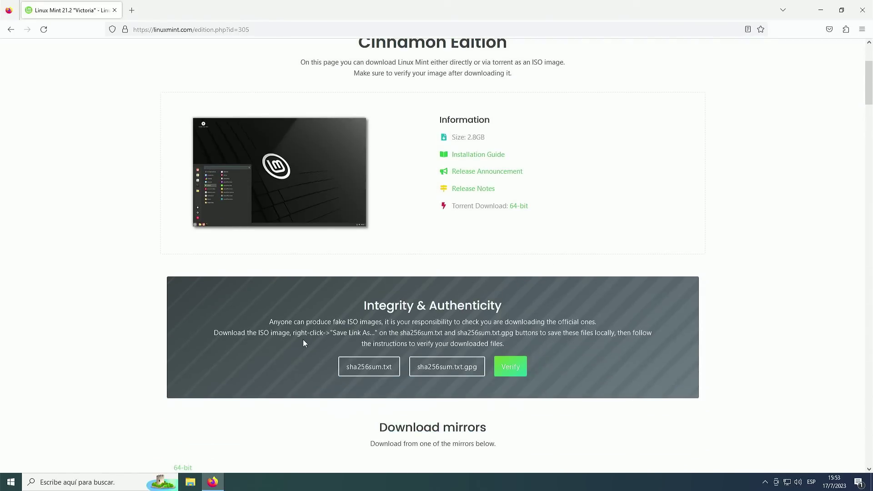
scroll(305, 342, down, 6)
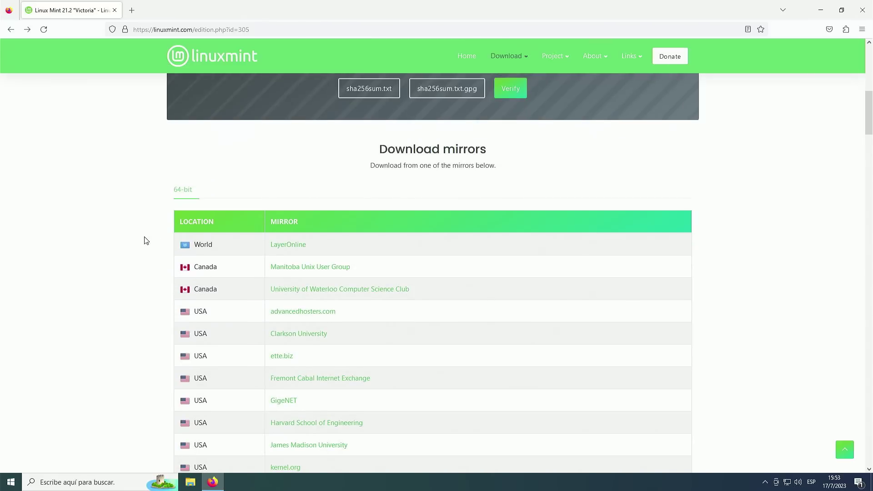
scroll(329, 271, down, 8)
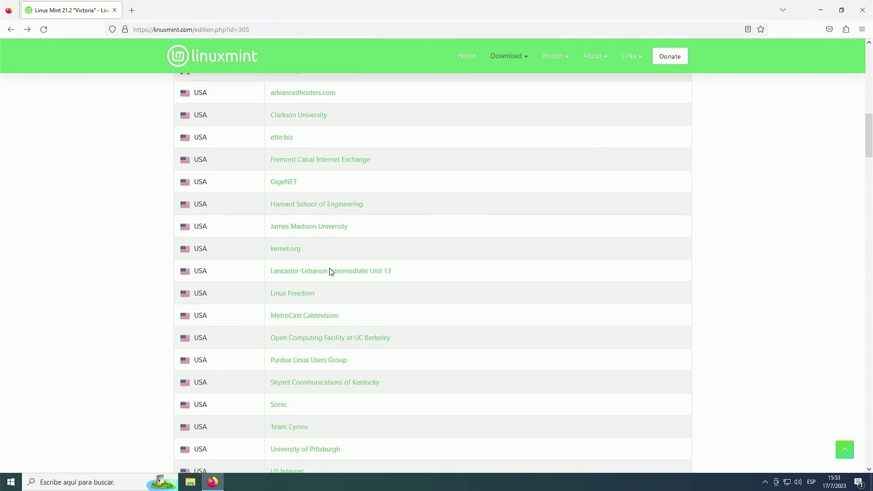
scroll(331, 271, down, 10)
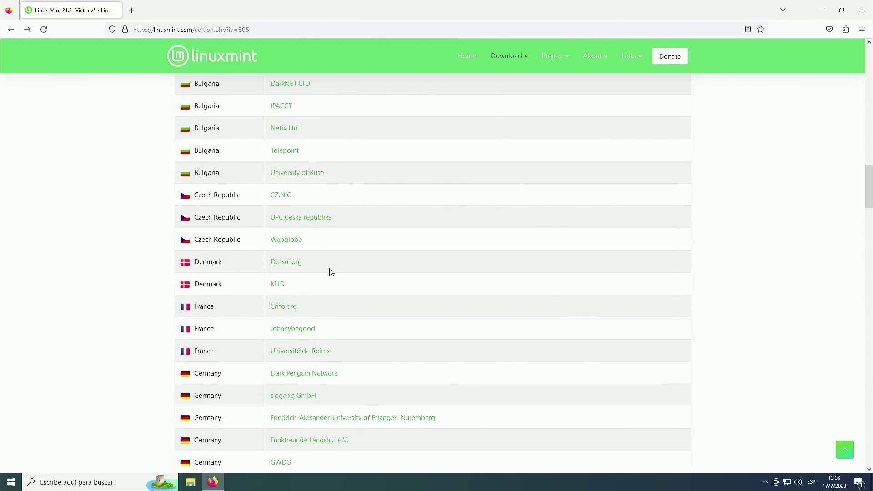
scroll(331, 271, down, 6)
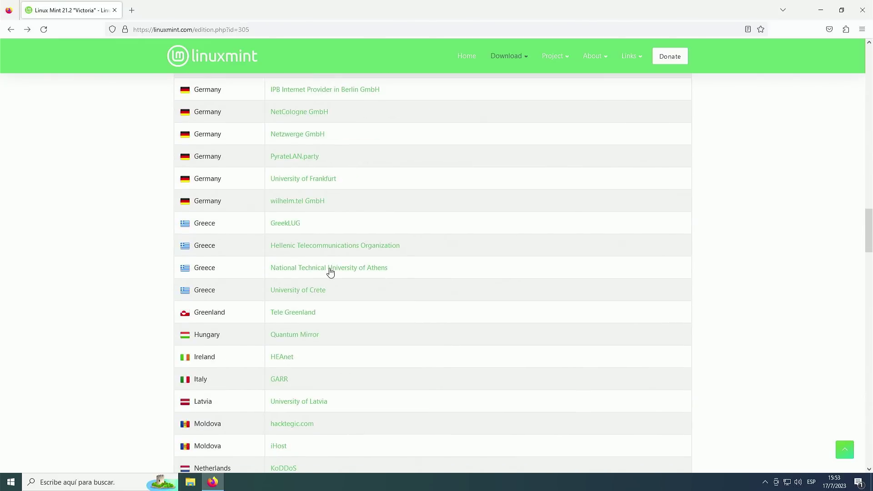
scroll(330, 271, up, 10)
scroll(331, 272, up, 12)
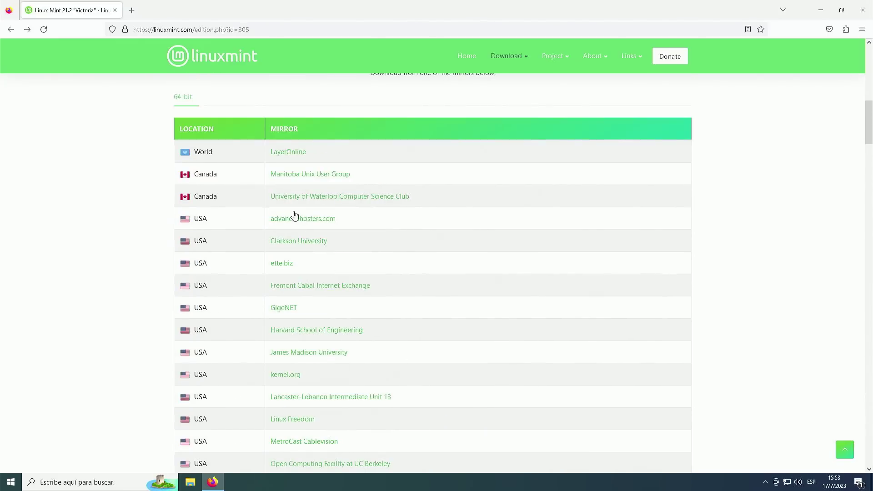
click(290, 155)
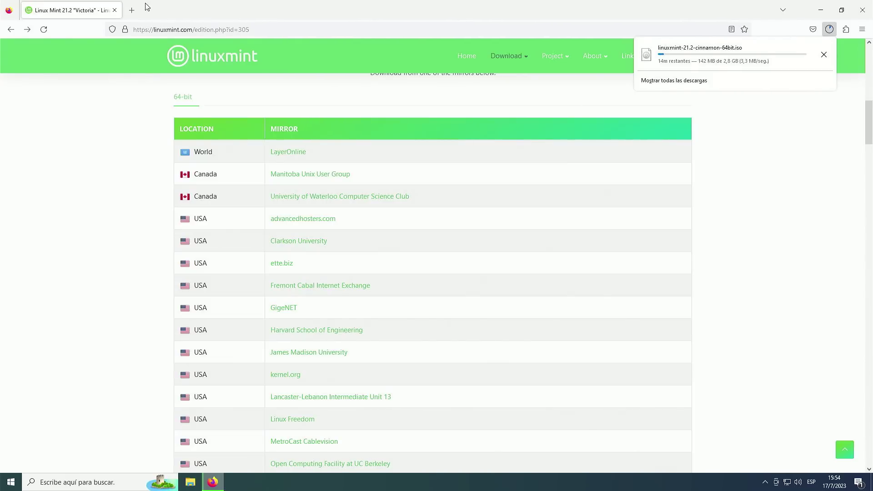
Step: Open rufus.ie in a new tab and download rufus-4.1.exe from its Descargar section
click(132, 10)
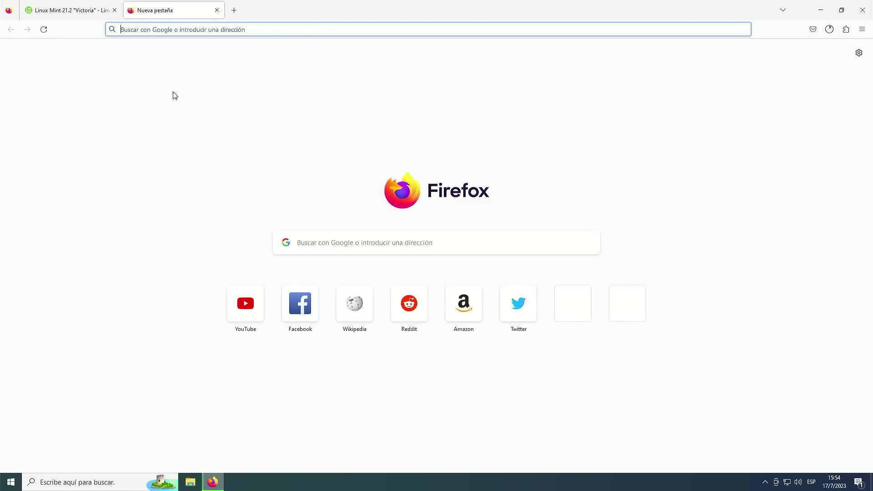
text(ruf)
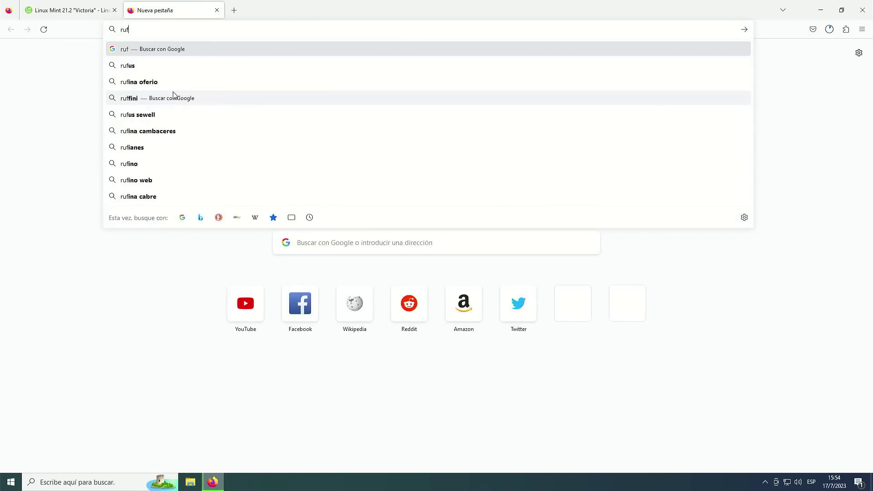
text(us.ie)
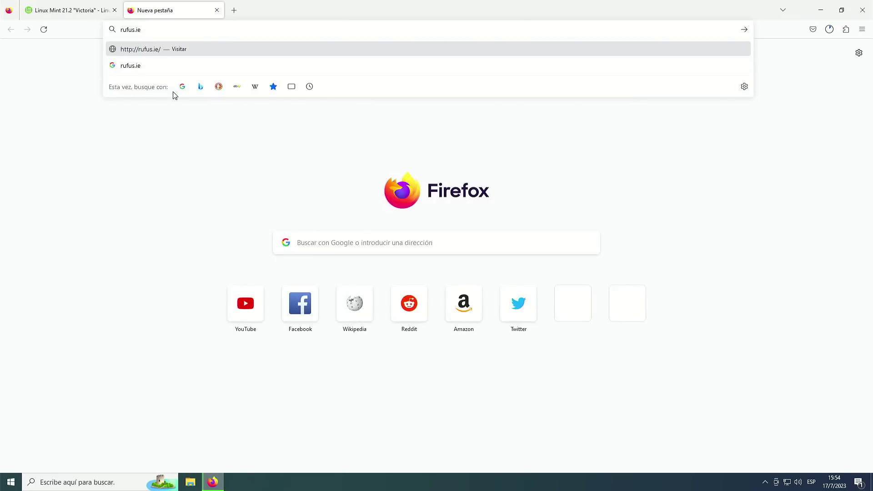
key(Return)
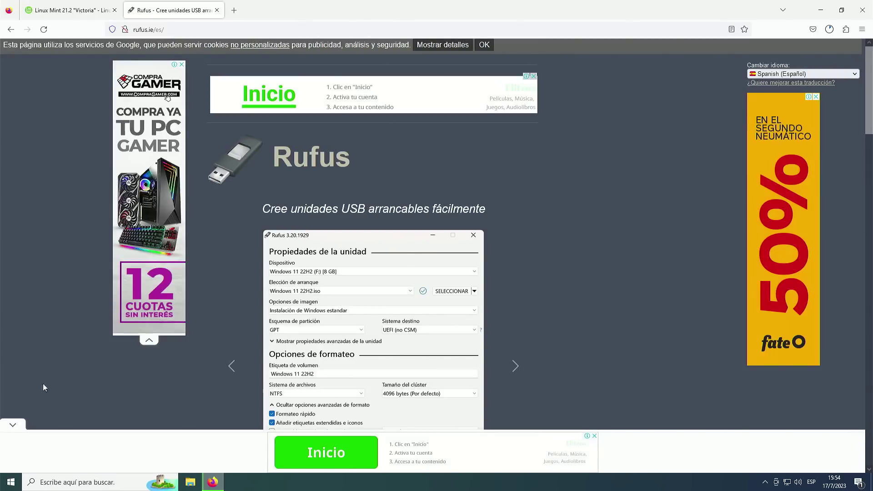
scroll(550, 311, down, 3)
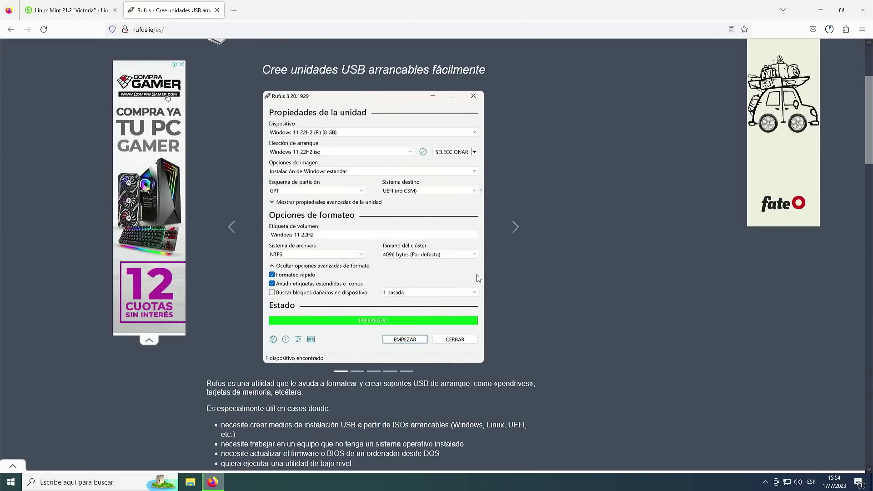
scroll(477, 274, down, 3)
scroll(476, 274, down, 3)
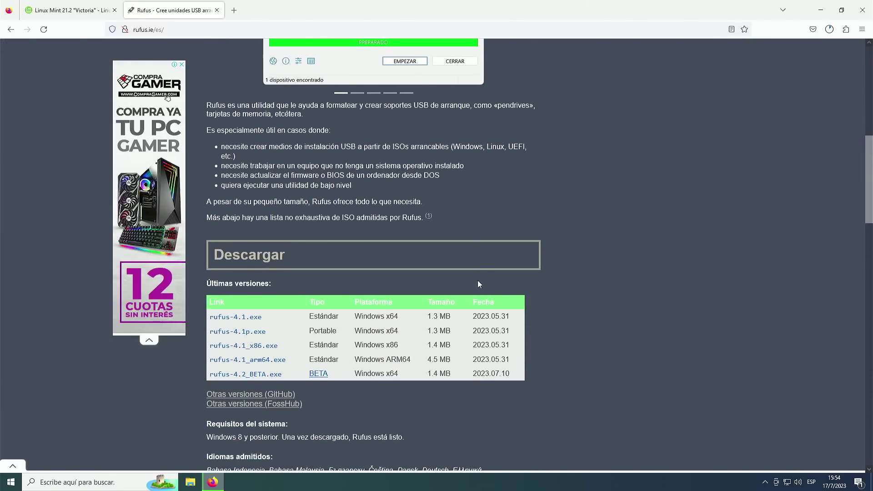
click(251, 317)
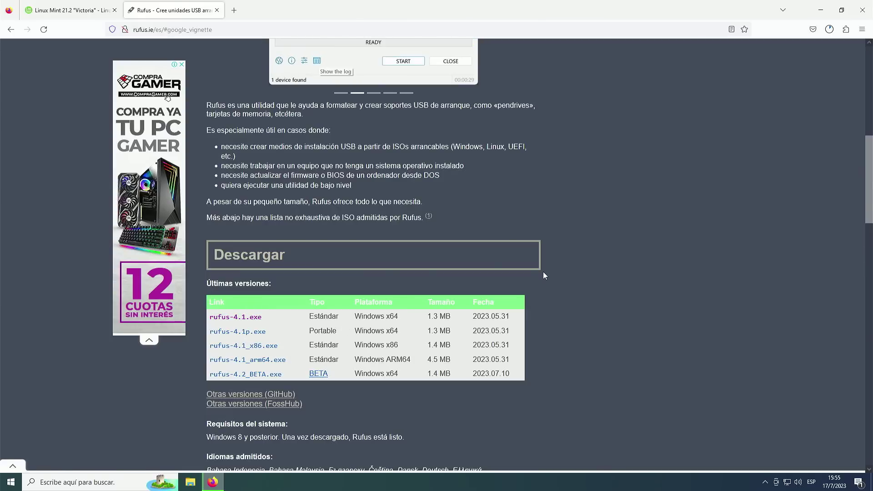
scroll(544, 272, up, 10)
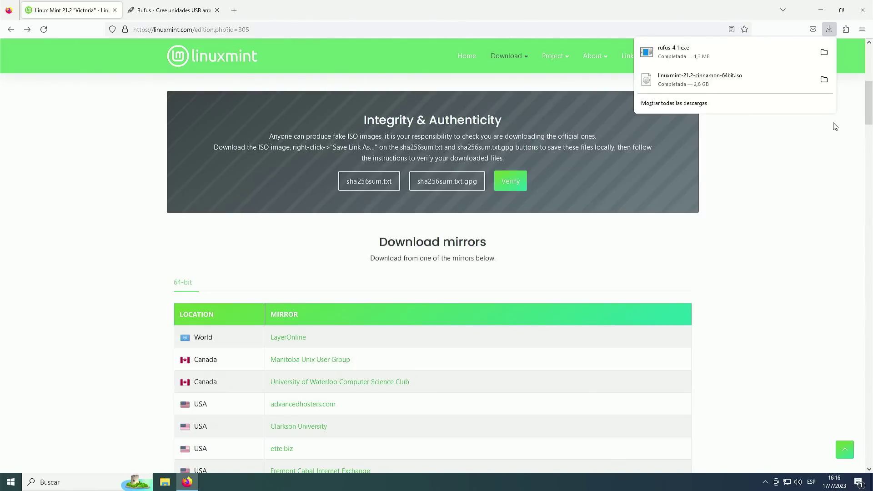
Step: Open the mirror's sha256sum.txt and copy the linuxmint-21.2-cinnamon-64bit.iso file name
click(747, 150)
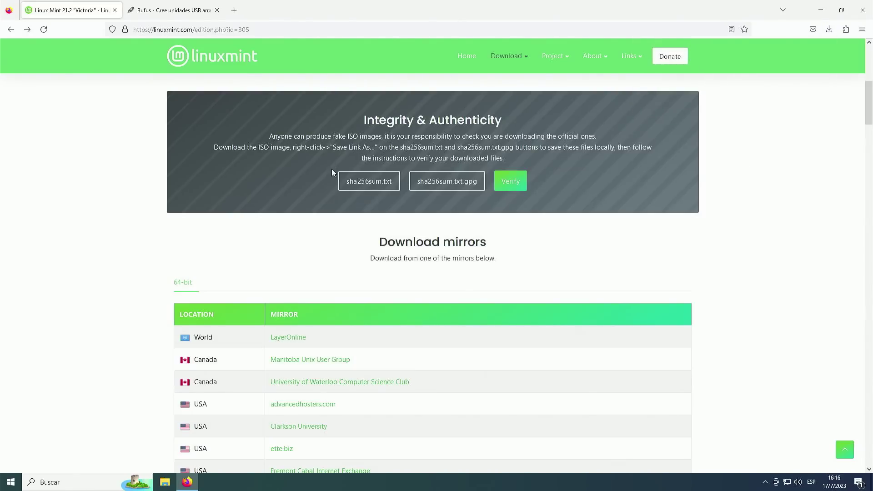
click(359, 182)
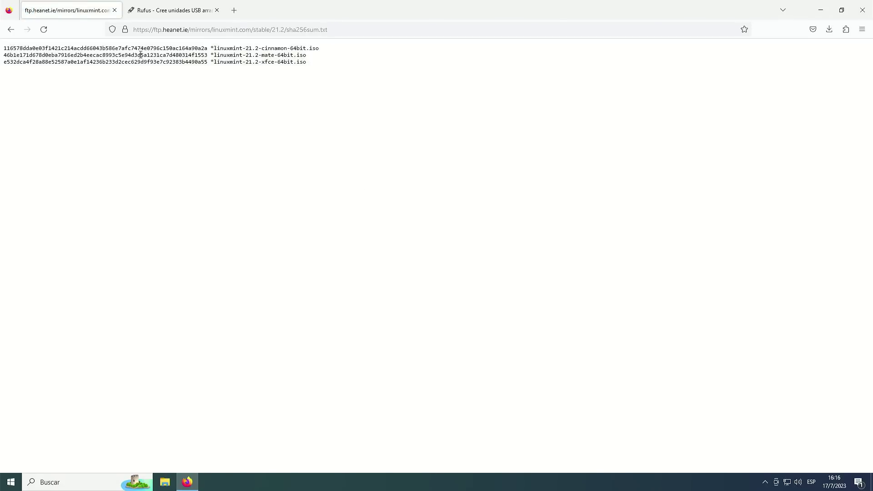
drag(215, 48, 318, 49)
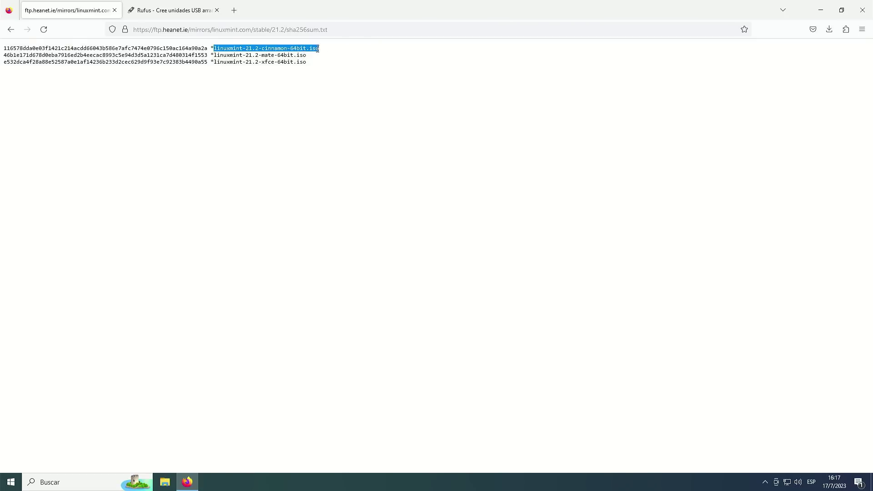
right_click(317, 49)
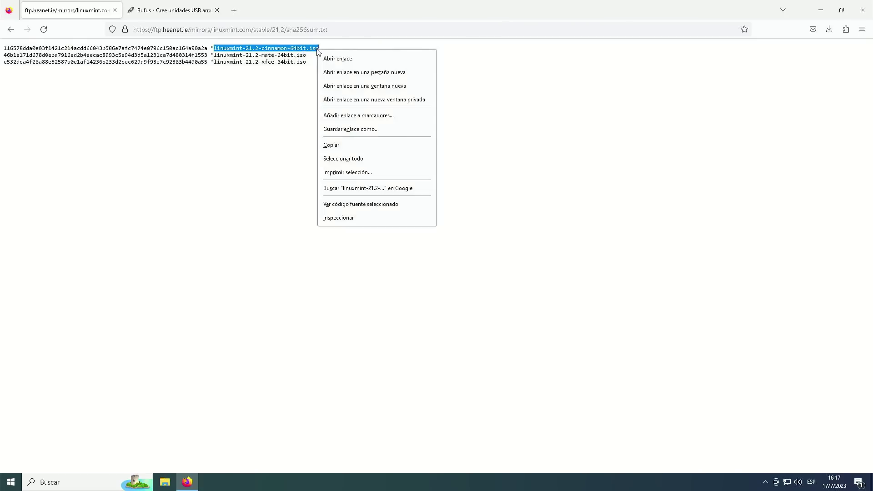
click(337, 144)
Step: Open Command Prompt, list the user folder, and change into Downloads with Dir and cd Downloads
click(54, 483)
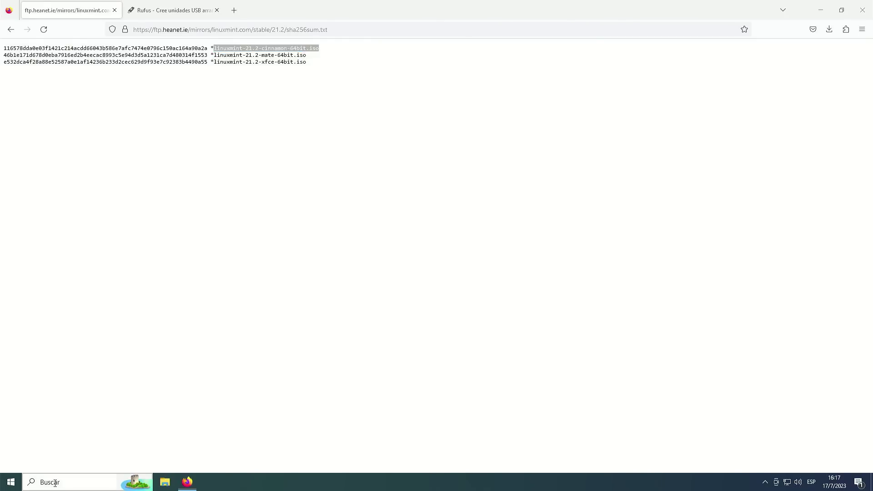
text(cmd)
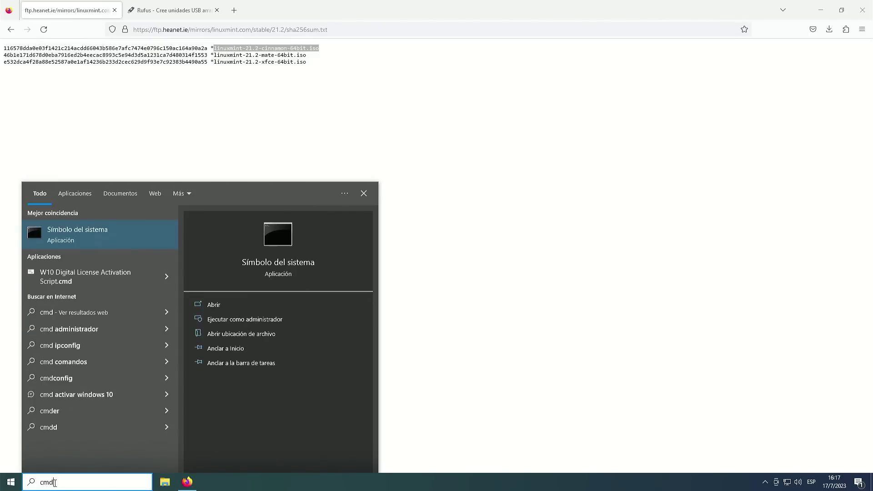
key(Return)
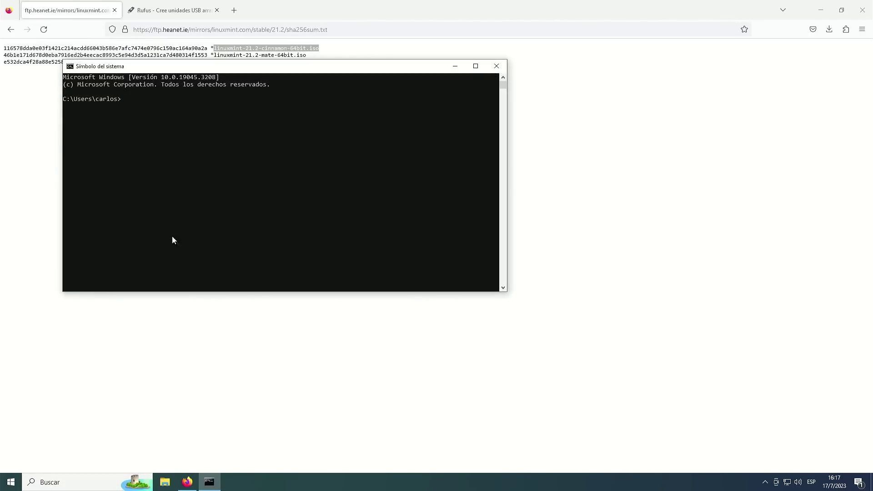
drag(166, 67, 165, 100)
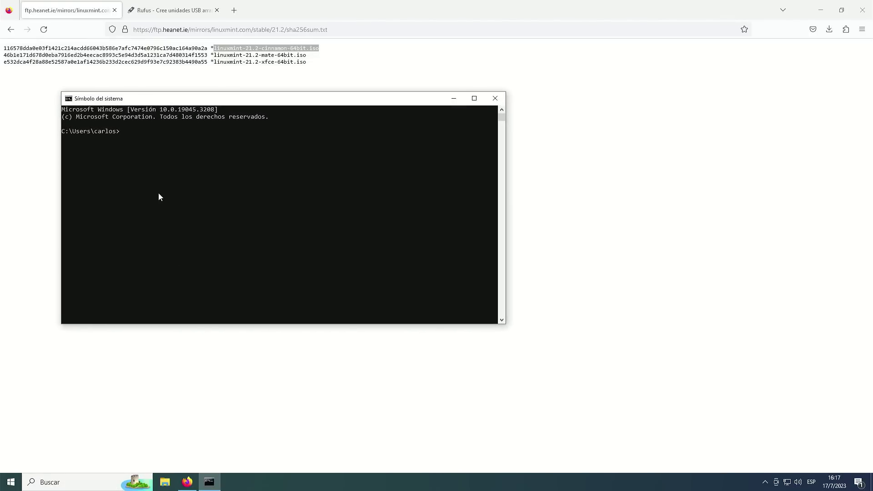
text(Dir)
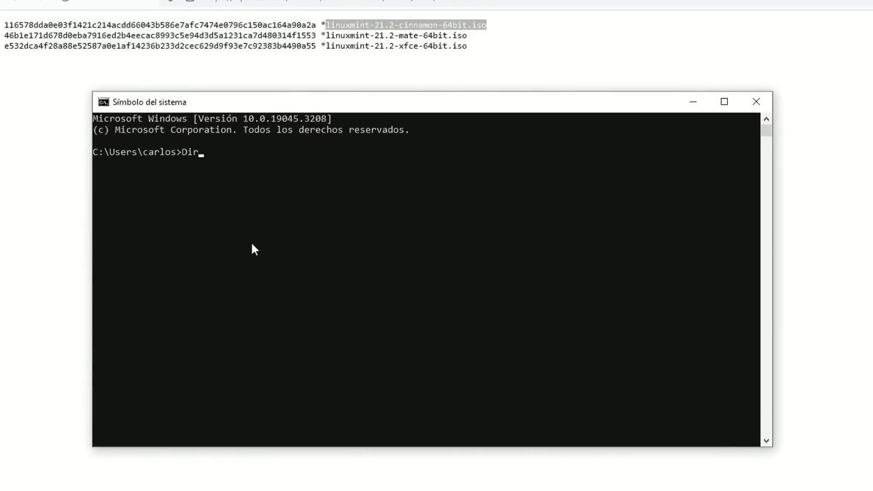
key(Return)
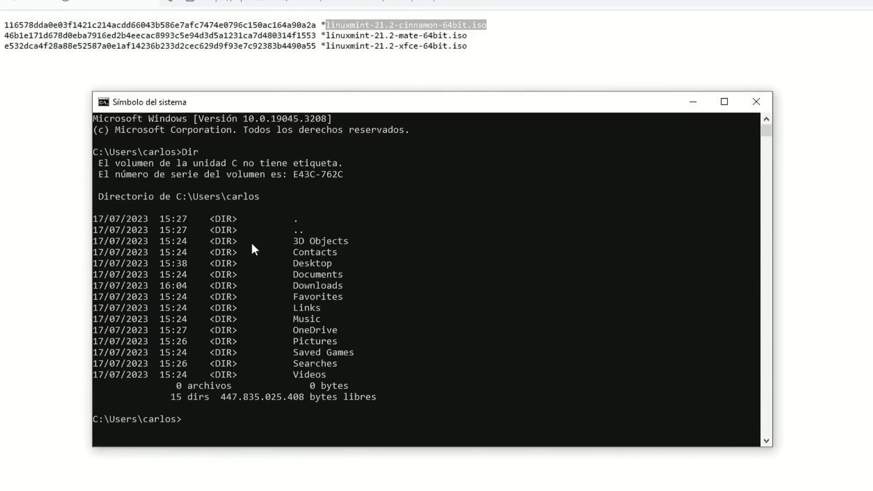
text(cd Downloads)
key(Return)
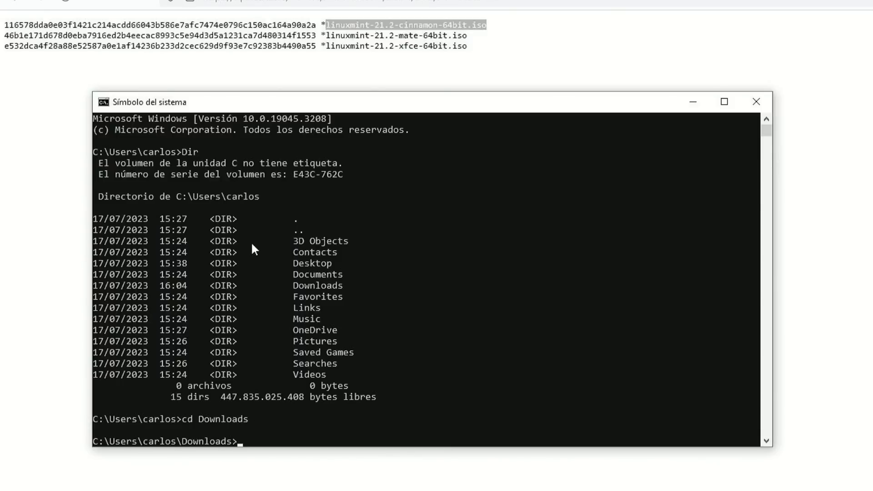
text(Dir)
key(Return)
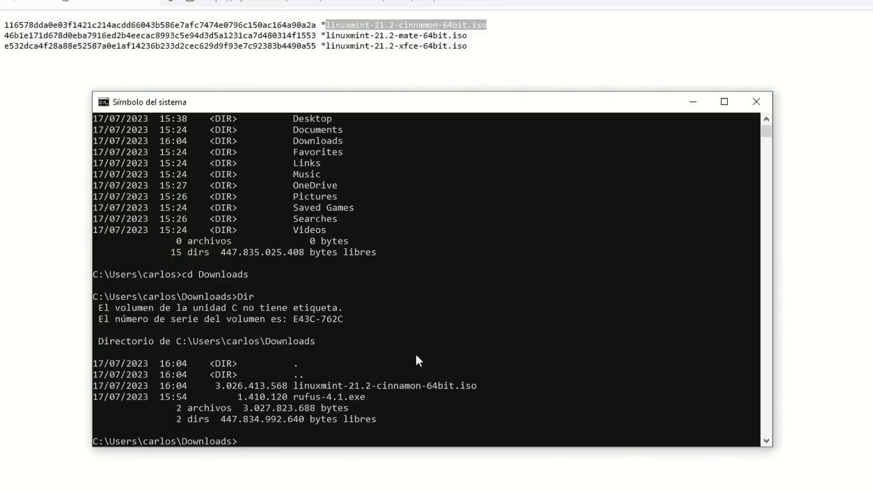
Step: Run certutil -hashfile on linuxmint-21.2-cinnamon-64bit.iso with sha256 and compare the hash
text(cert)
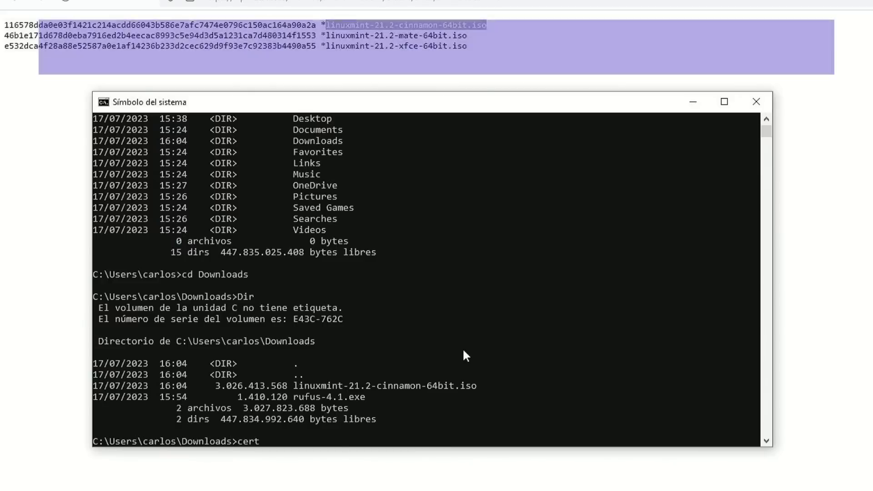
text(uti)
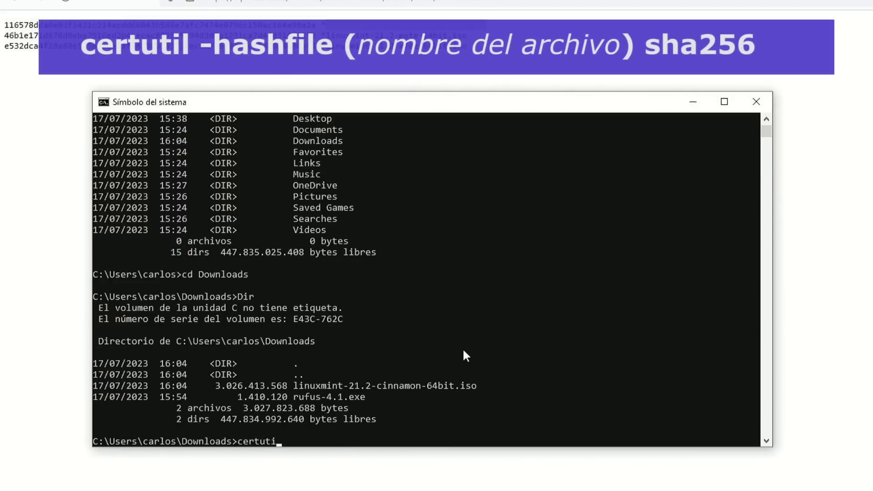
text(l -hashfile)
key(Tab)
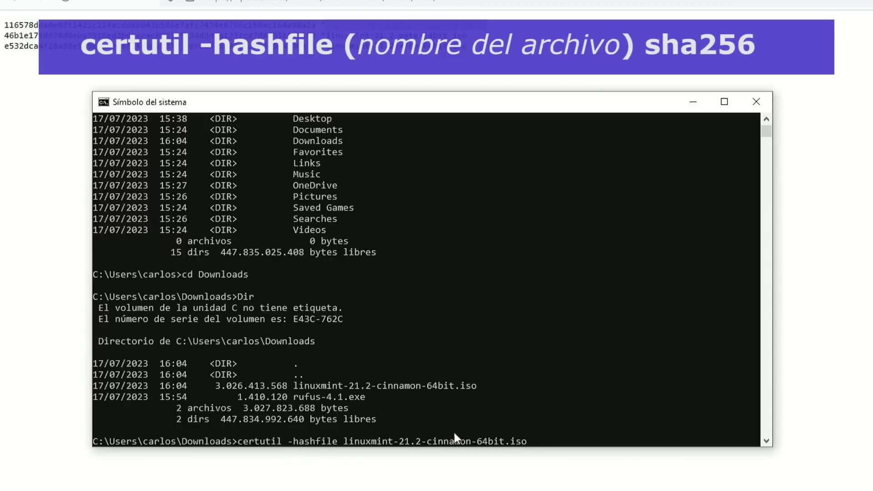
text(sha256)
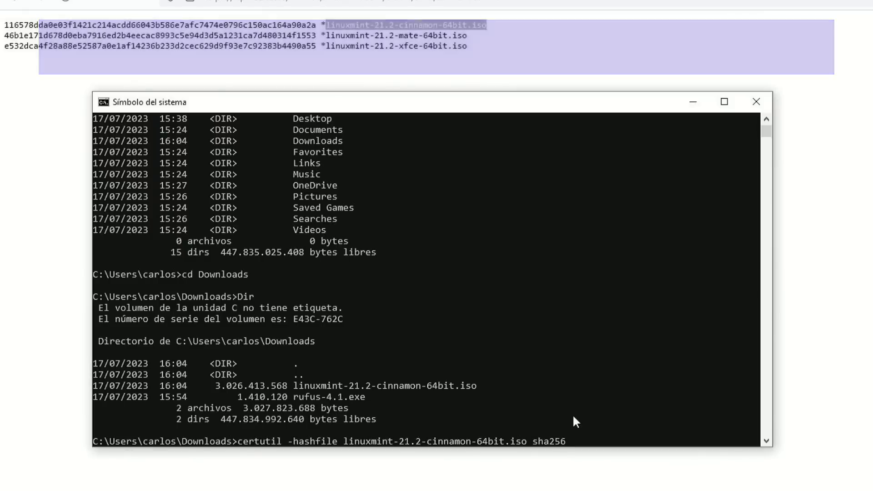
key(Return)
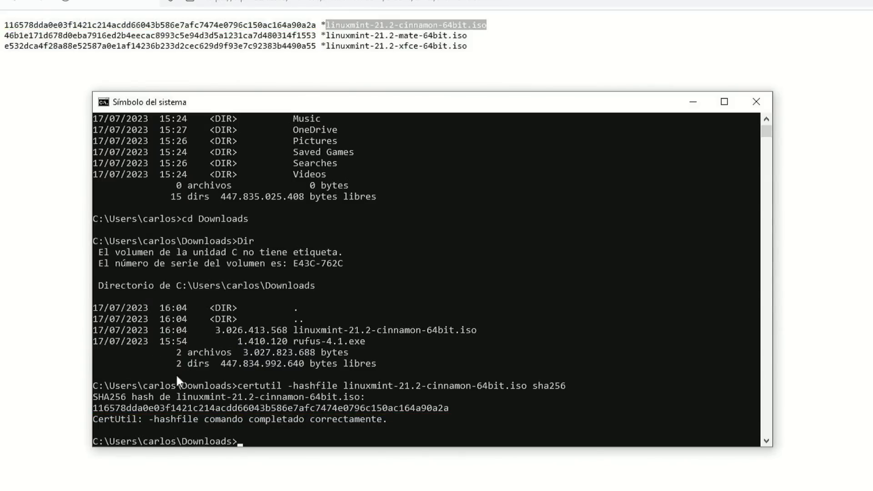
click(484, 240)
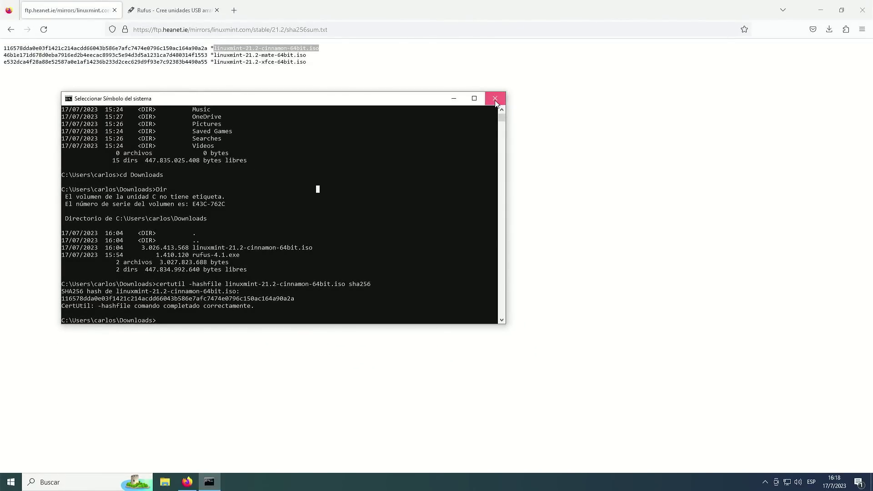
Step: Close Command Prompt and Firefox, then launch rufus-4.1 from Descargas with admin rights
click(495, 99)
click(860, 10)
click(165, 482)
double_click(412, 166)
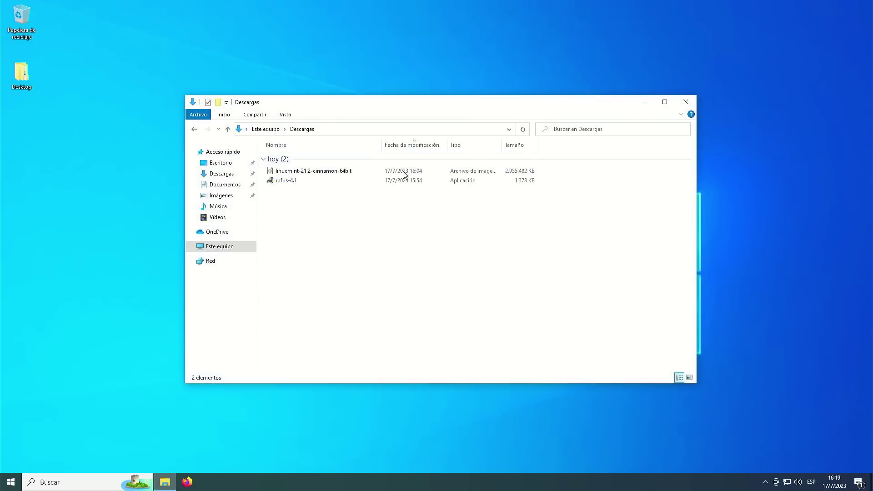
double_click(285, 182)
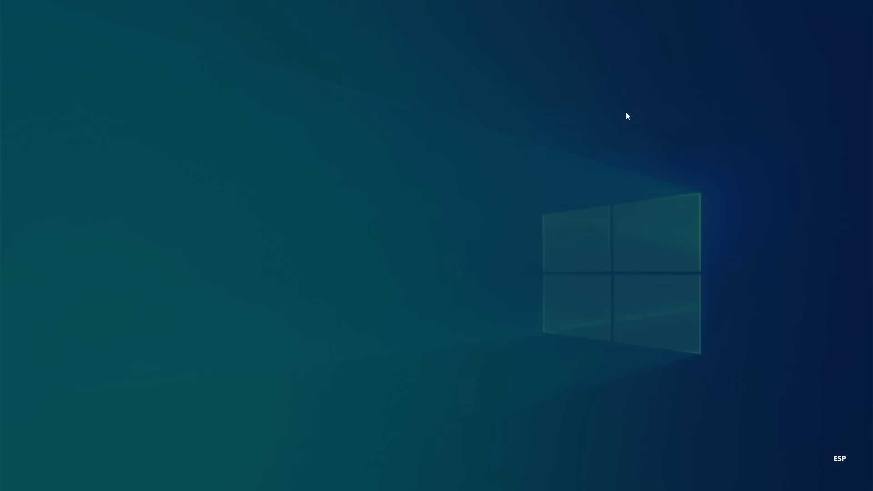
click(391, 302)
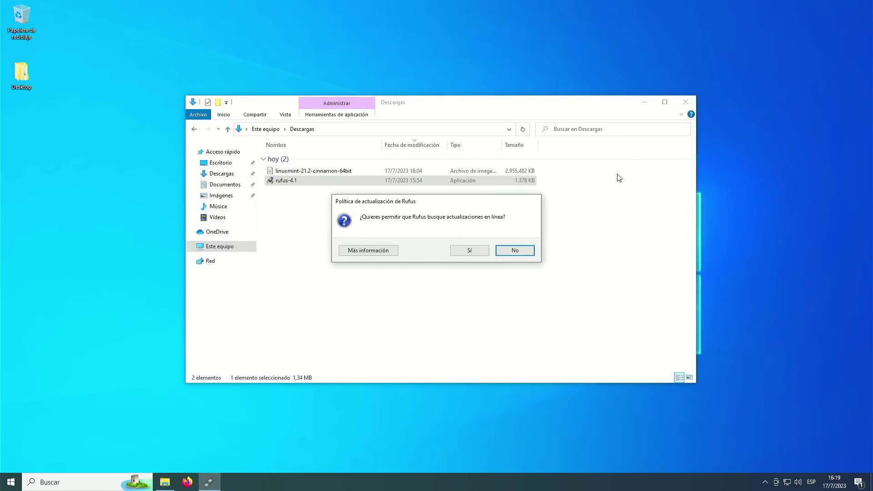
click(470, 252)
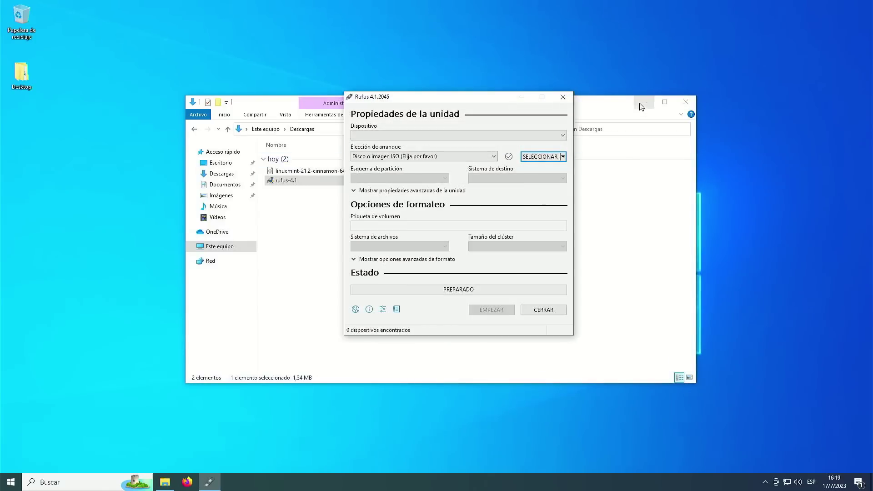
click(644, 101)
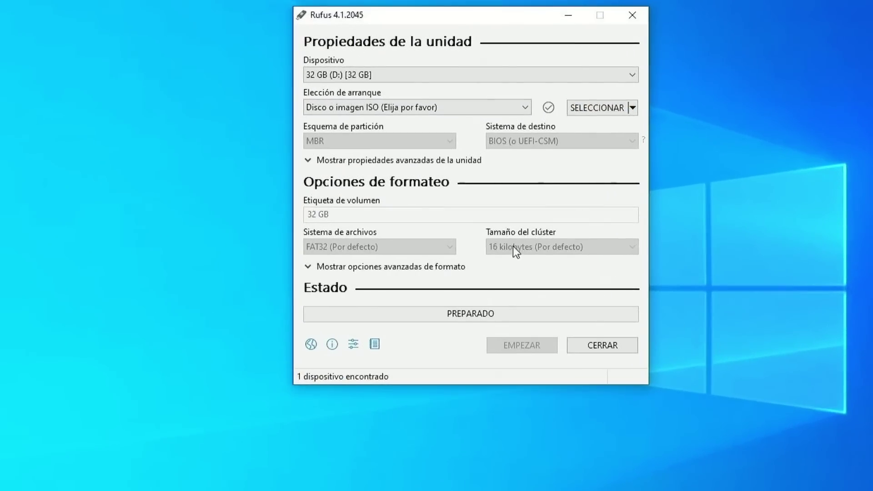
Step: Write linuxmint-21.2-cinnamon-64bit.iso to the 32 GB drive in ISO Image mode
click(461, 108)
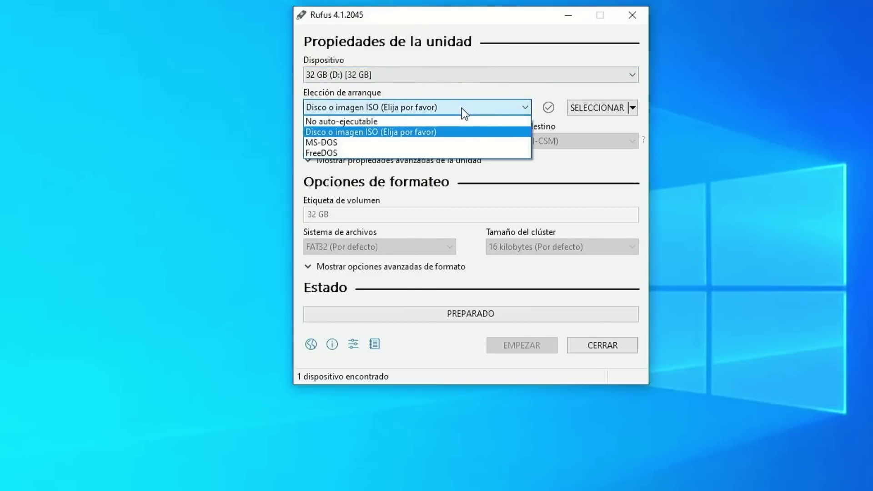
click(424, 133)
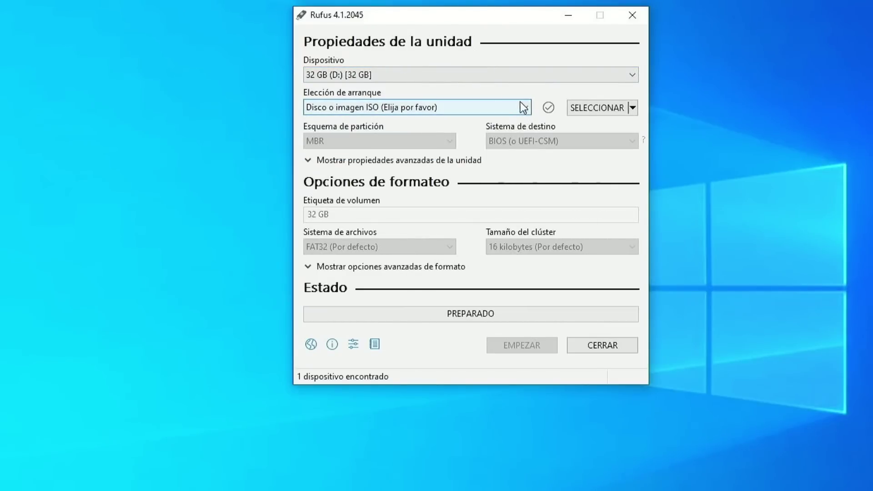
click(577, 109)
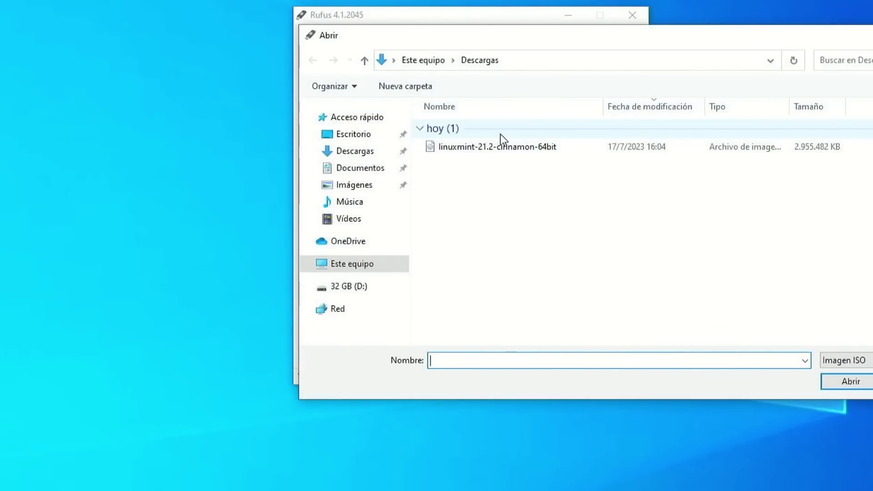
double_click(471, 146)
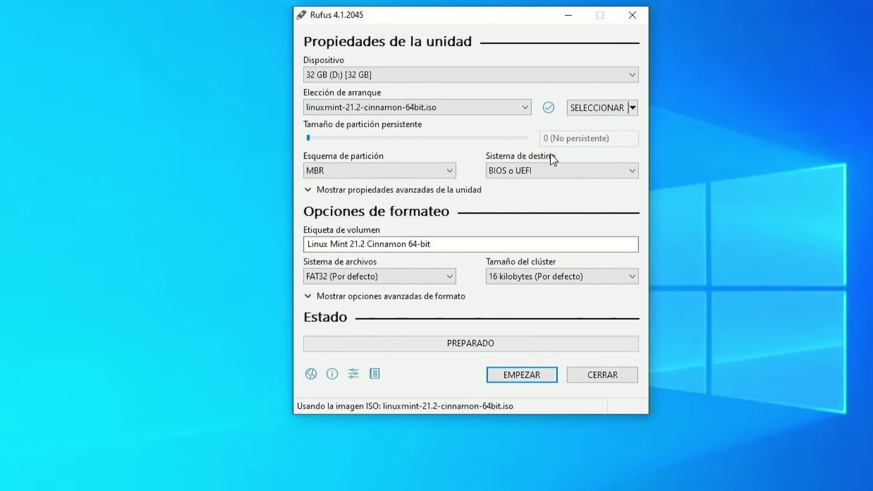
click(511, 373)
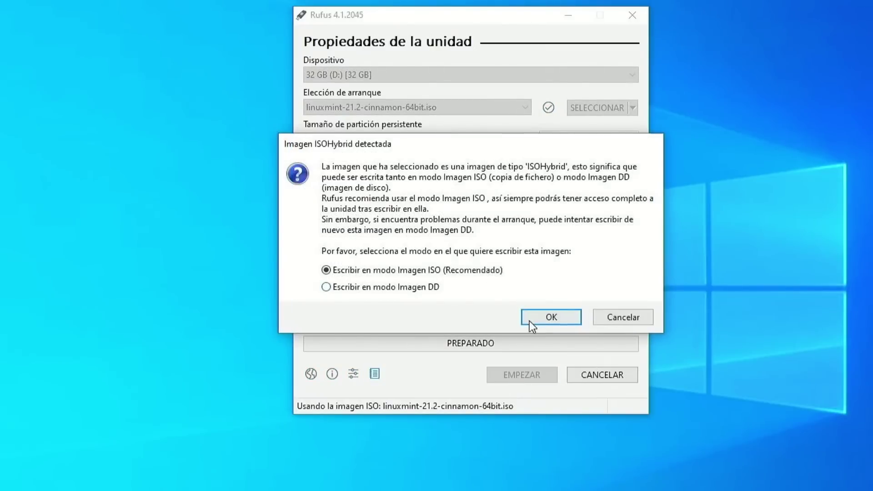
click(547, 318)
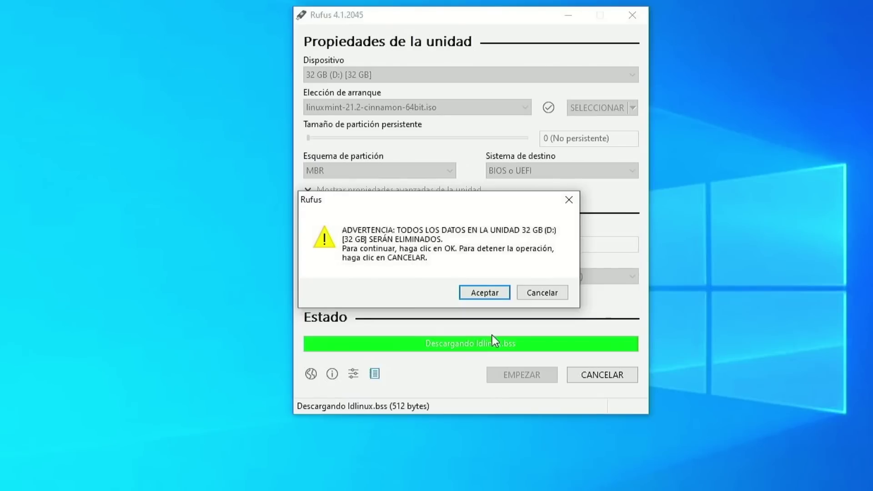
click(487, 292)
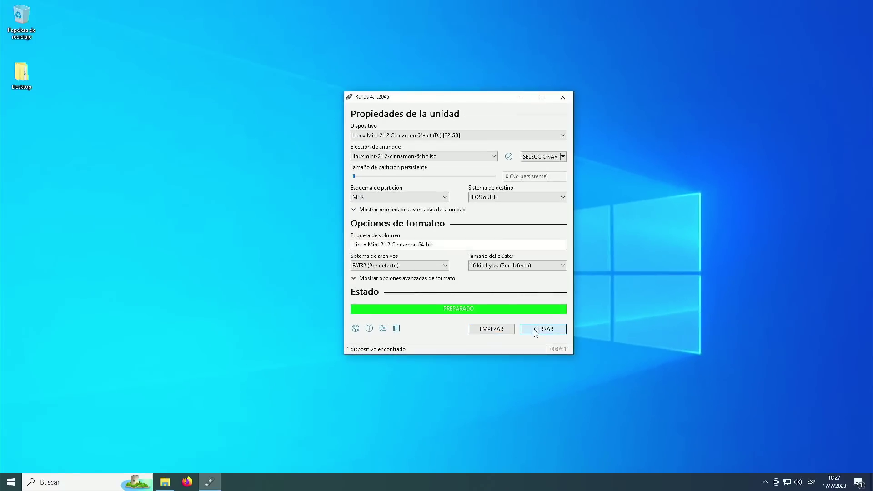
Step: Close Rufus and open Disk Management from the Start button's quick menu
click(596, 375)
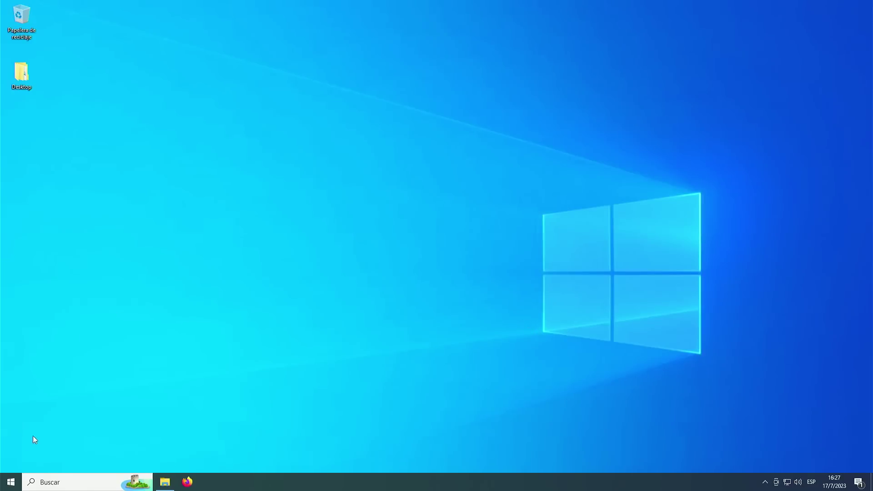
right_click(12, 483)
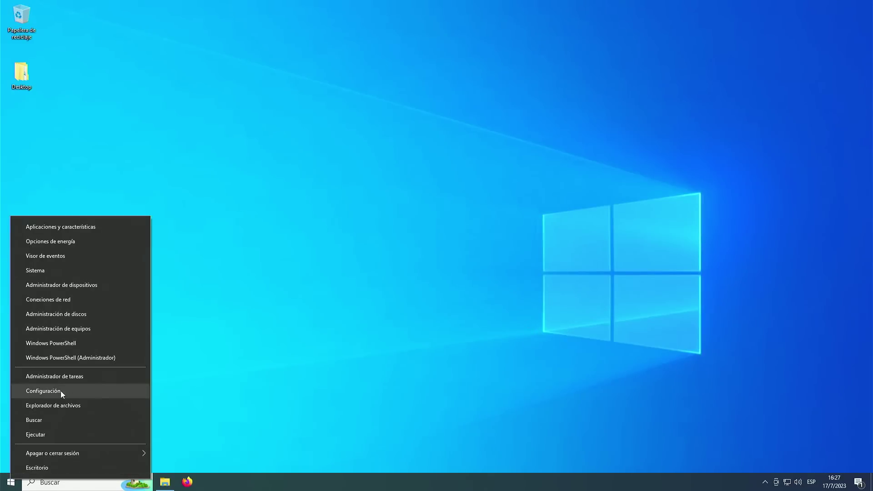
click(40, 316)
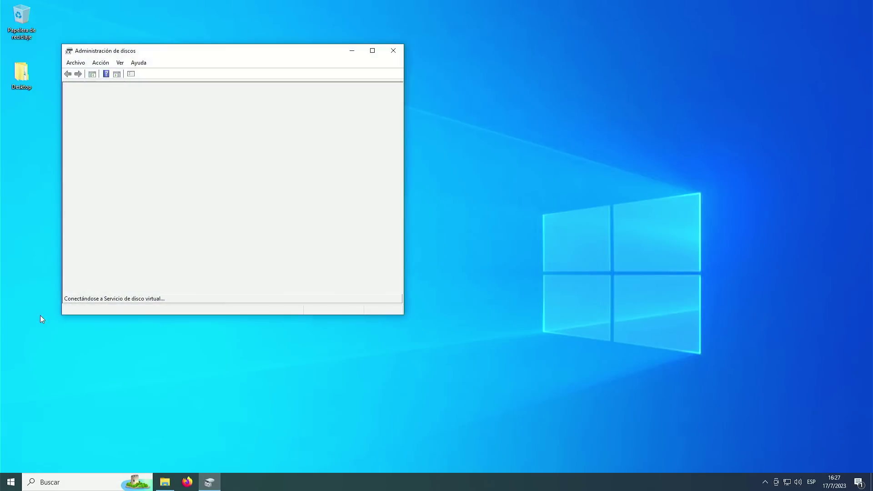
drag(208, 55, 322, 78)
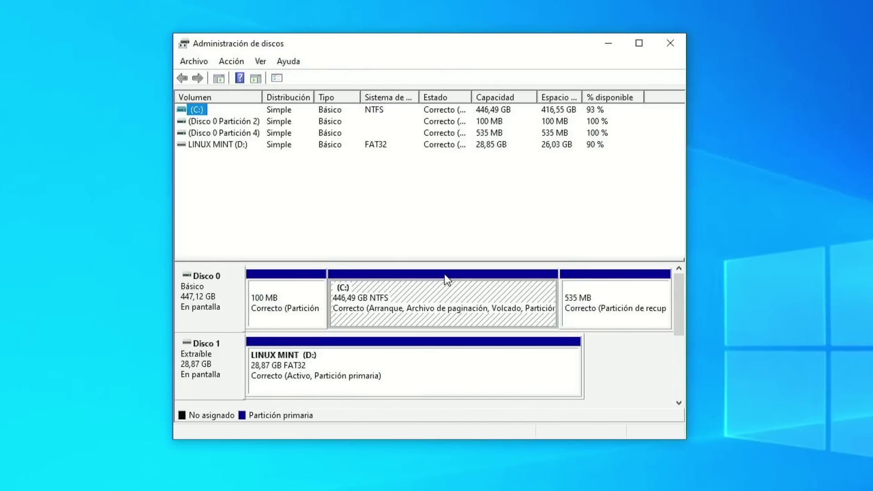
Step: Shrink the C: volume by 204800 MB with Reducir volumen
right_click(444, 275)
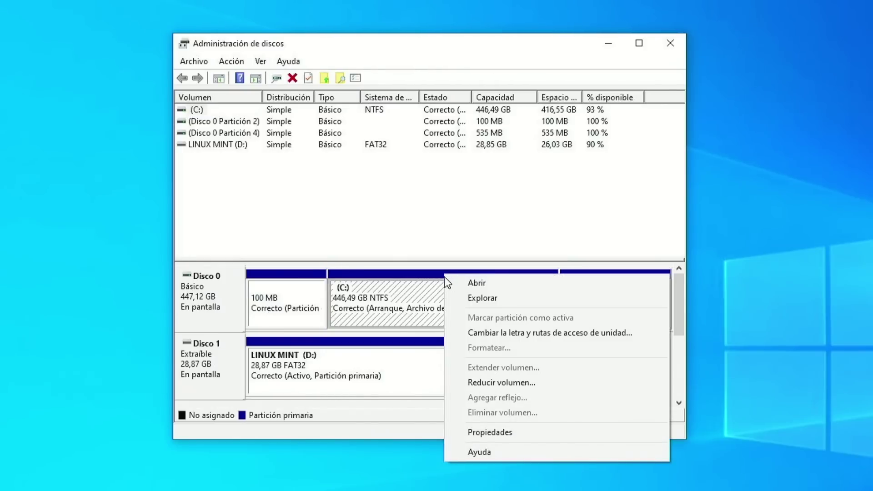
click(471, 384)
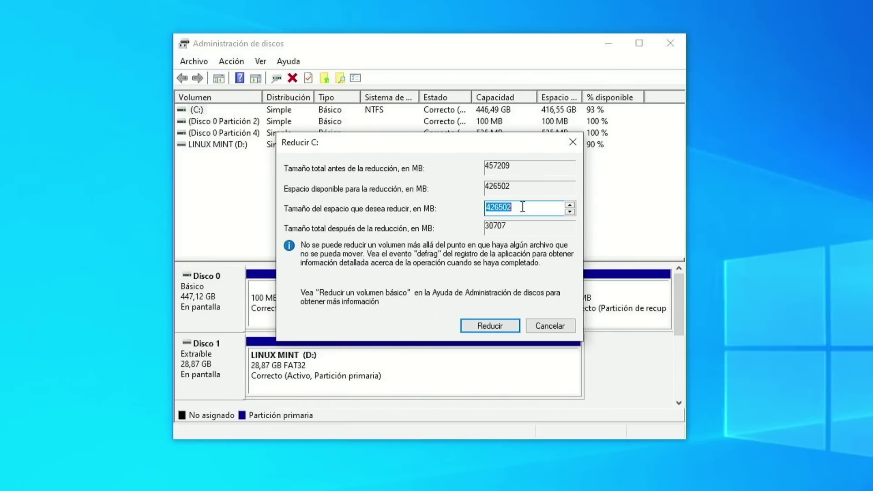
text(204800)
click(502, 326)
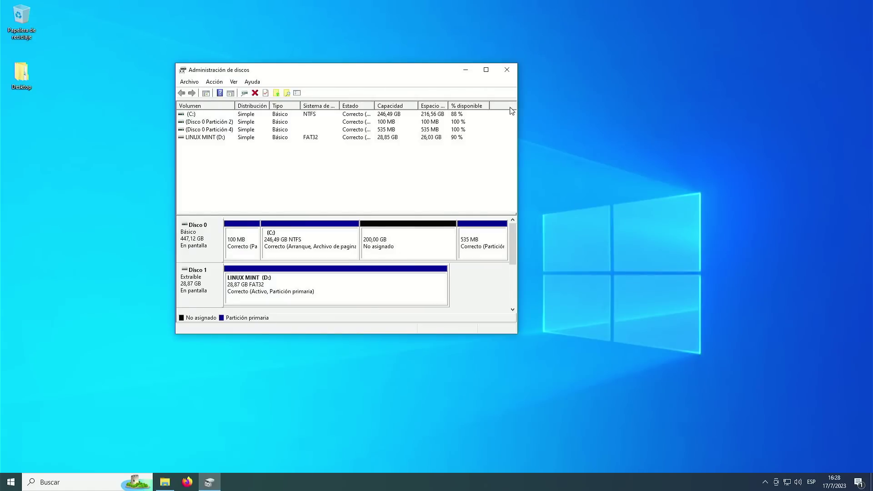
Step: Close Disk Management, restart into the BIOS, and boot from the KingstonDataTraveler 3.0 entry
click(509, 70)
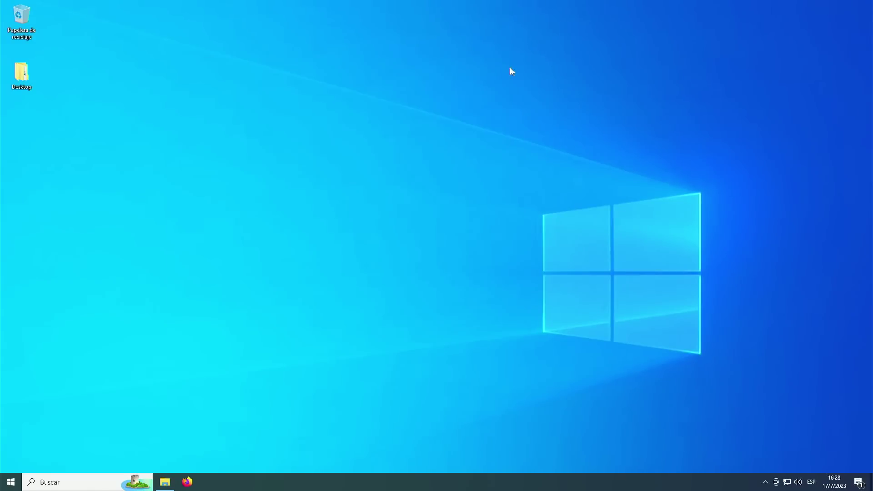
click(10, 481)
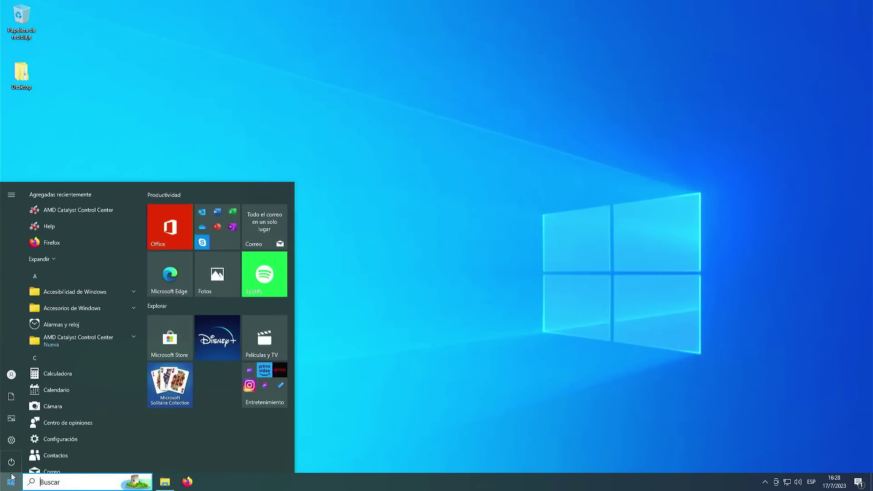
click(11, 462)
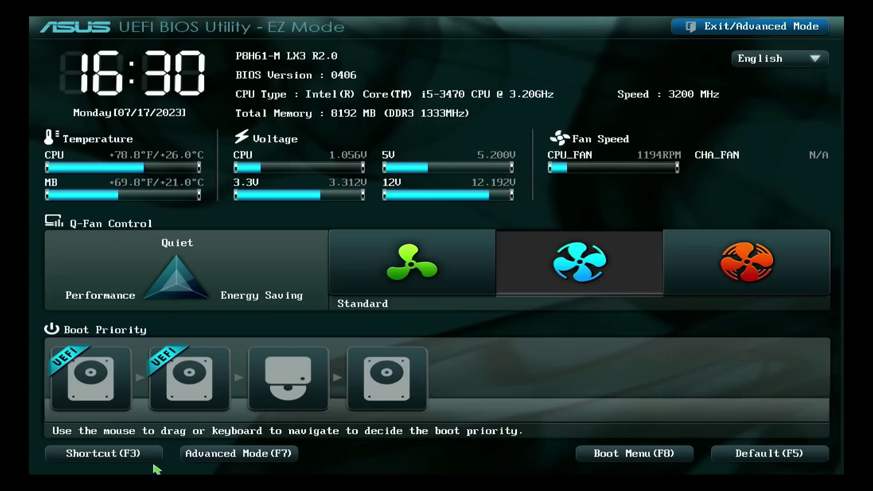
click(615, 458)
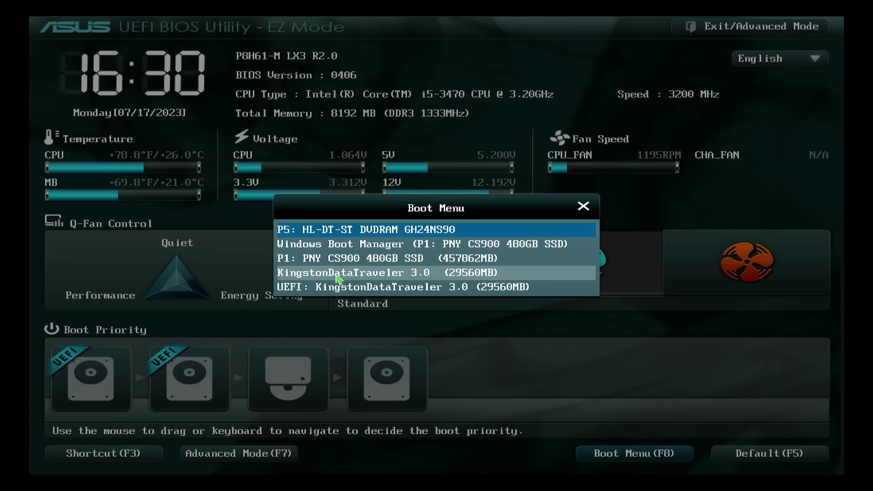
click(289, 291)
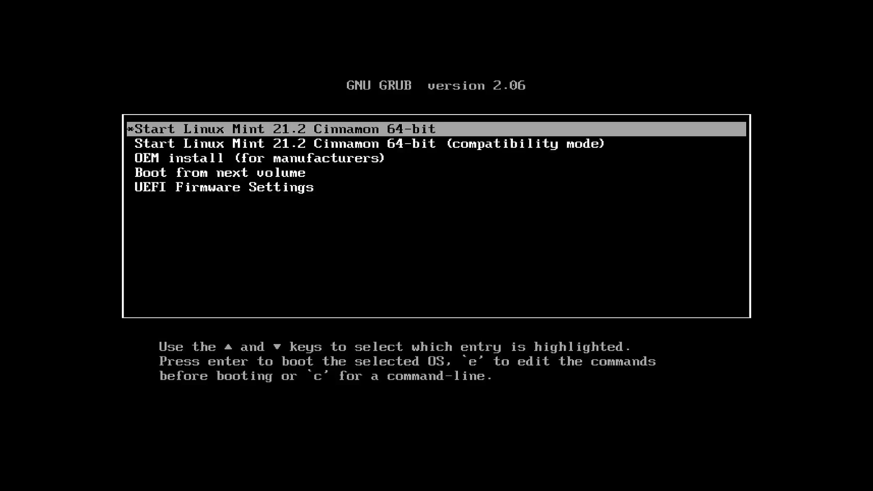
Step: Start the Linux Mint live session from the USB and launch the installer
key(Return)
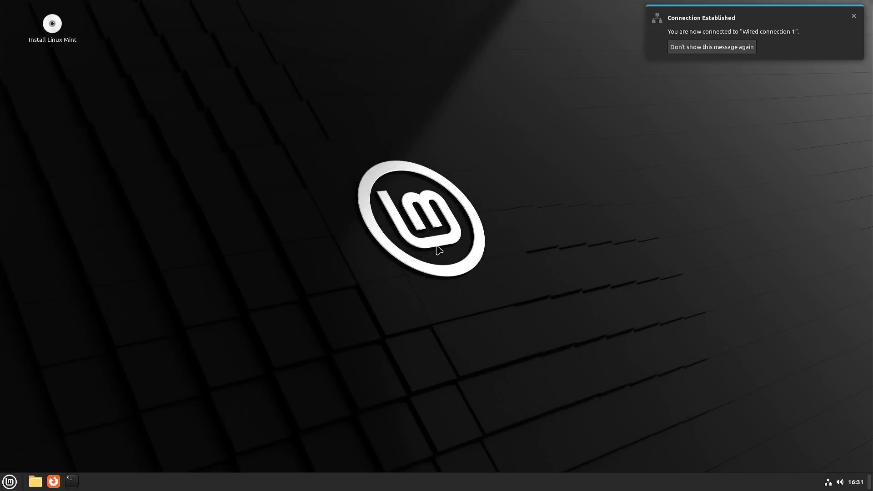
click(9, 482)
mouse_move(91, 329)
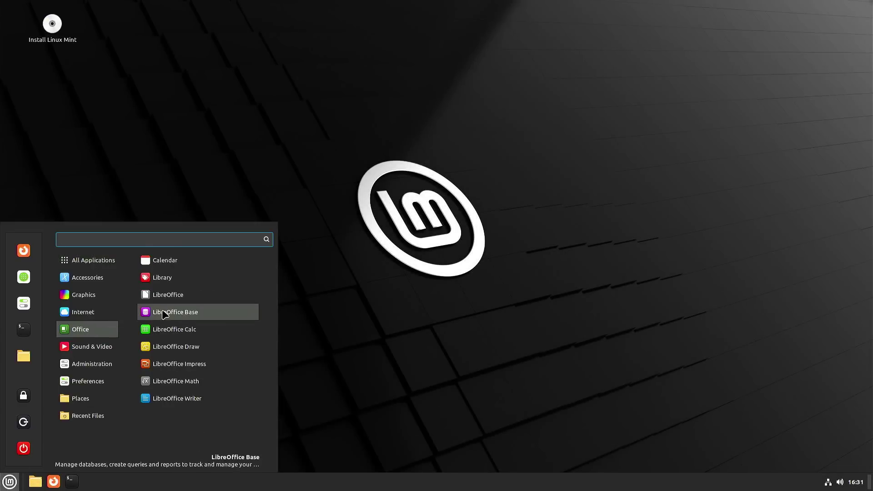
click(253, 134)
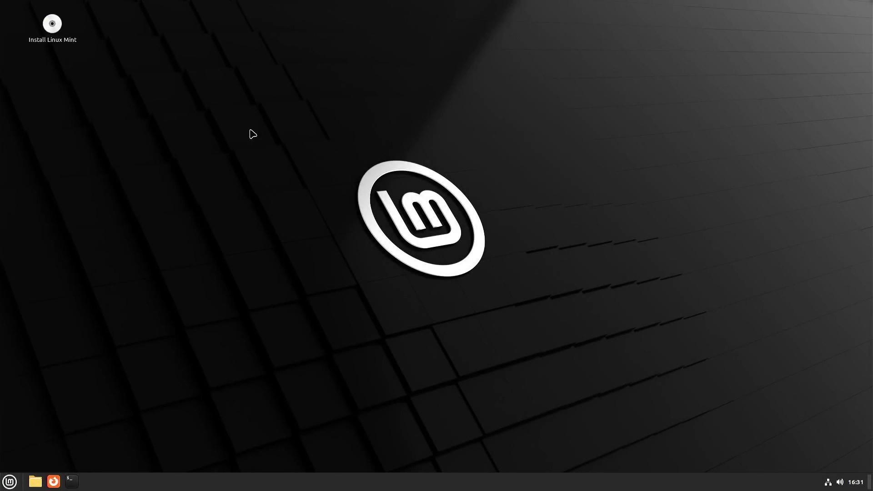
double_click(55, 31)
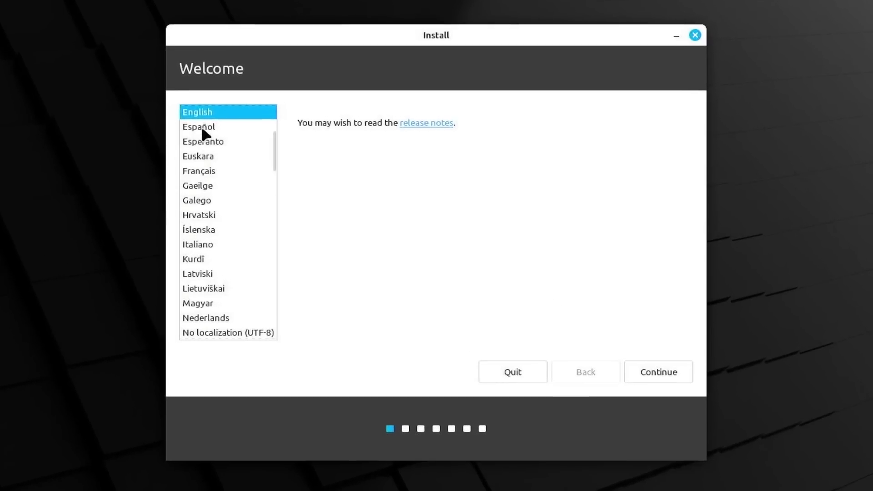
Step: Choose Español as language and Spanish (Latin American) keyboard, keeping codec defaults
click(215, 133)
click(641, 365)
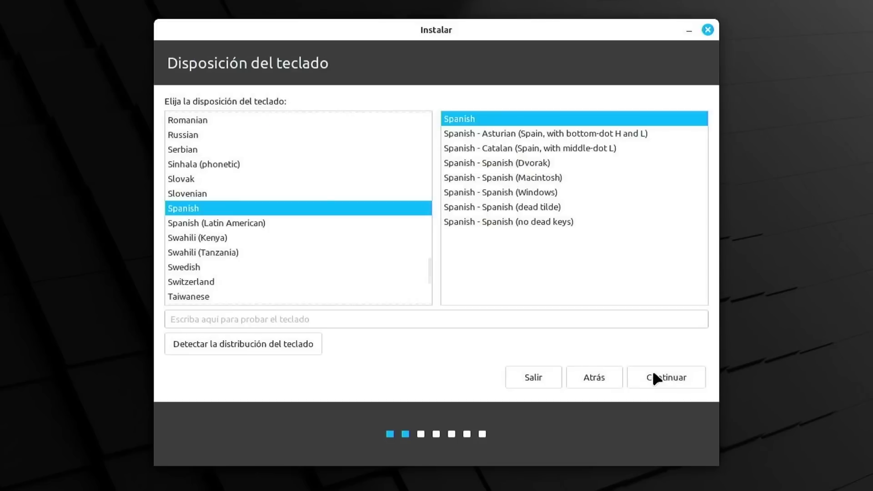
click(206, 222)
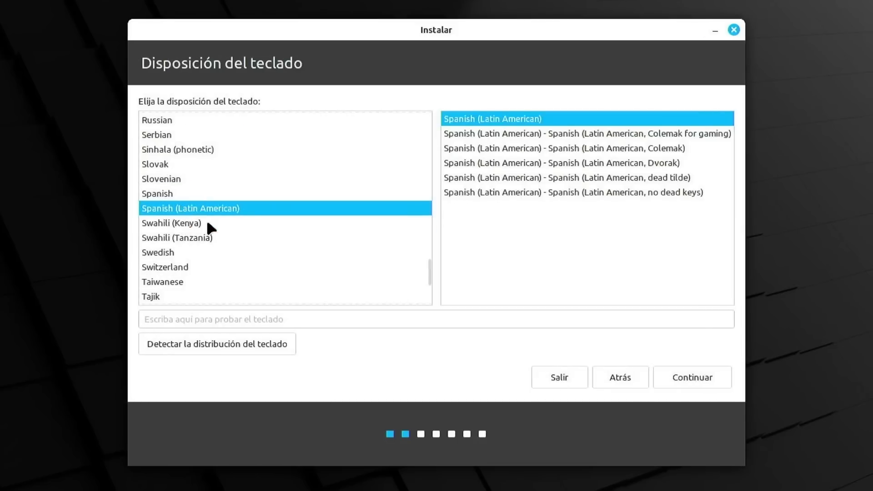
click(682, 372)
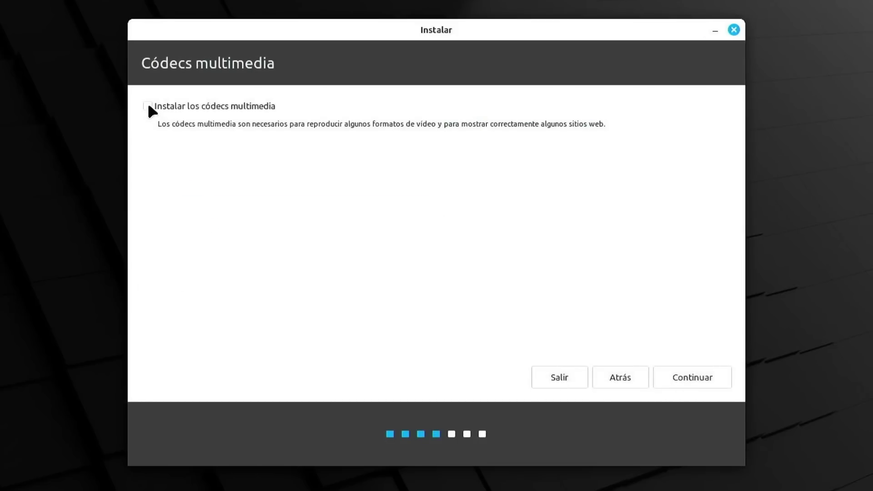
click(683, 372)
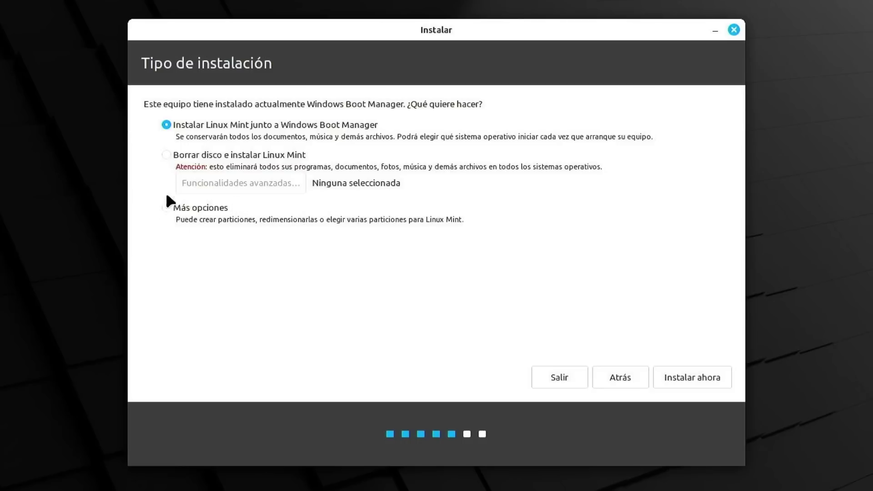
Step: Install alongside Windows Boot Manager and confirm writing the partition changes
click(165, 123)
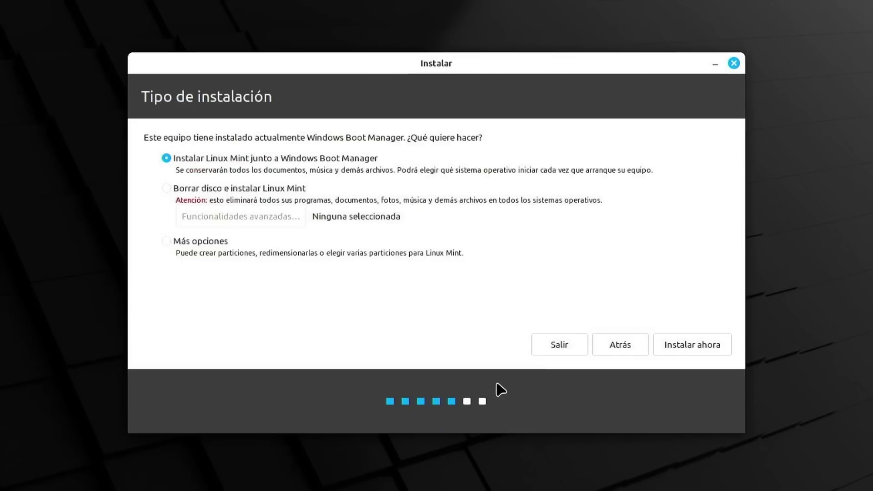
click(671, 342)
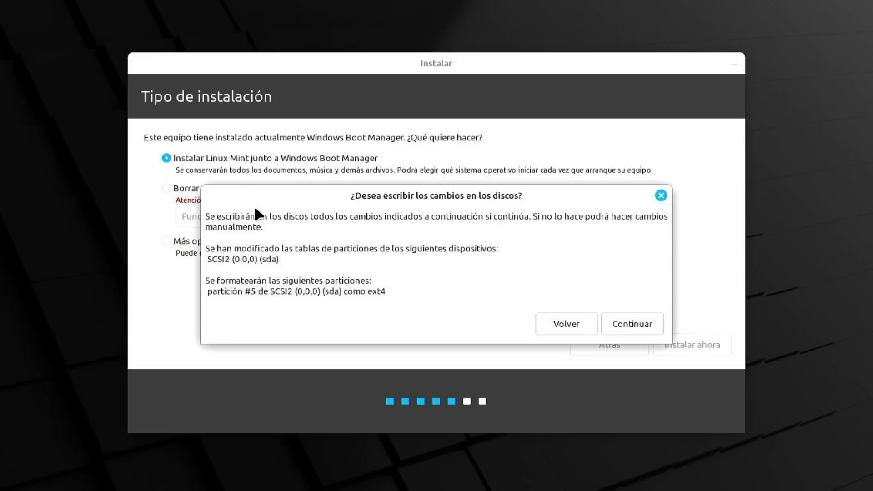
click(650, 327)
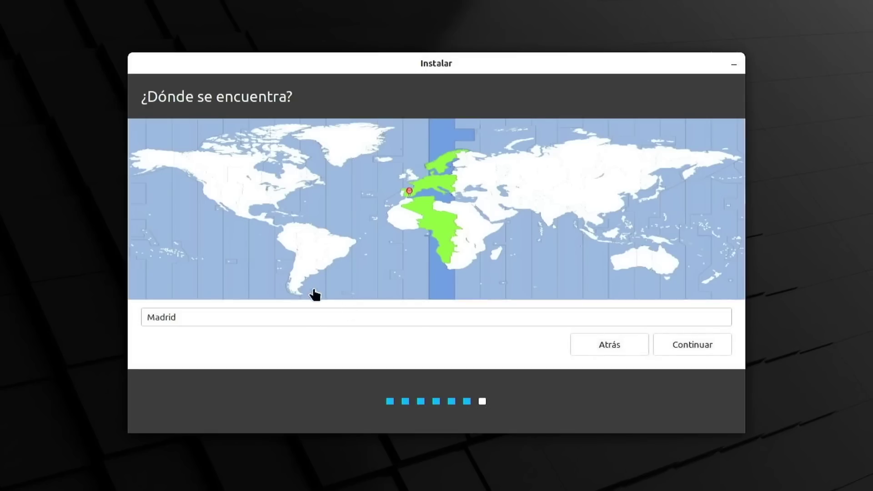
Step: Set the time zone to Buenos Aires, Argentina
click(304, 275)
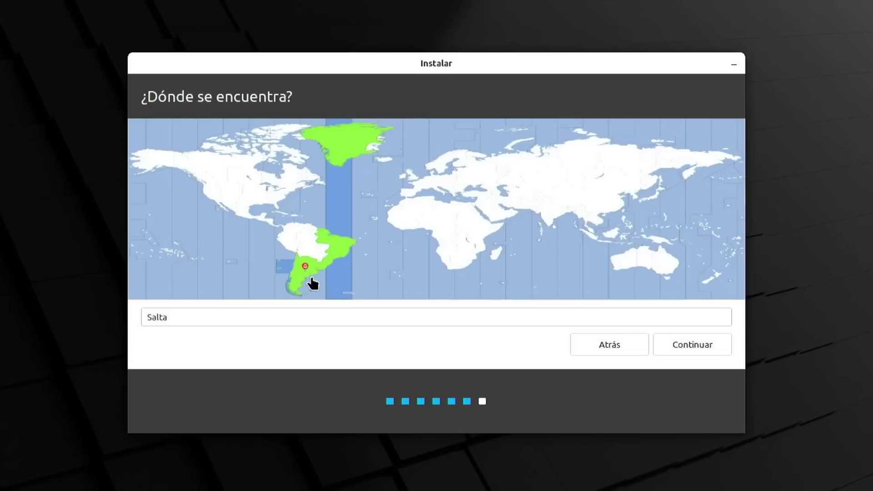
click(312, 282)
click(714, 344)
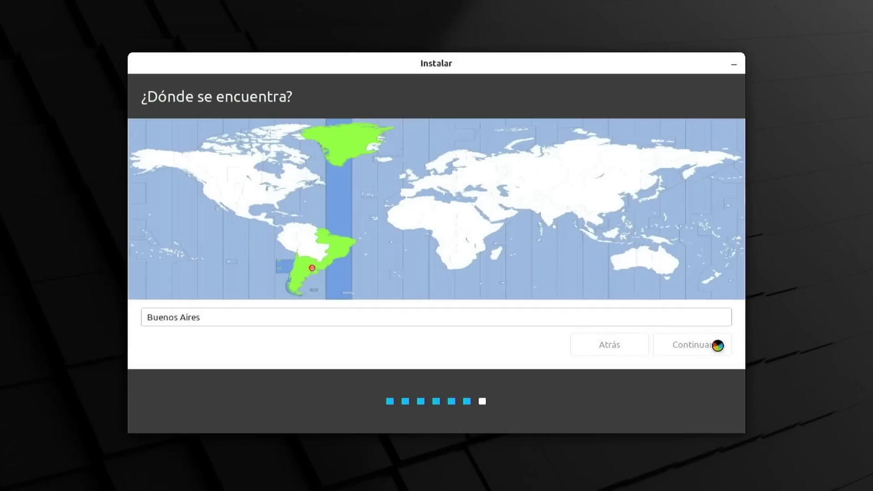
Step: Create the user account with computer name 'mint', a password, and automatic login
text(carlos)
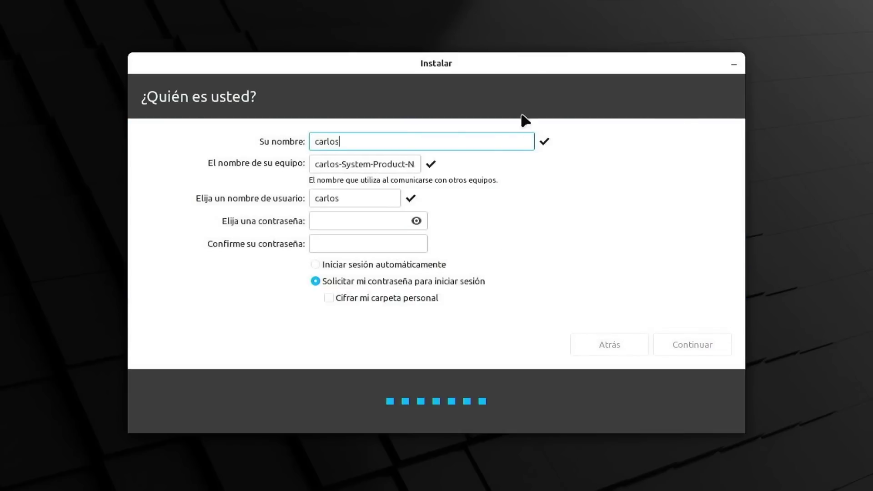
key(Tab)
text(mint)
click(337, 222)
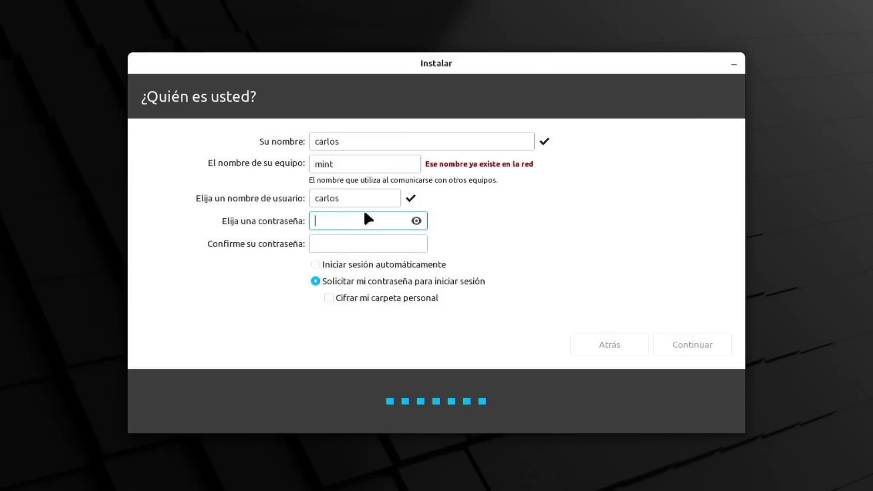
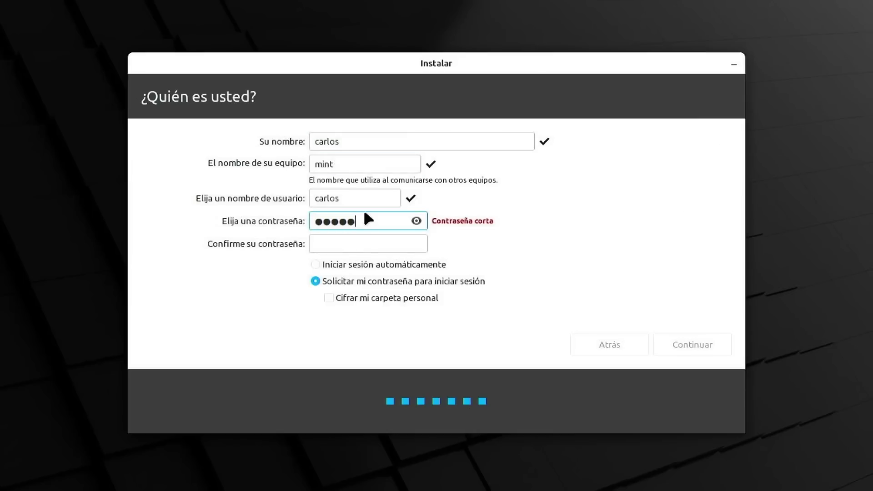
click(352, 242)
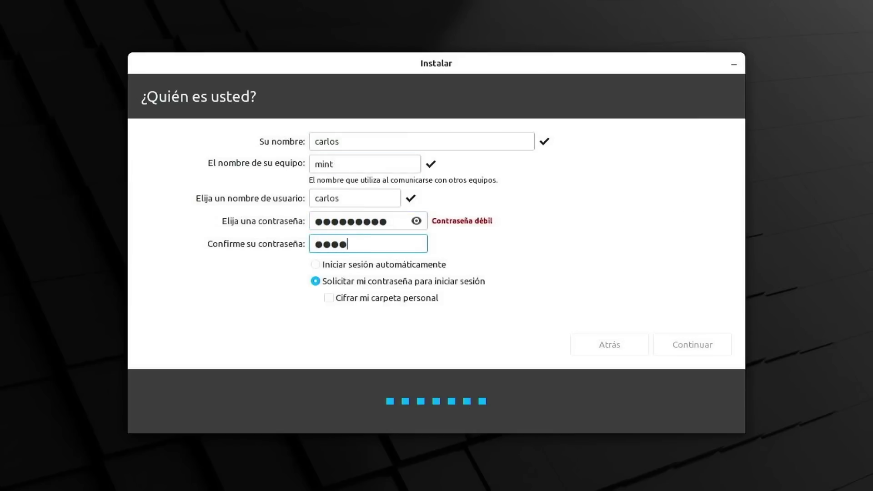
click(316, 267)
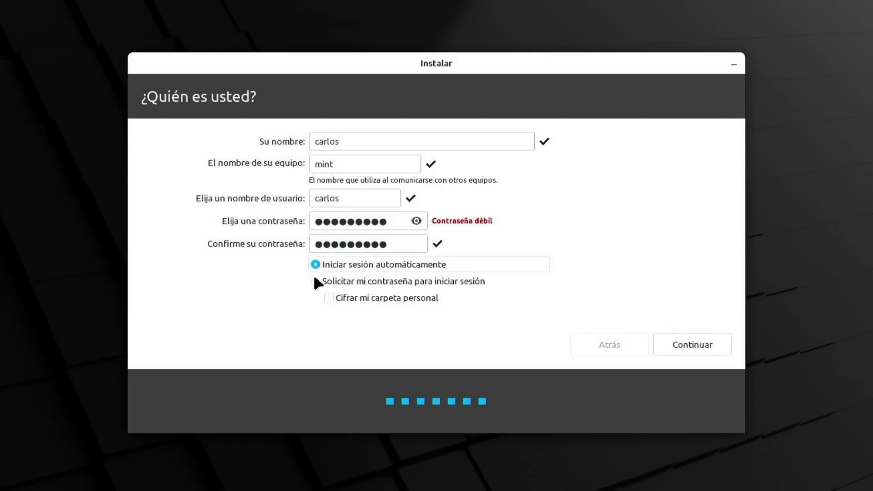
click(708, 342)
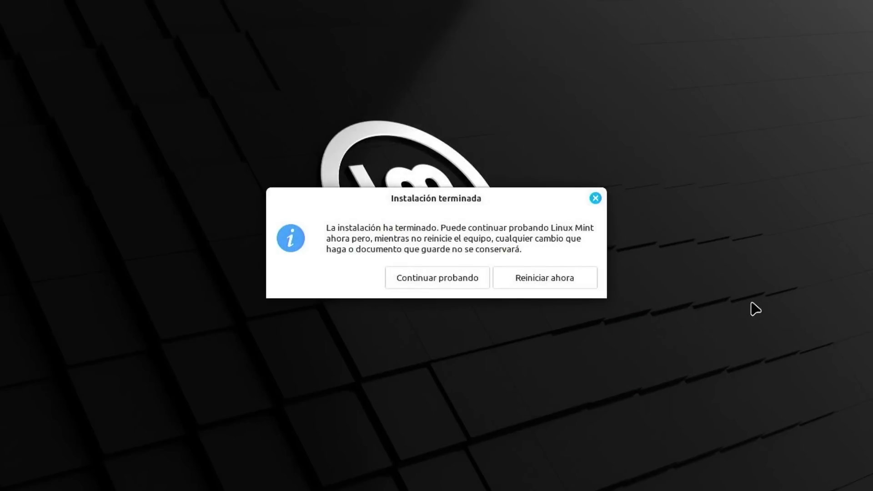
Step: Restart after installation and boot the Linux Mint 21.2 Cinnamon entry from GRUB
click(538, 274)
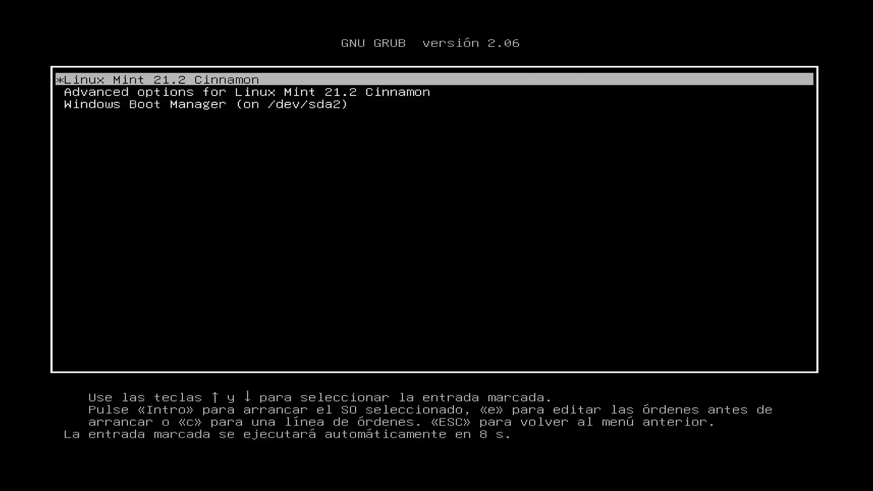
key(Down)
key(Down)
key(Up)
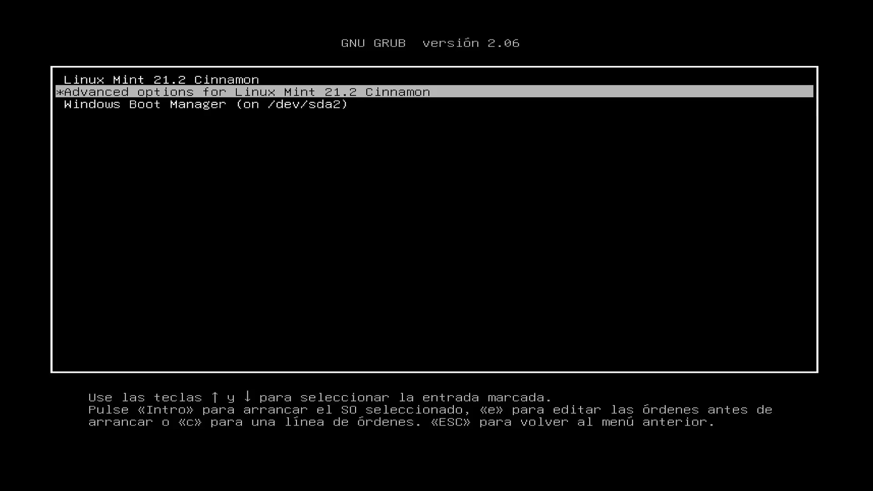
key(Up)
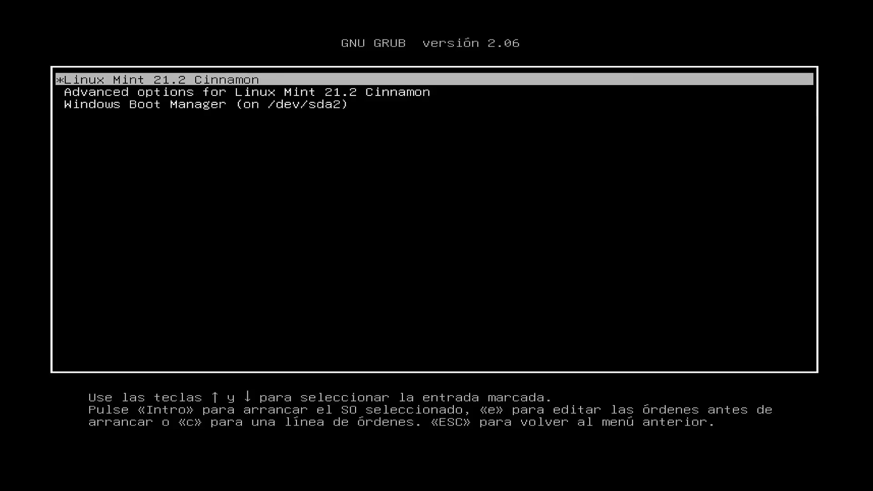
key(Return)
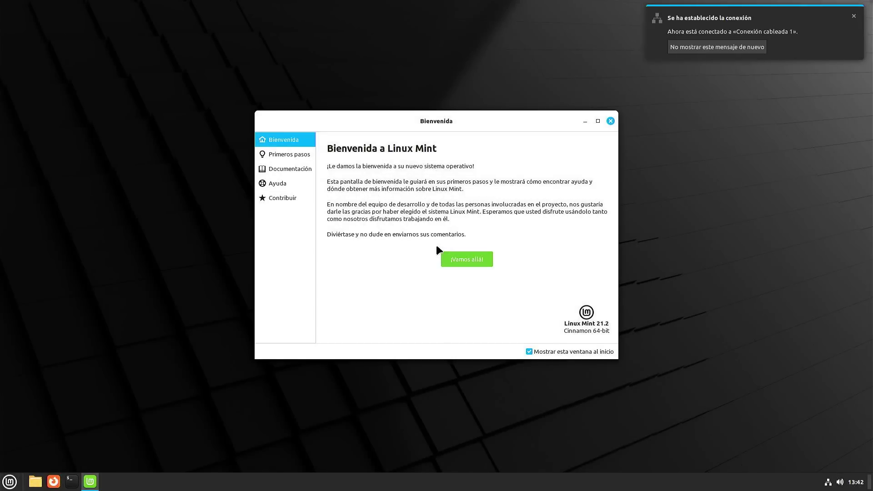
Step: Dismiss the network notice, untick 'Mostrar esta ventana al inicio' under Primeros pasos, and close the window
click(753, 47)
click(482, 259)
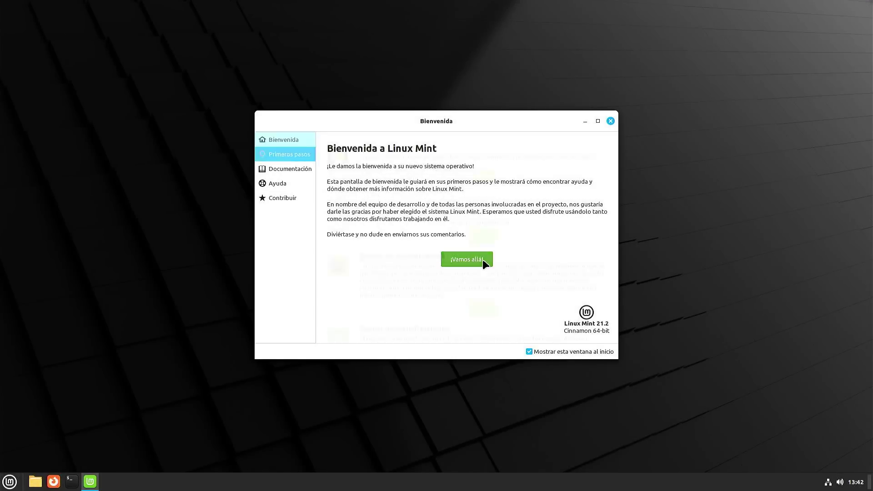
scroll(409, 190, down, 1)
scroll(408, 190, down, 5)
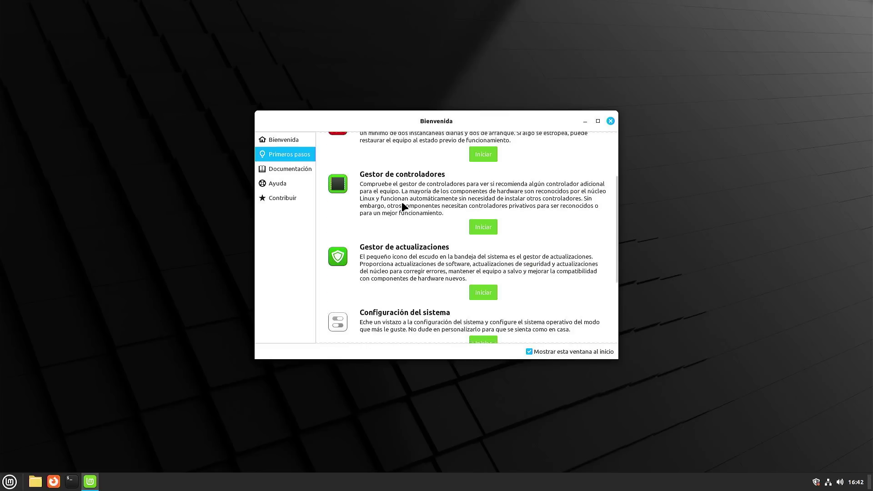
click(529, 352)
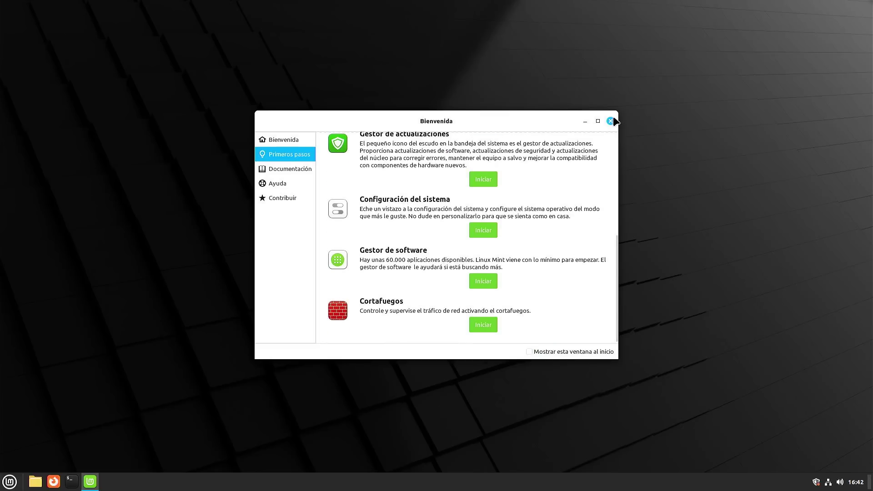
click(612, 120)
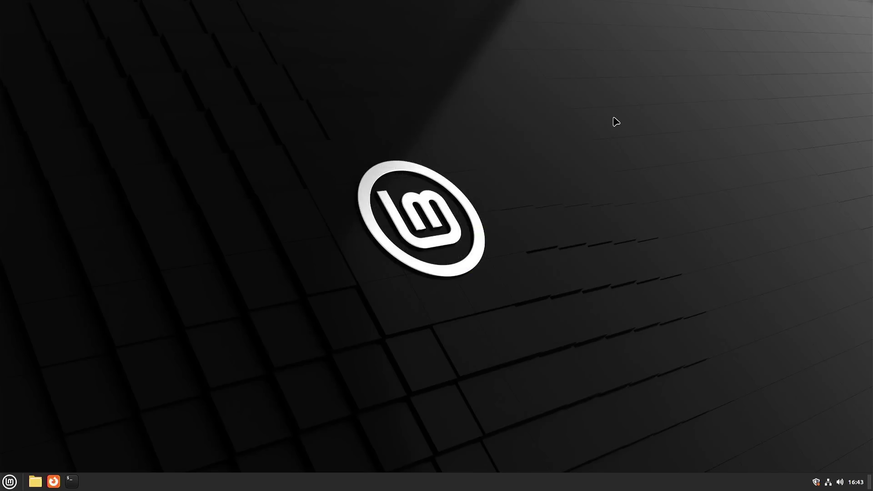
Step: Open a Terminal window, move it toward the screen centre and widen it
click(70, 485)
drag(123, 70, 214, 75)
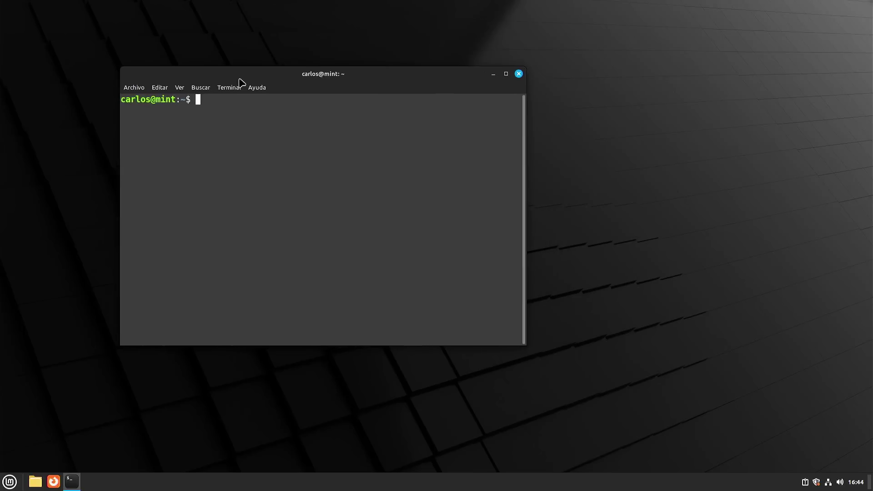
drag(524, 156, 696, 160)
Step: Run neofetch to show the system summary, then clear the terminal
text(neofetch)
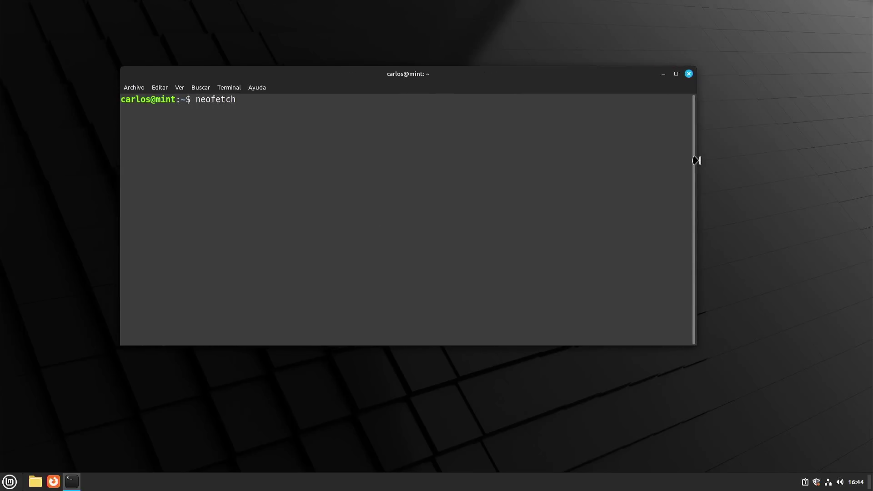
key(Return)
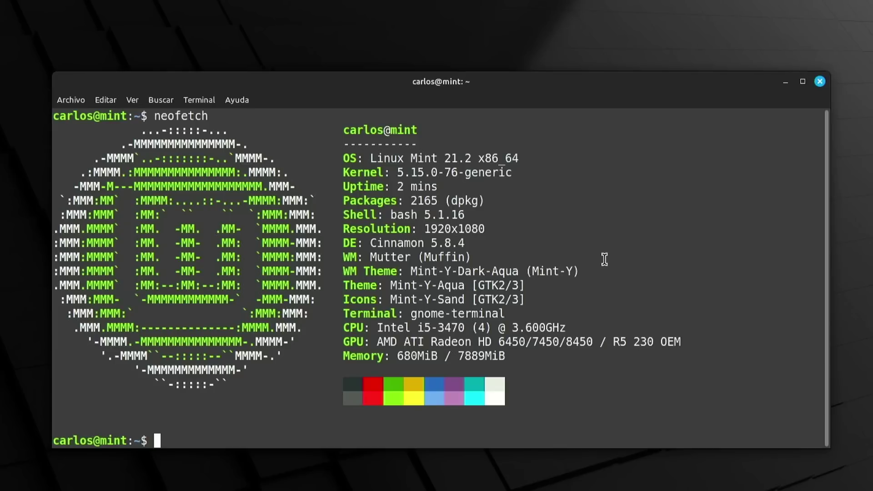
text(clea)
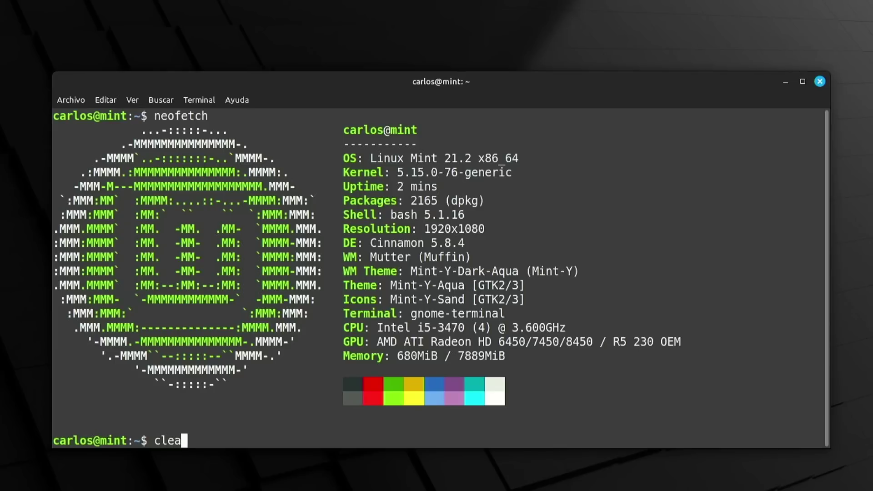
text(r)
key(Return)
Step: Refresh the package lists with sudo apt update, entering the account password
text(sudo apt update)
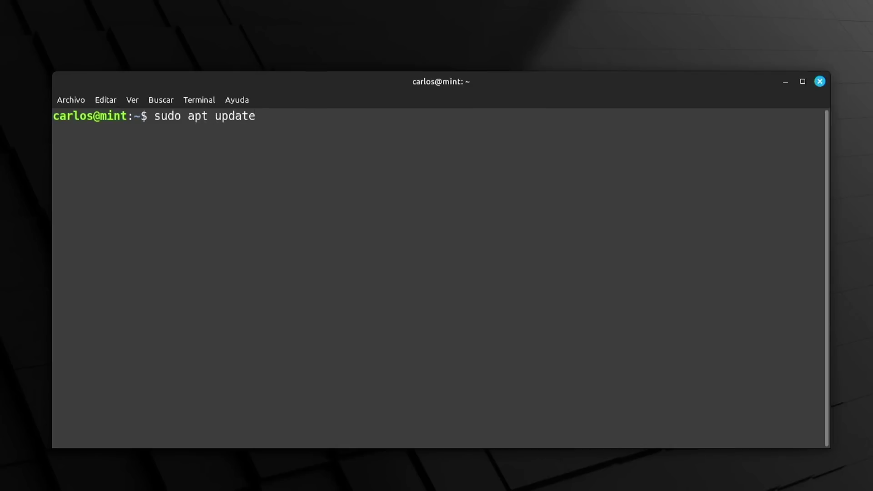
key(Return)
text(*********)
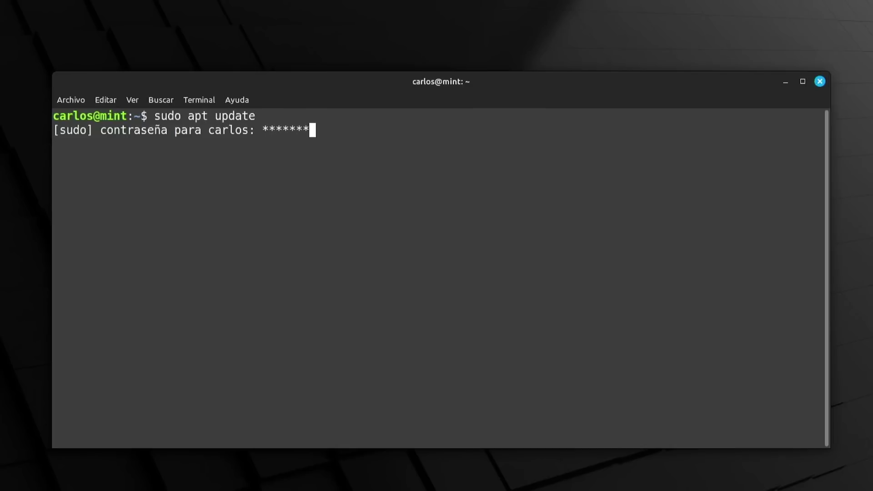
key(Return)
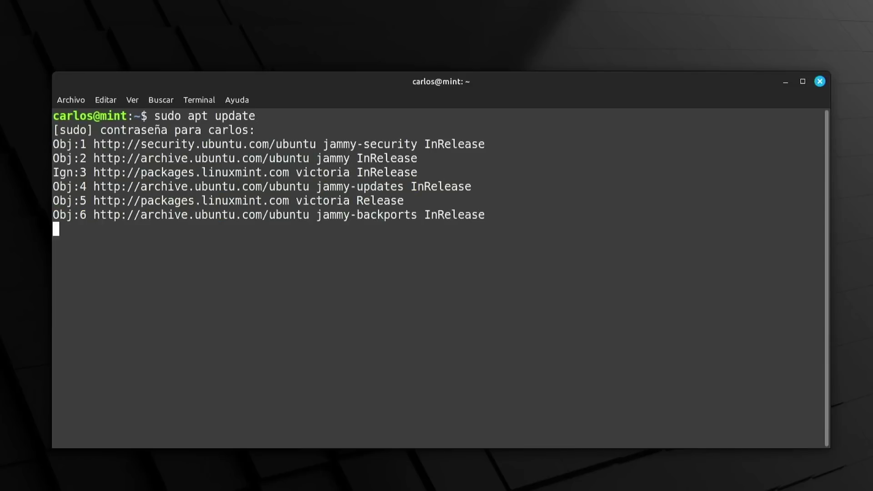
Step: Run sudo apt upgrade and answer s to install the 34 package upgrades
text(sudo apt up)
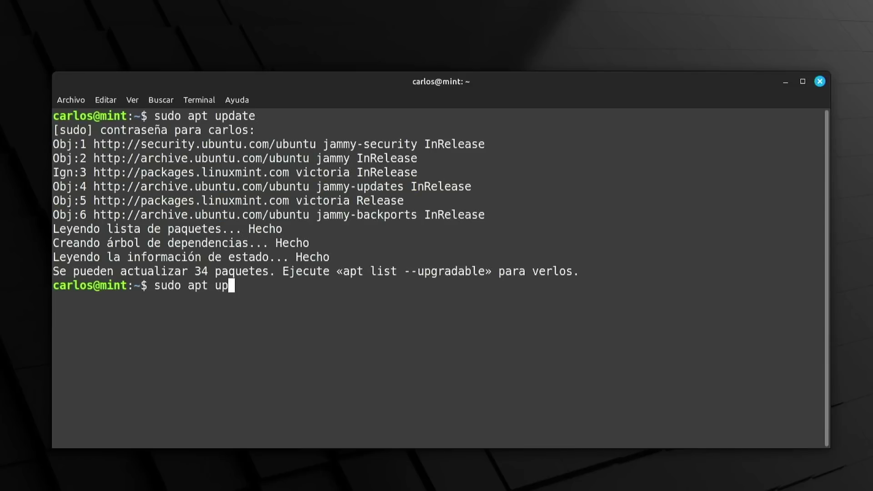
text(grade)
key(Return)
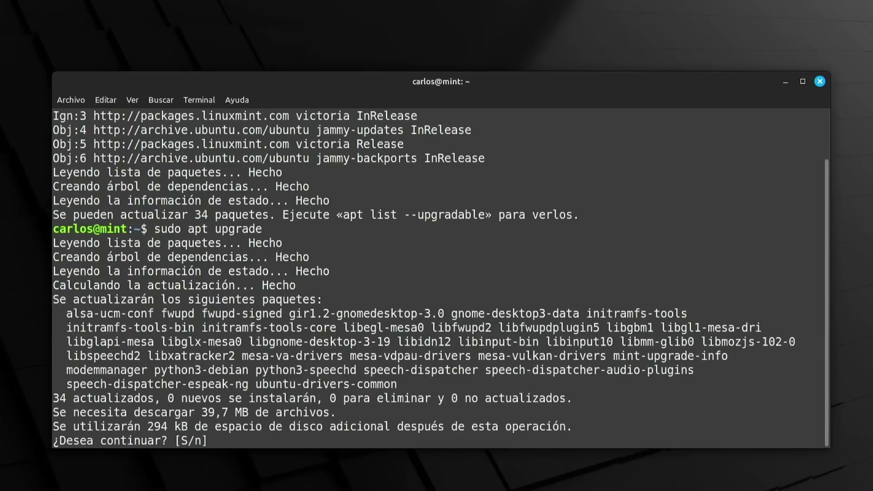
text(s)
key(Return)
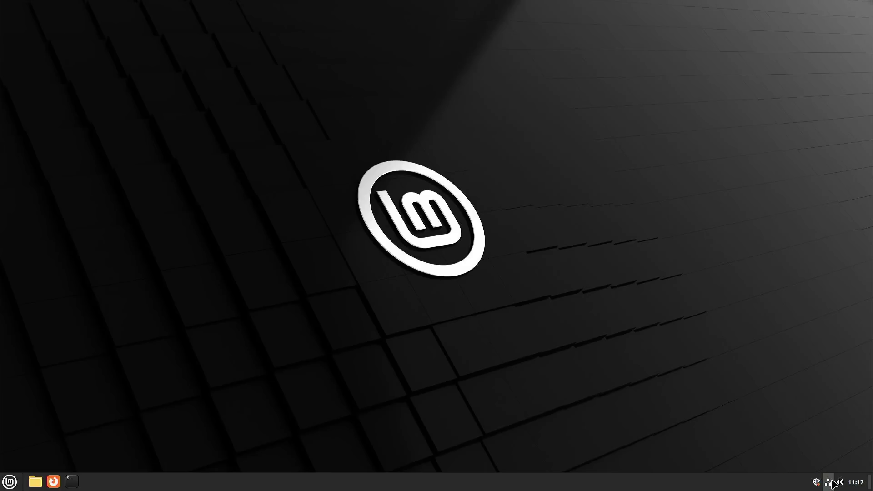
click(828, 481)
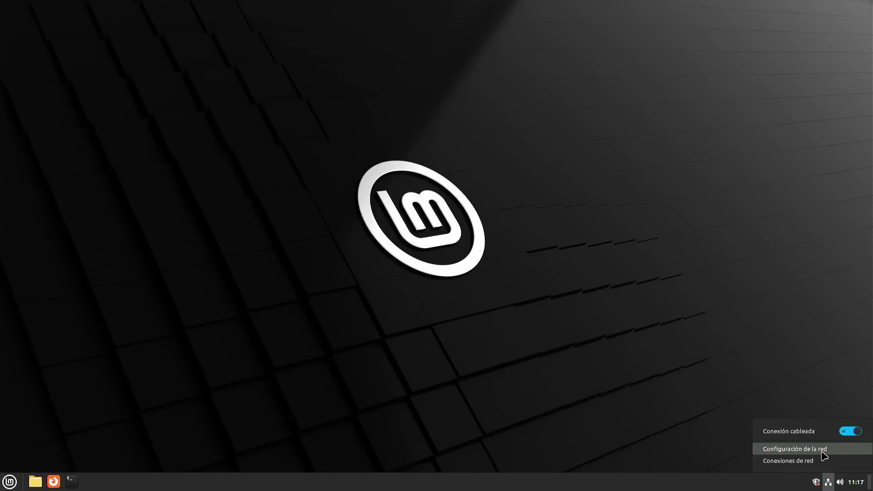
click(815, 483)
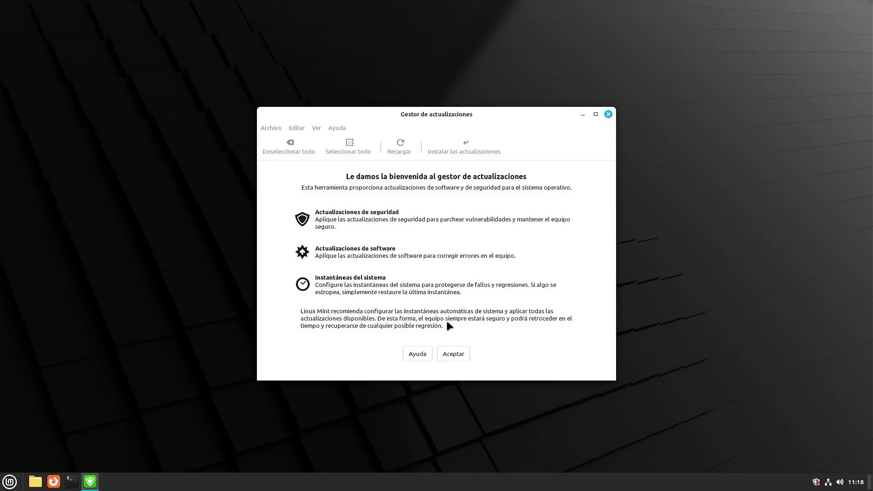
click(451, 350)
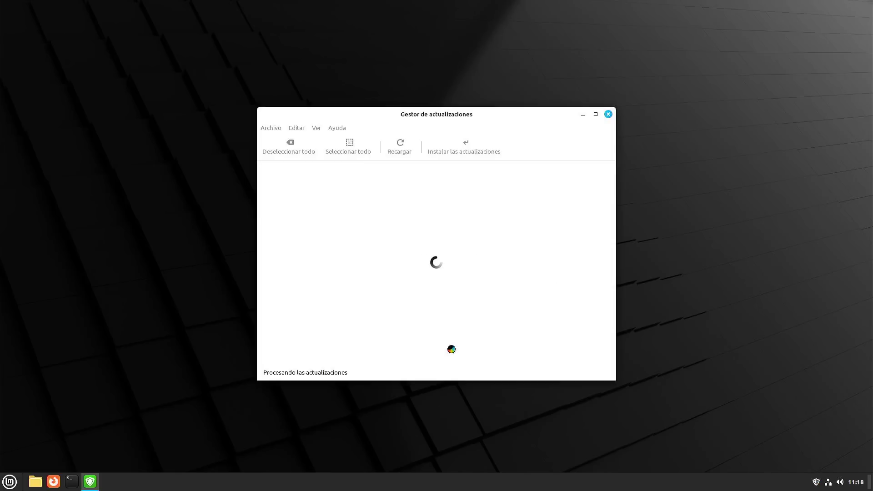
click(608, 114)
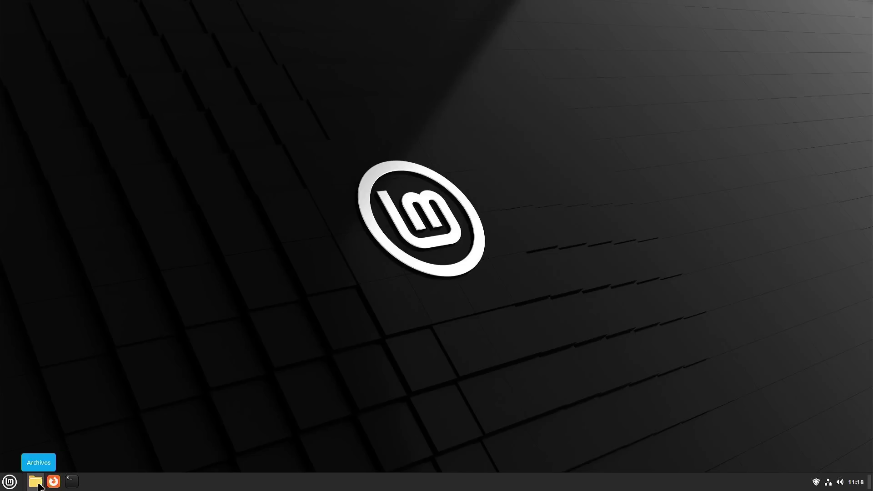
click(38, 484)
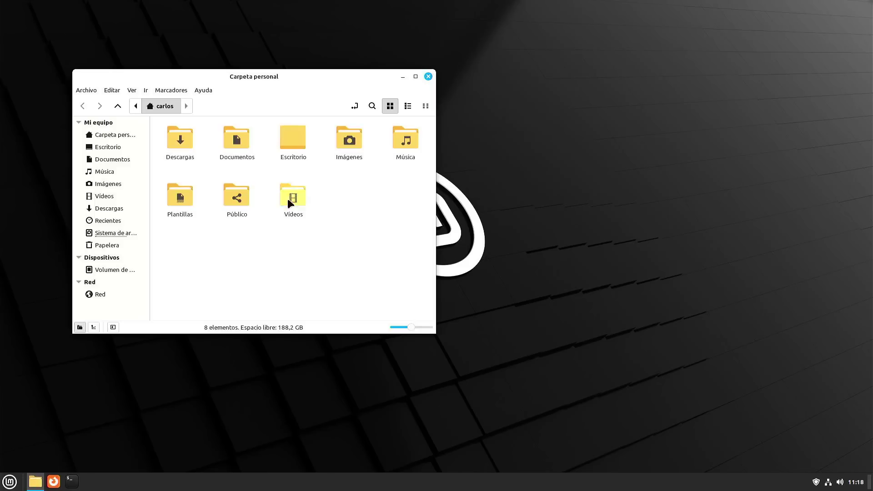
drag(186, 76, 346, 74)
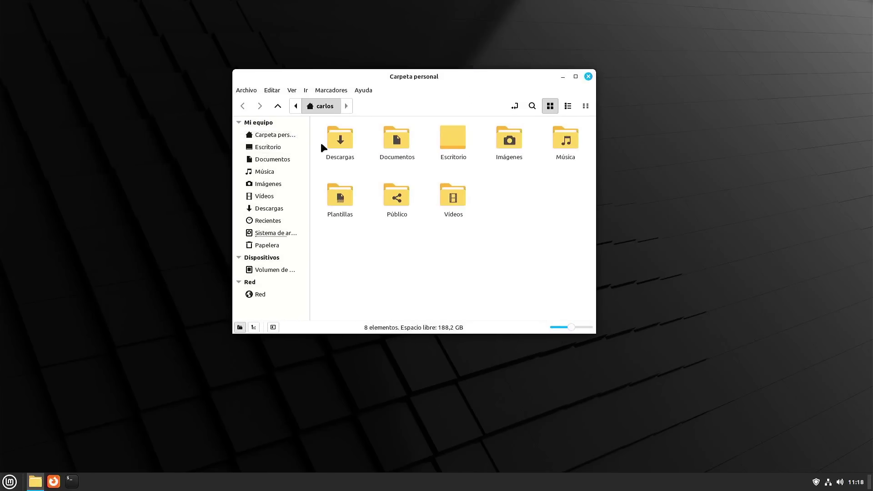
click(363, 90)
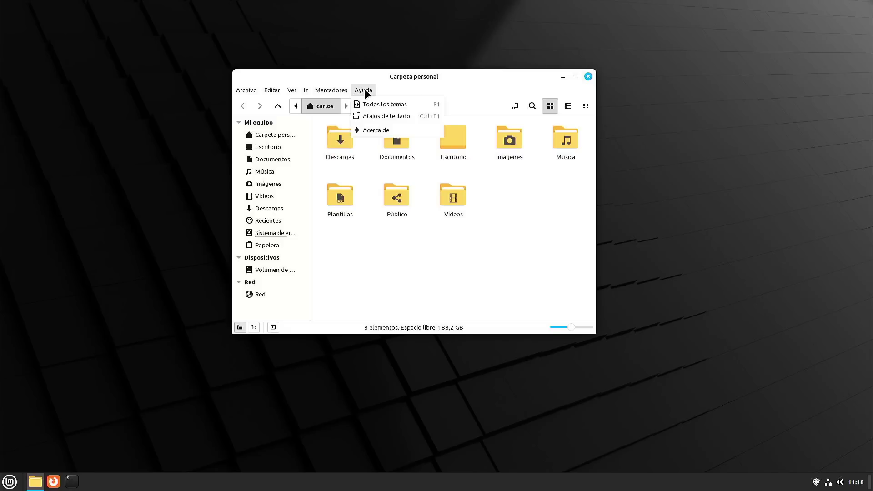
click(366, 130)
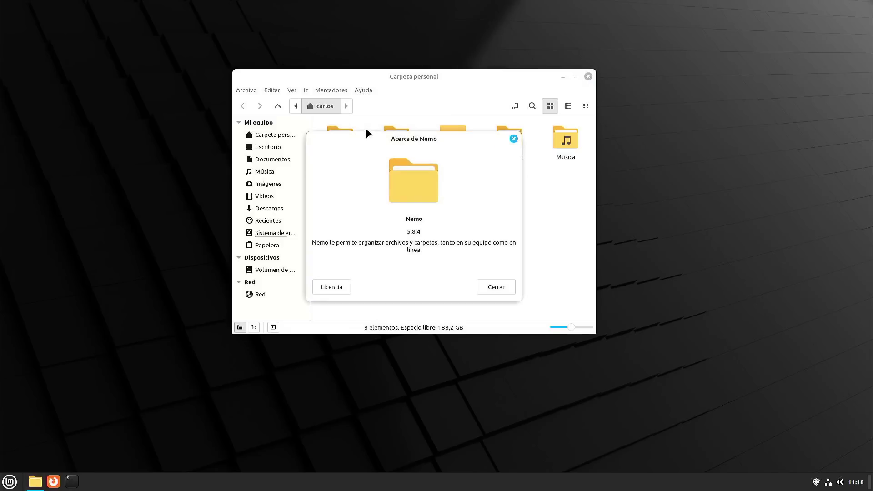
click(514, 139)
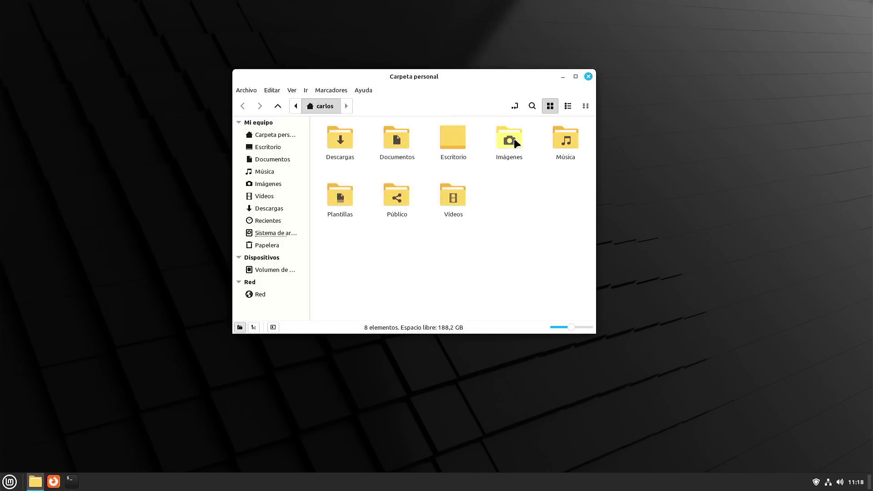
click(588, 76)
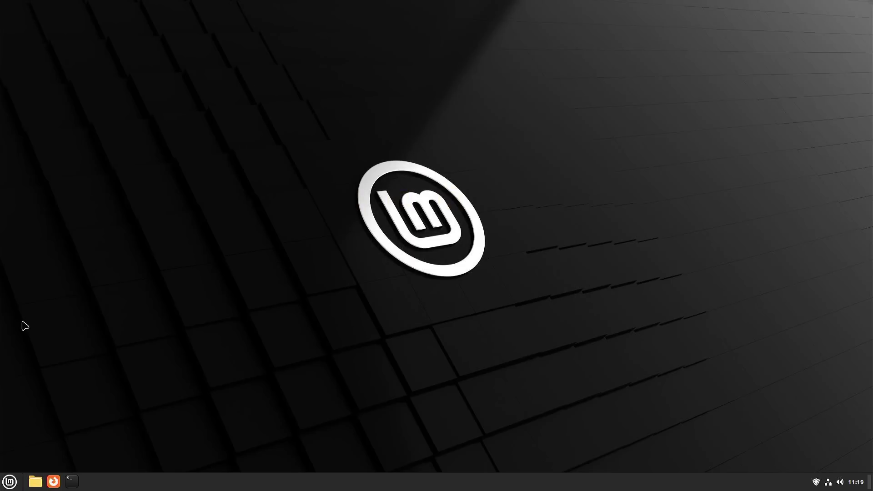
click(5, 478)
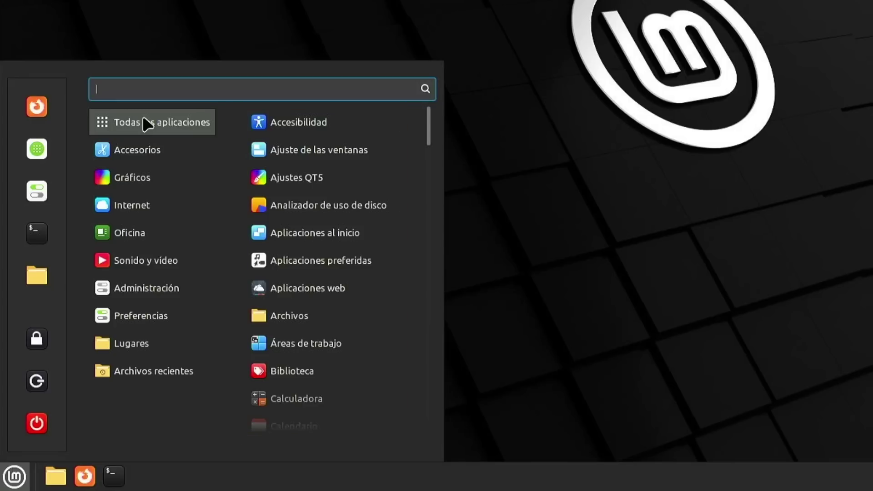
mouse_move(133, 140)
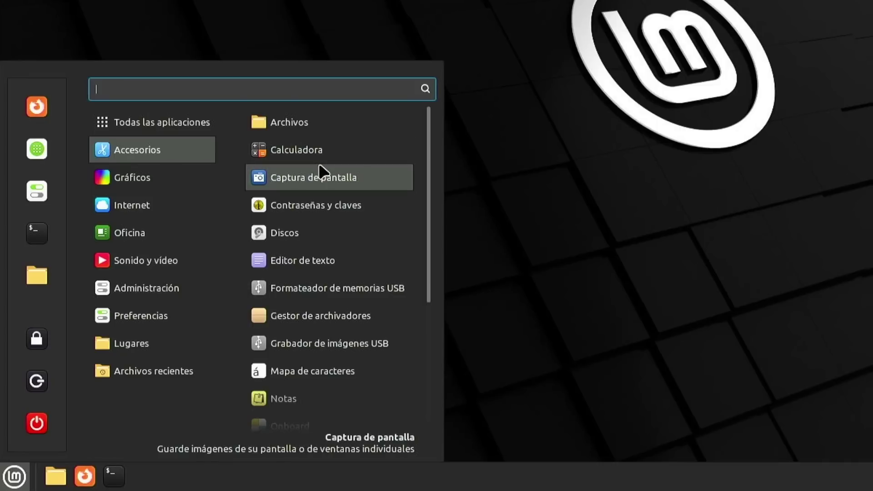
scroll(319, 165, down, 1)
scroll(323, 171, down, 1)
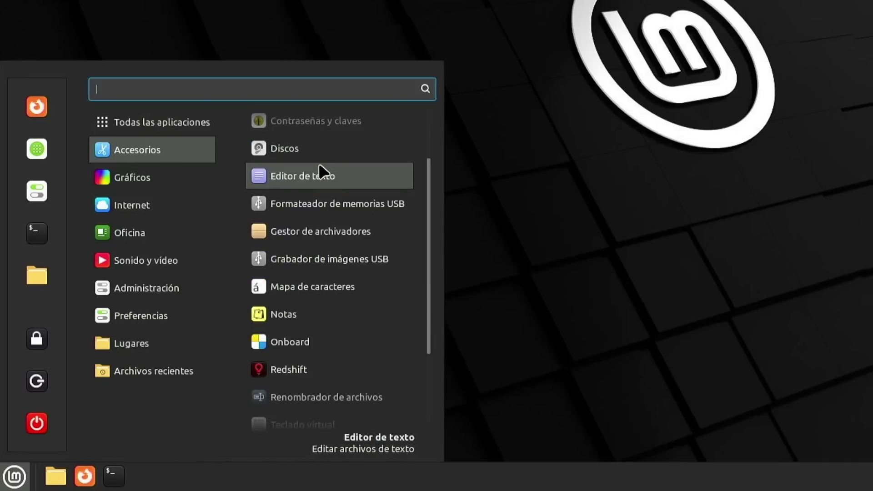
scroll(321, 171, down, 1)
scroll(321, 171, down, 1)
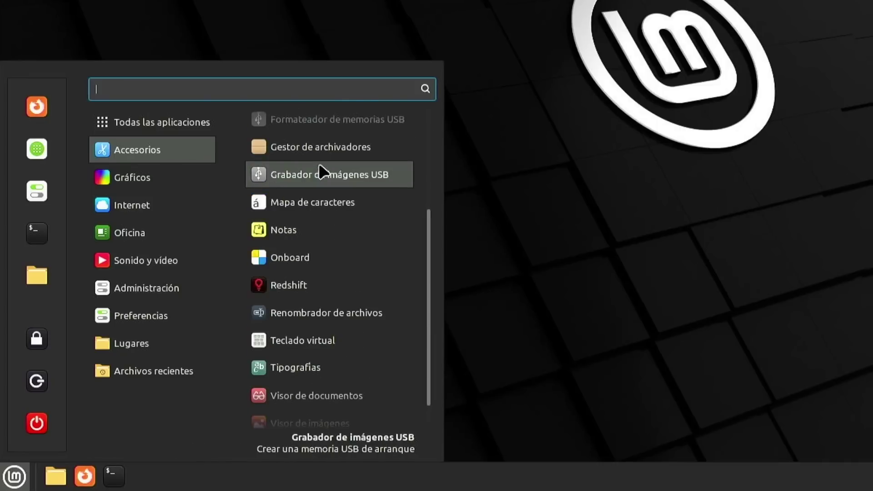
scroll(322, 171, down, 1)
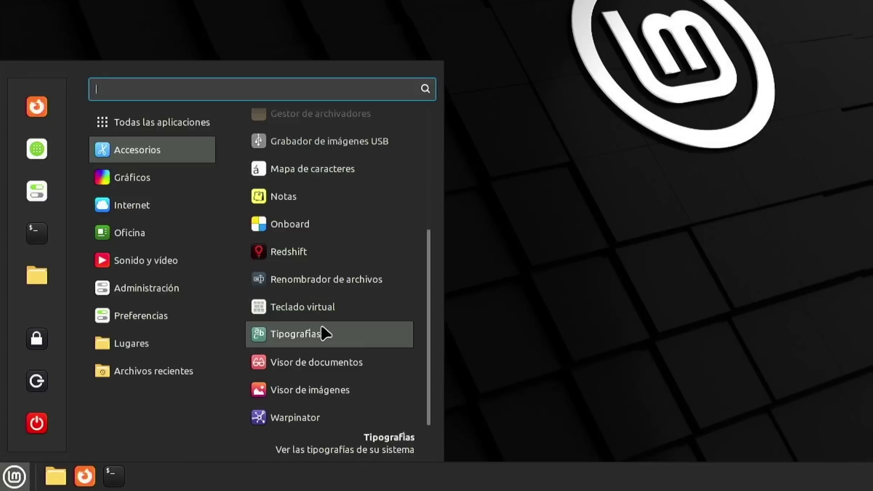
mouse_move(135, 178)
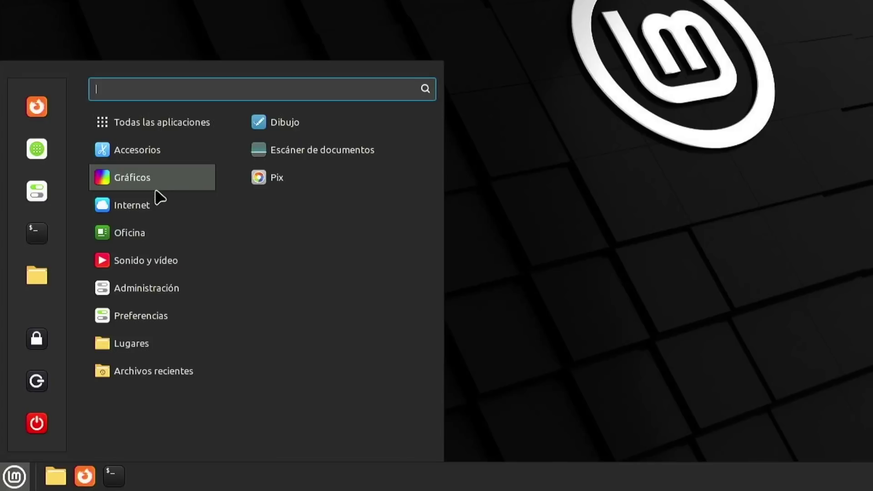
mouse_move(153, 202)
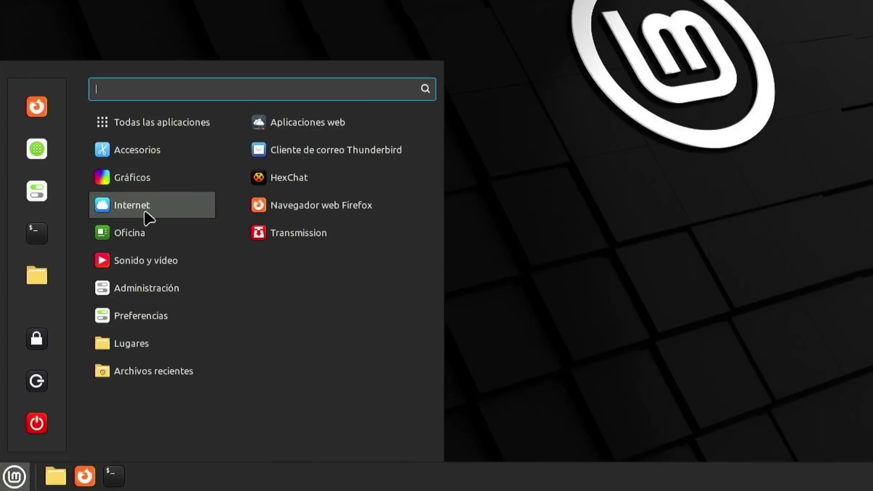
mouse_move(139, 235)
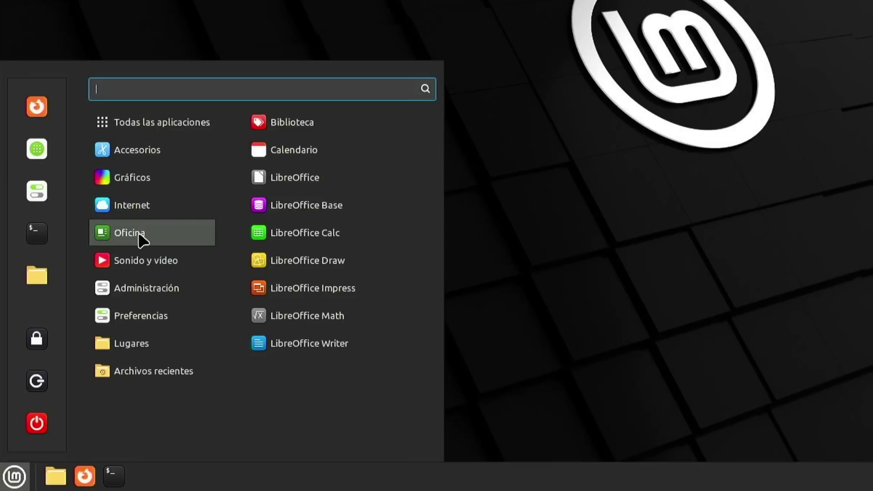
mouse_move(142, 263)
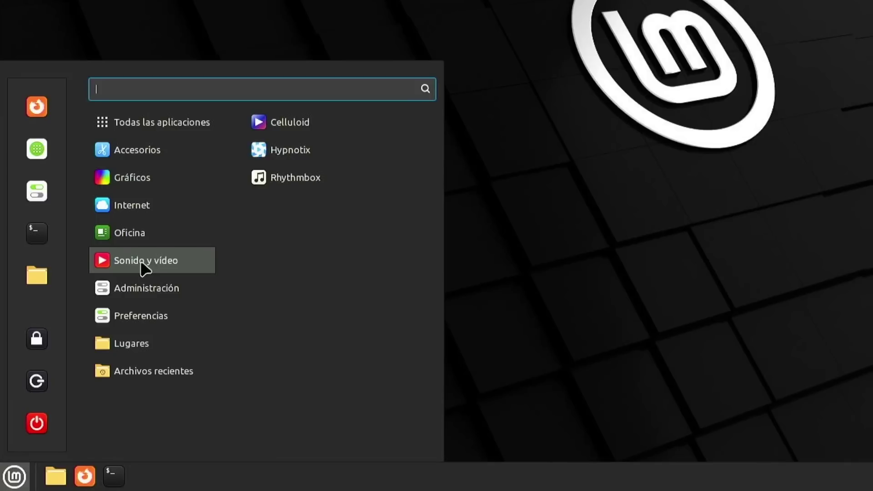
mouse_move(146, 292)
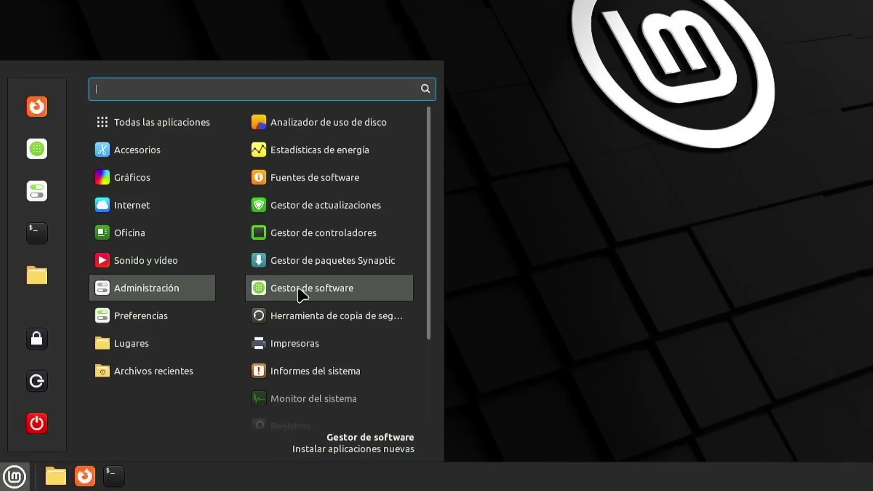
scroll(302, 296, down, 1)
scroll(302, 296, down, 1)
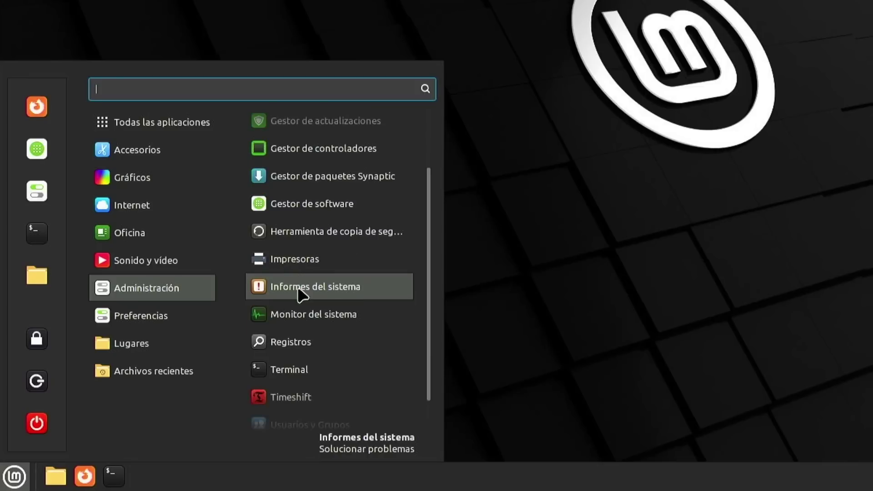
scroll(302, 295, down, 1)
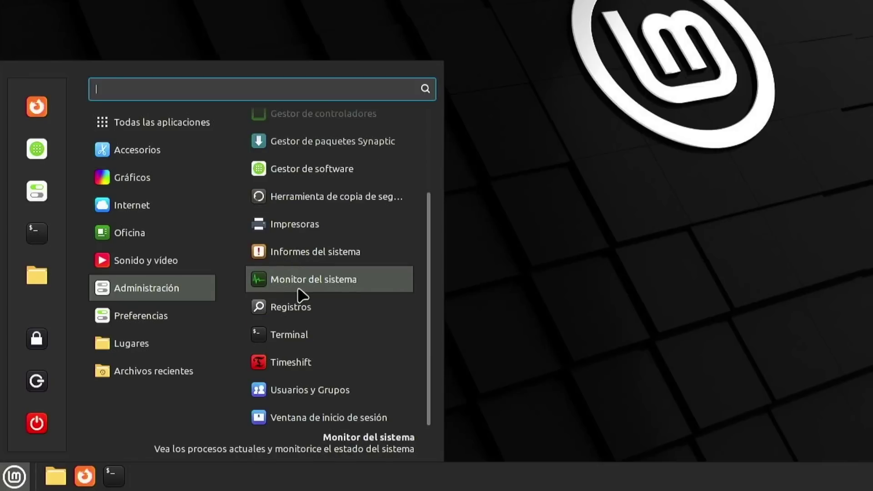
mouse_move(186, 322)
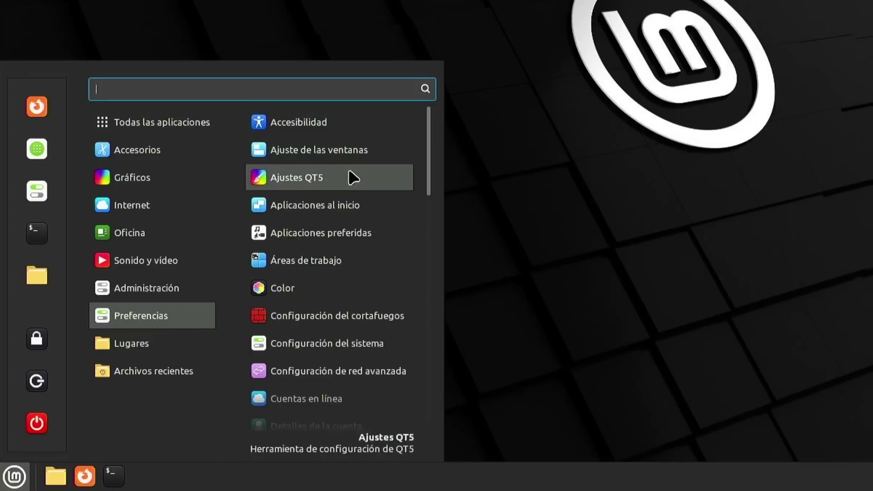
scroll(349, 200, down, 3)
scroll(349, 200, down, 6)
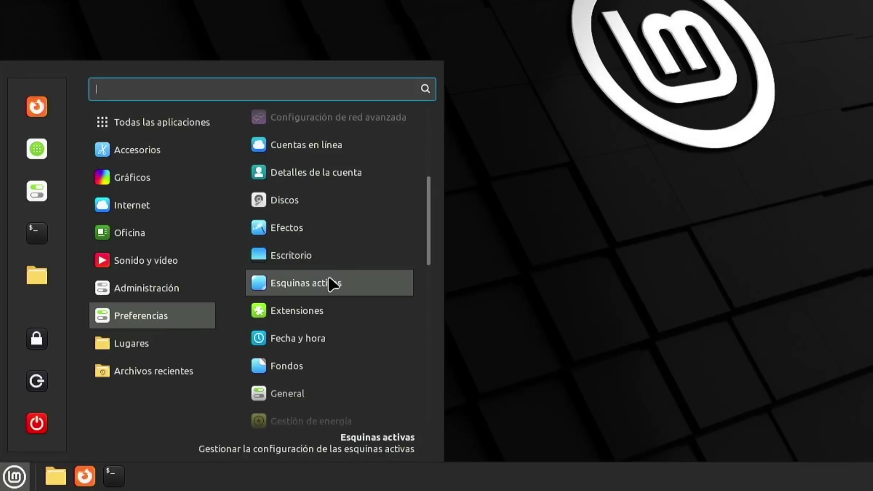
scroll(333, 282, down, 8)
scroll(333, 285, down, 8)
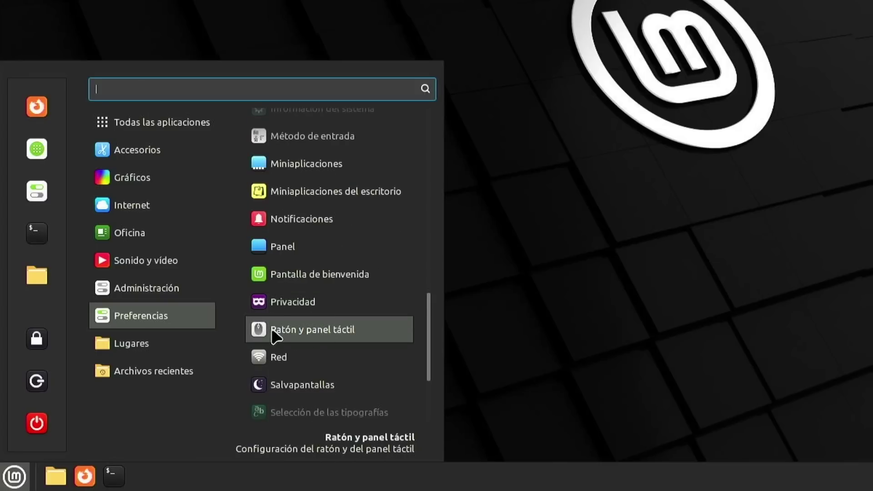
scroll(318, 318, down, 5)
scroll(332, 318, down, 2)
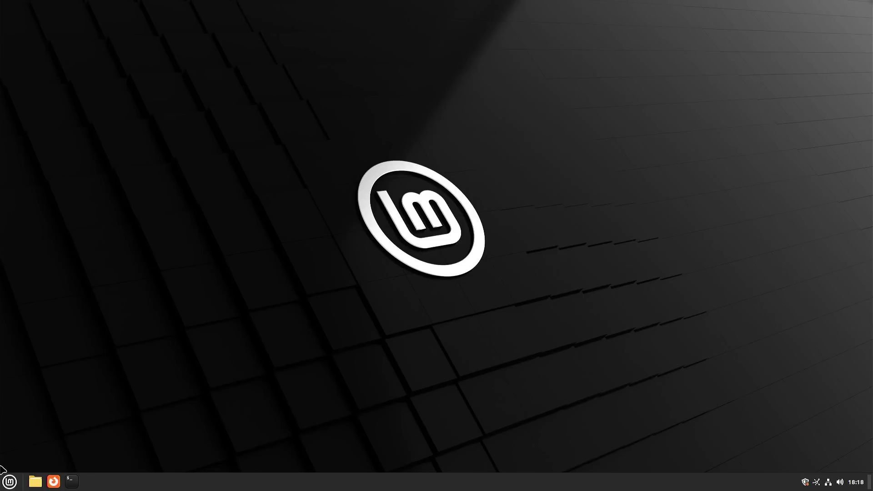
Step: Search the Mint menu for 'wa' and launch Warpinator
click(8, 482)
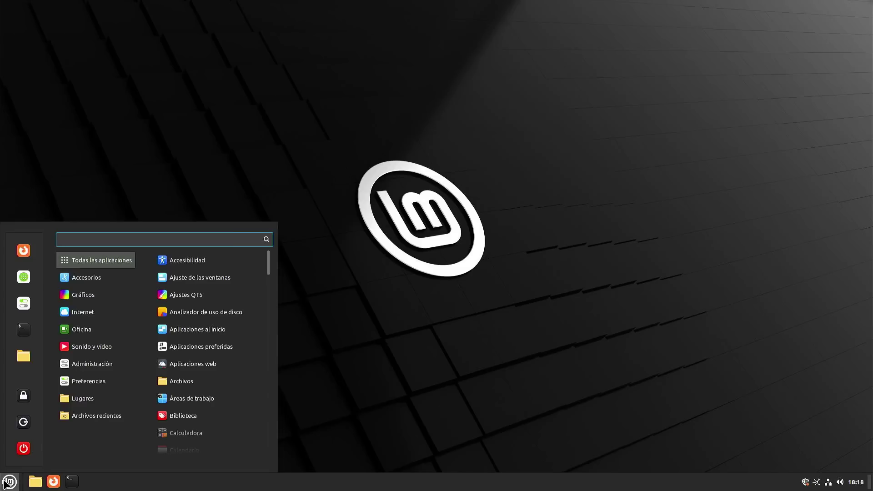
text(w)
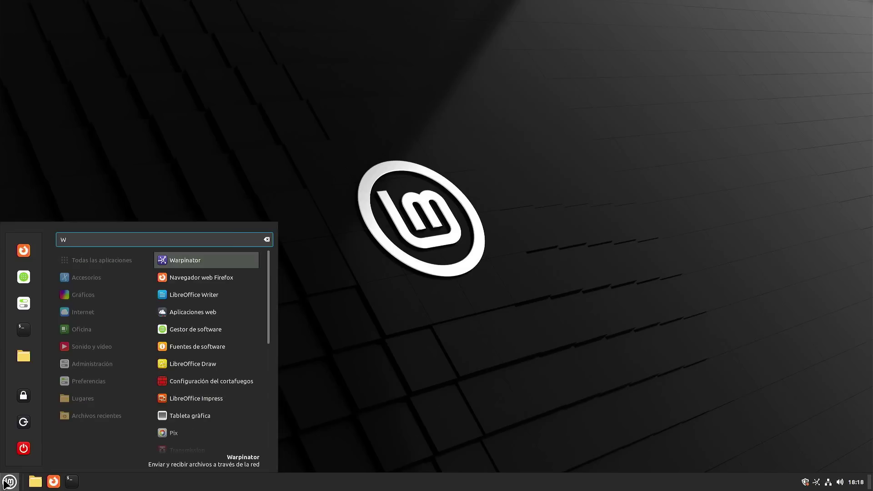
text(a)
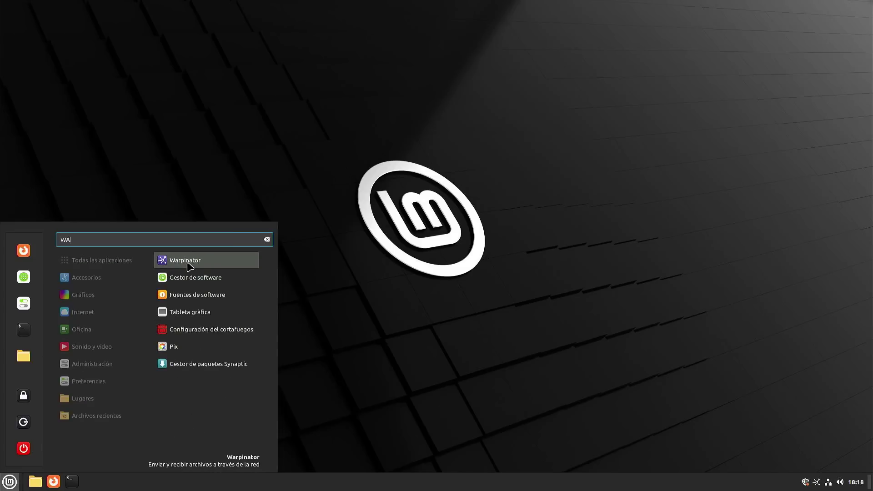
click(190, 266)
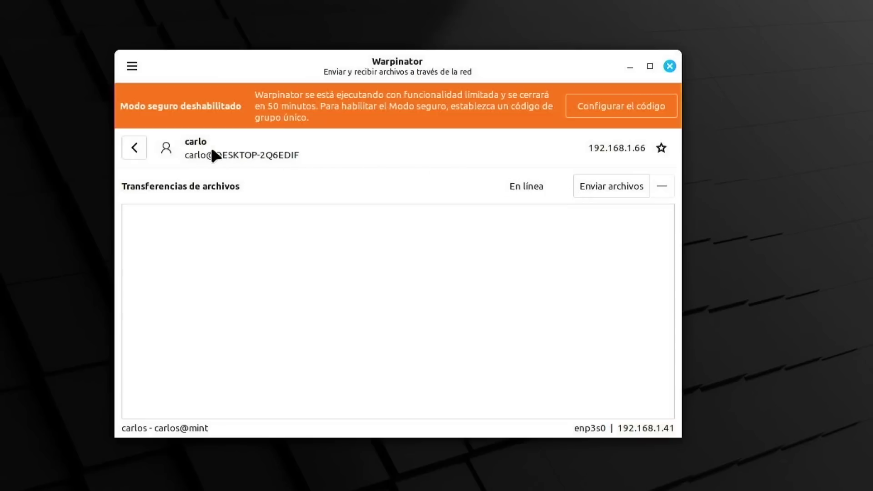
Step: Send Segovia.jpg from Imágenes to the Windows PC via Enviar archivos > Examinar..
click(599, 186)
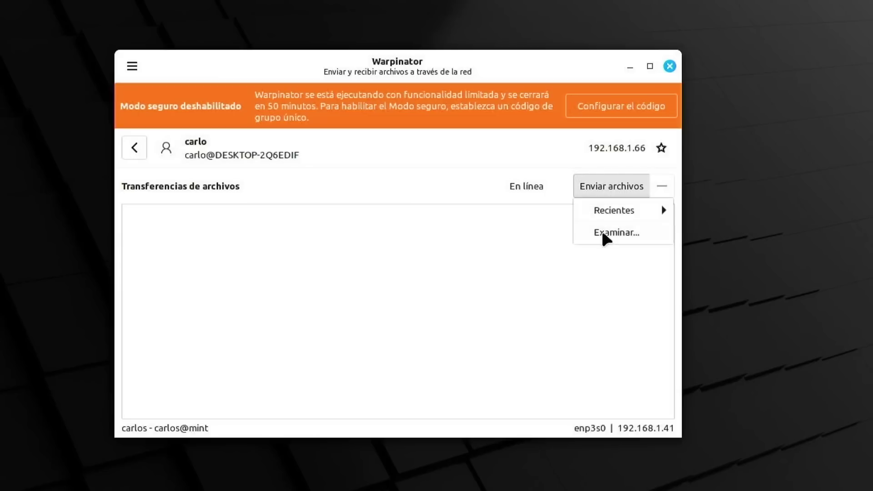
click(603, 233)
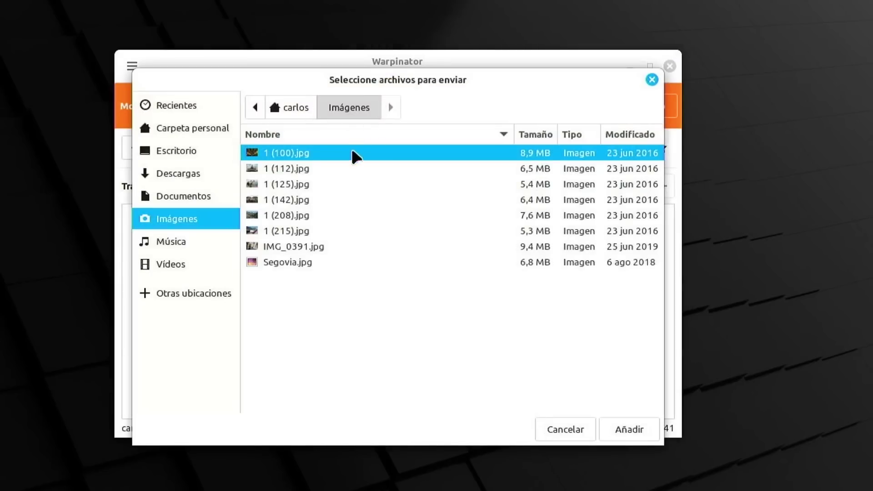
click(278, 265)
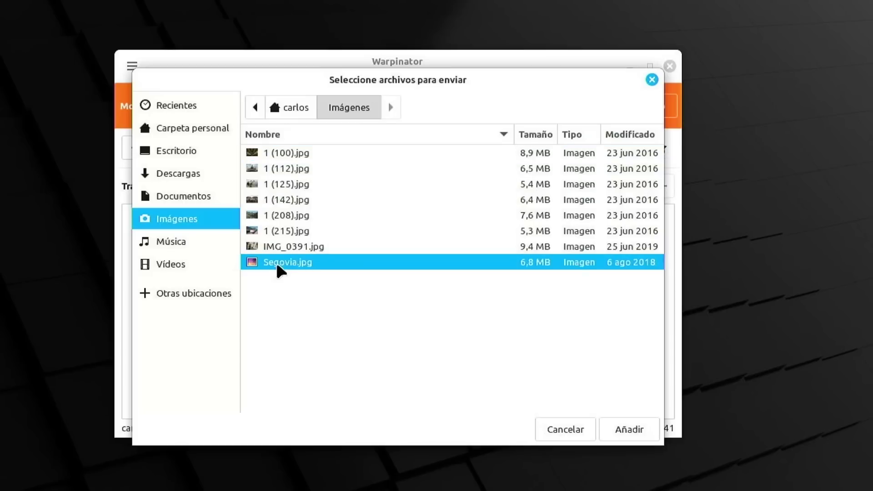
double_click(277, 265)
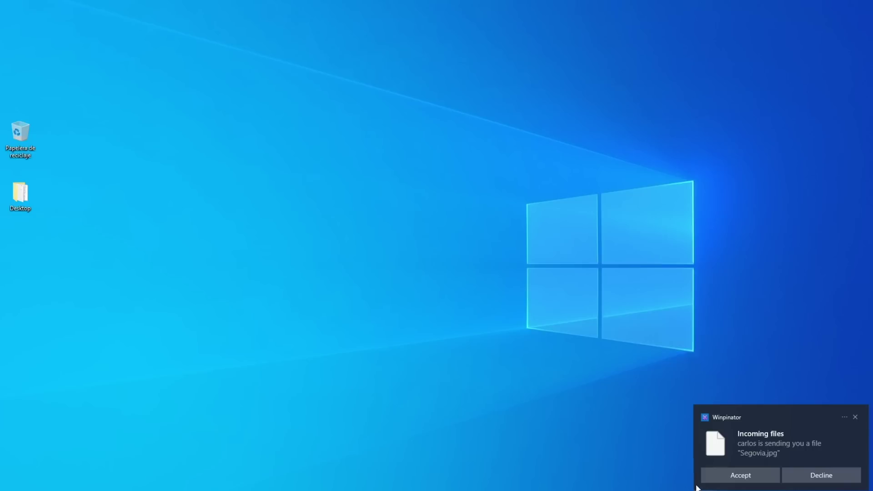
Step: Accept the incoming Segovia.jpg in Winpinator and open its save folder via File menu
click(740, 477)
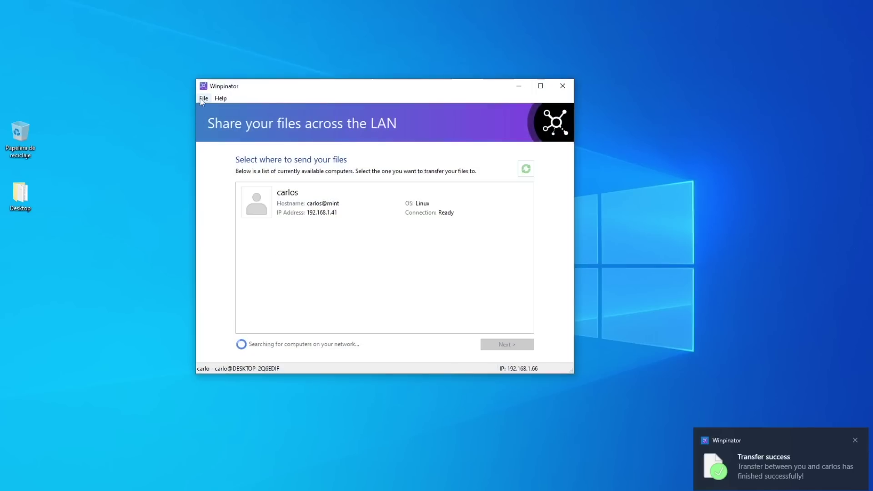
click(204, 99)
mouse_move(220, 98)
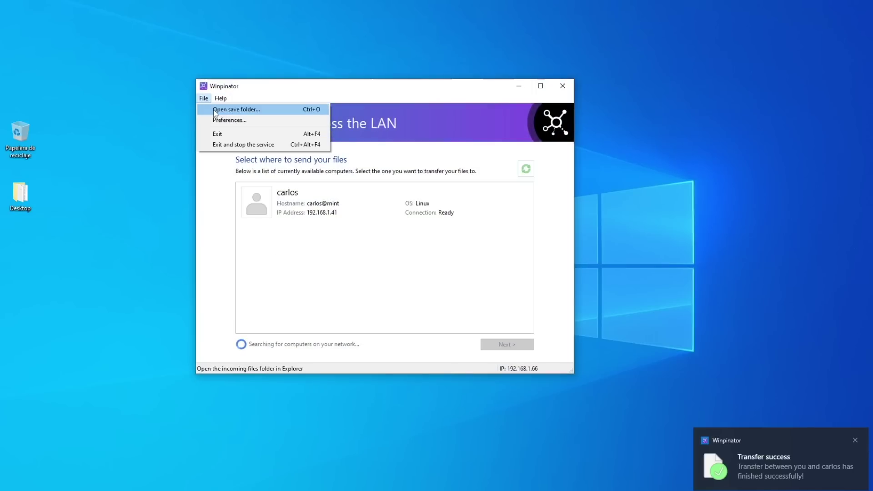
click(214, 109)
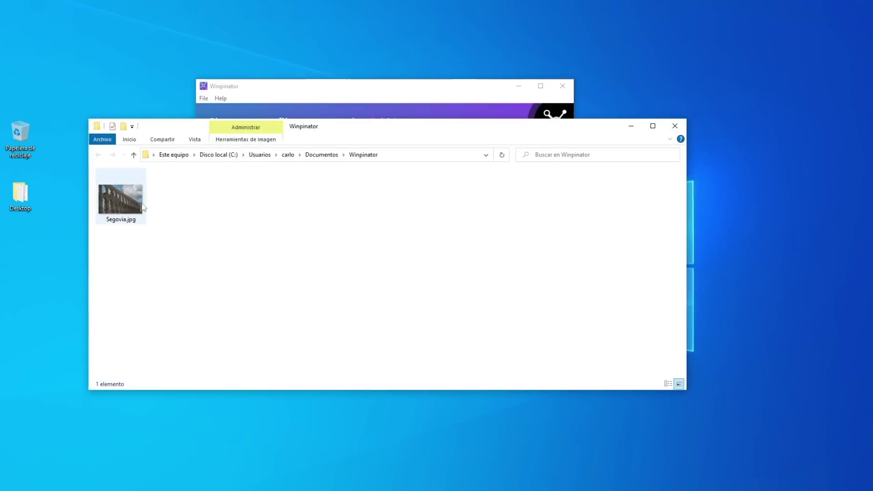
Step: View the received Segovia.jpg in Photos, then close the viewer
click(130, 198)
double_click(130, 197)
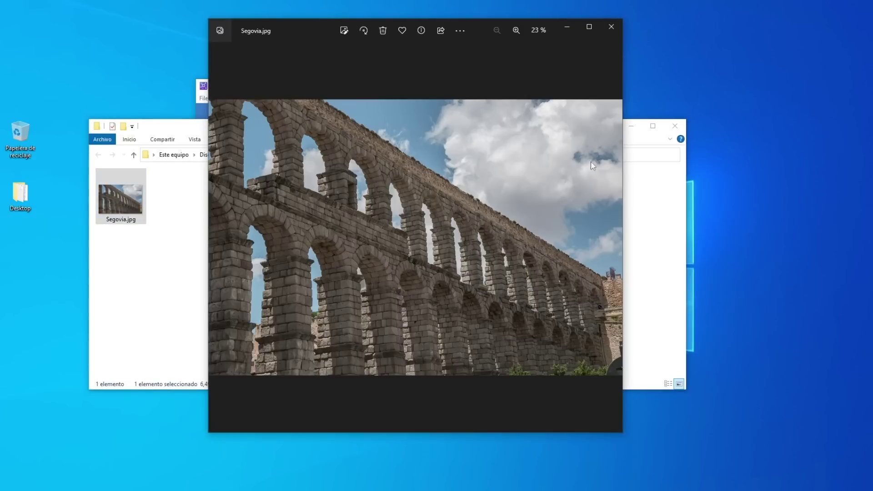
click(610, 27)
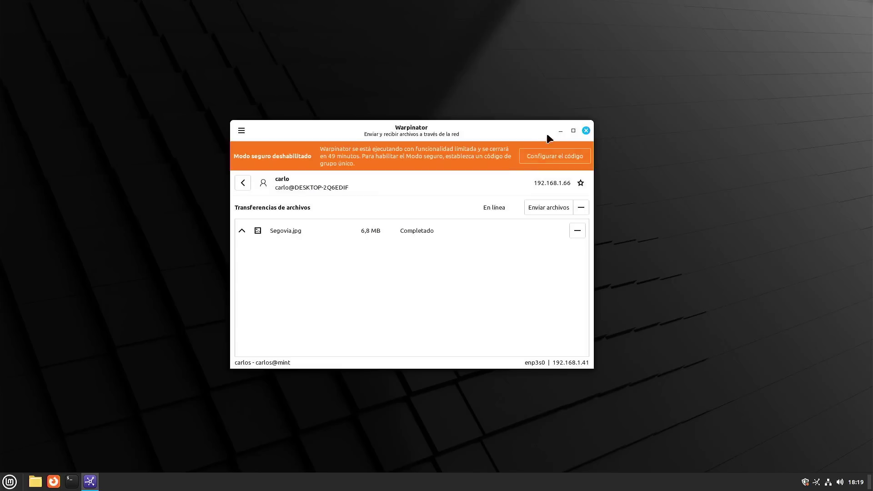
Step: Close Warpinator and launch the Pix image viewer from the menu
click(586, 131)
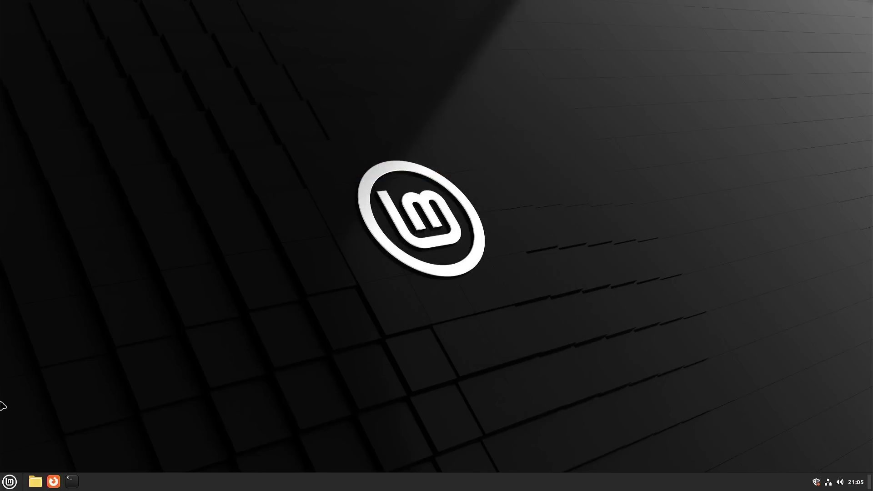
click(9, 481)
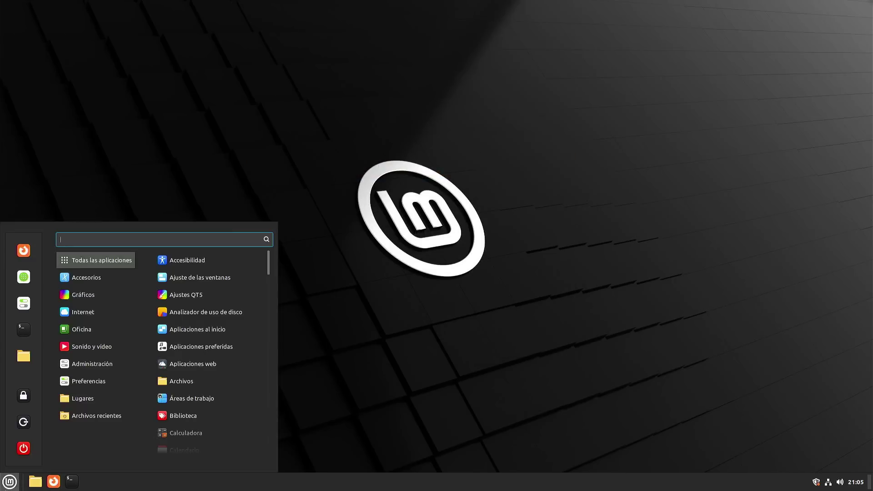
mouse_move(97, 297)
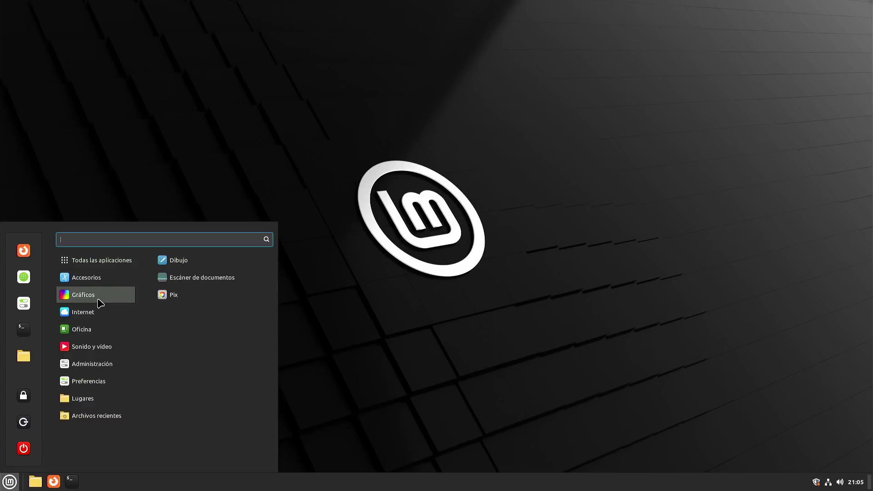
click(187, 299)
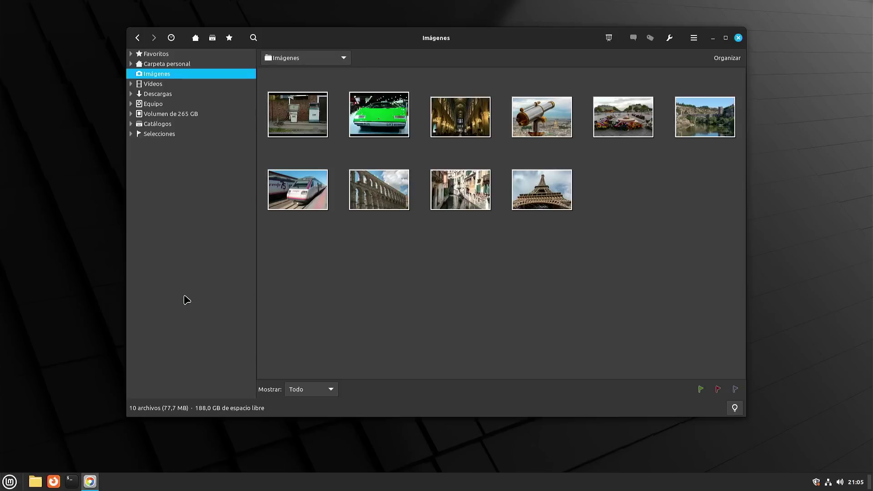
Step: View the cathedral photo zoomed on the altar and nave, then advance to the telescope photo
double_click(467, 124)
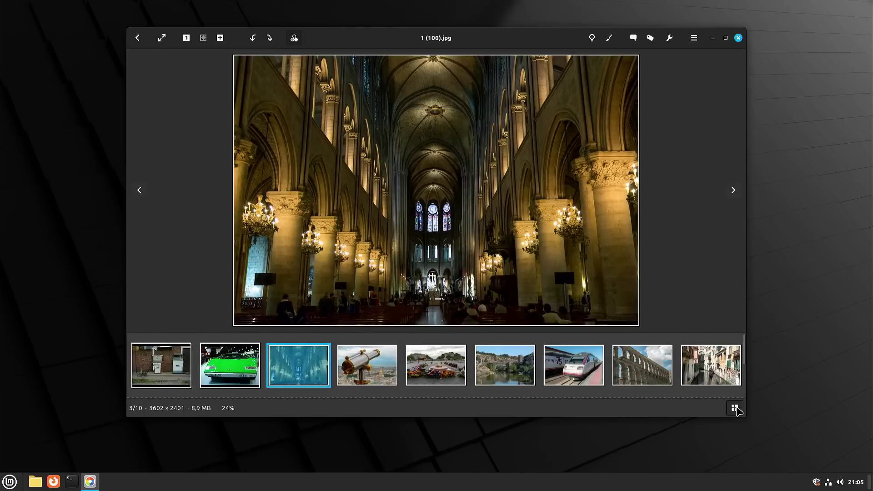
click(735, 408)
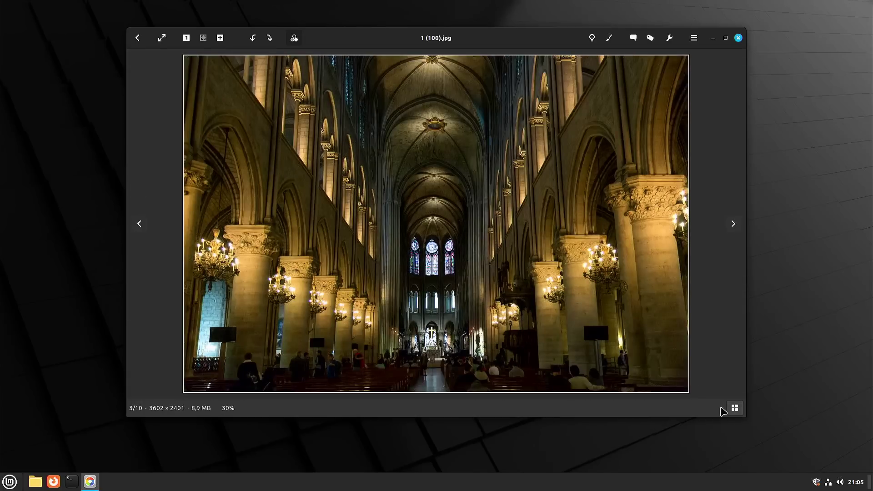
scroll(456, 236, up, 4)
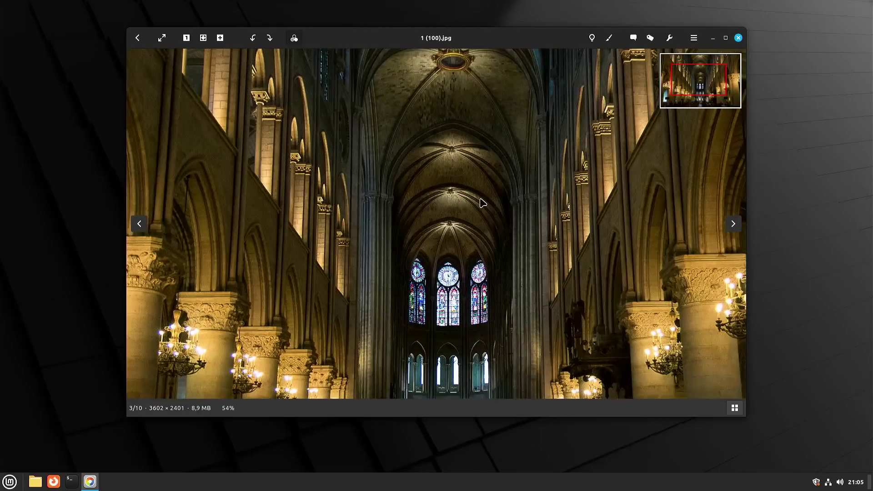
scroll(482, 200, up, 2)
drag(421, 365, 342, 152)
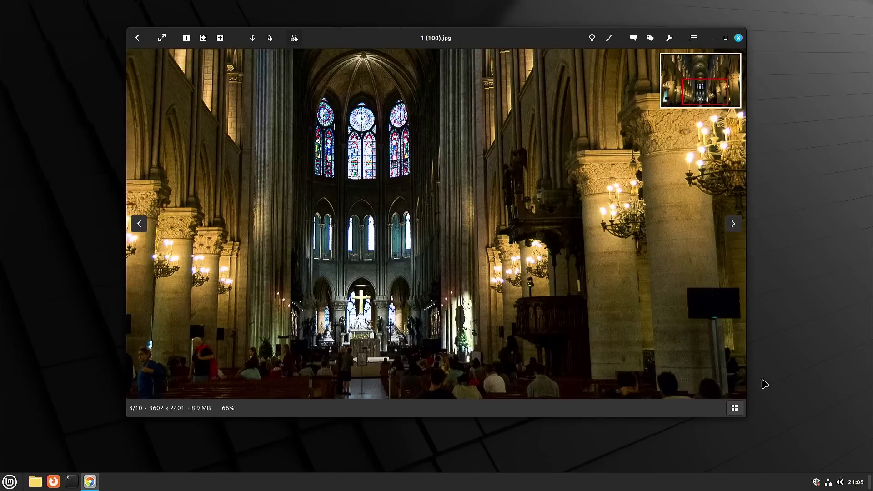
click(733, 224)
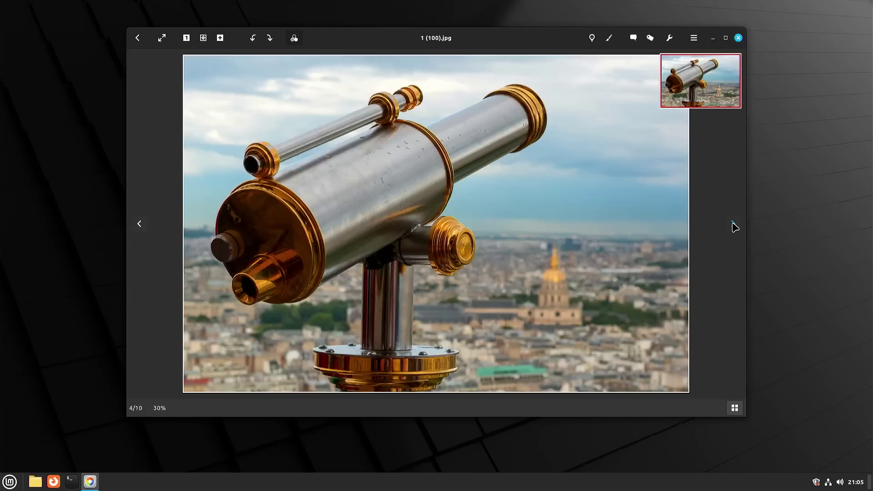
click(734, 408)
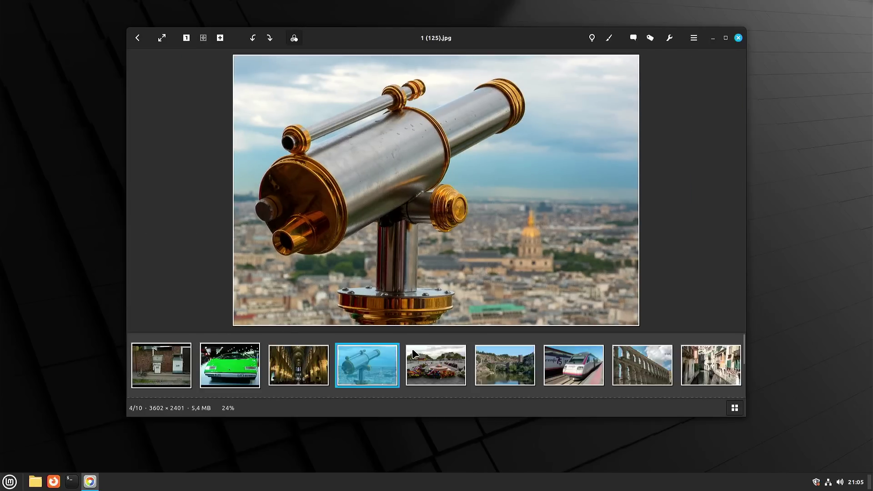
Step: Zoom the telescope photo, browse its Exif metadata, then bring up the Comentarios editor
key(1)
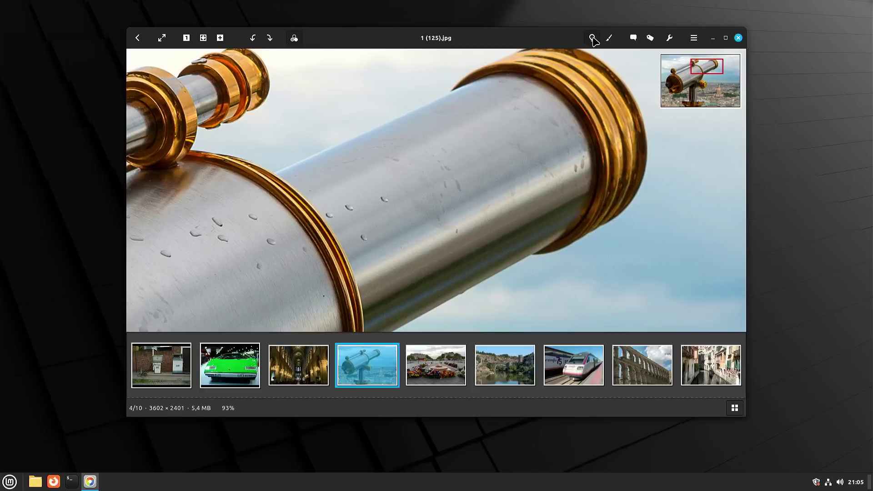
click(591, 36)
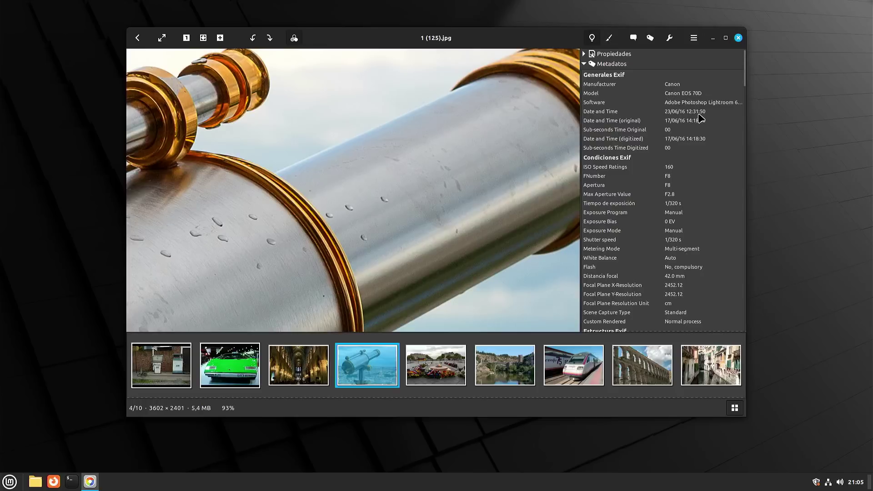
scroll(698, 193, down, 3)
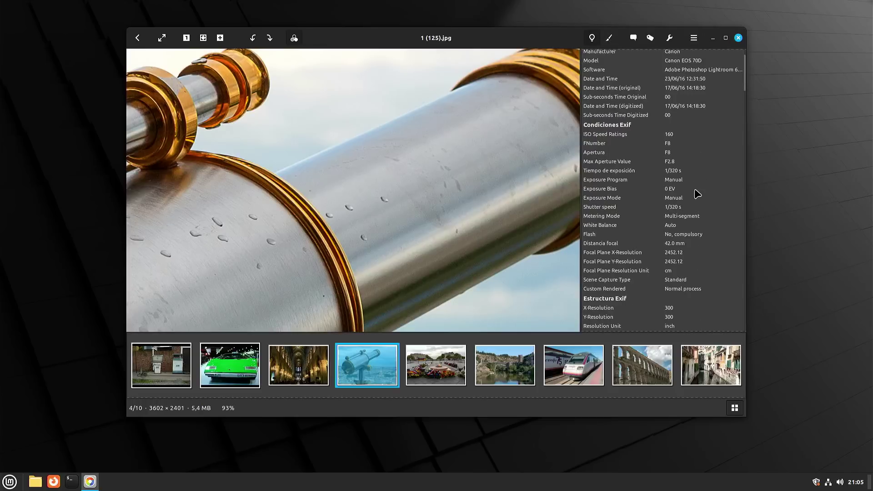
scroll(661, 173, down, 4)
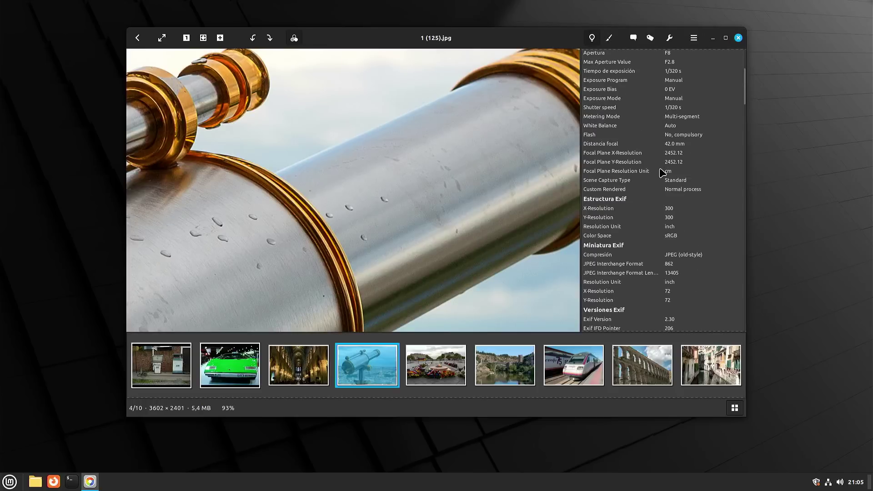
scroll(662, 173, down, 1)
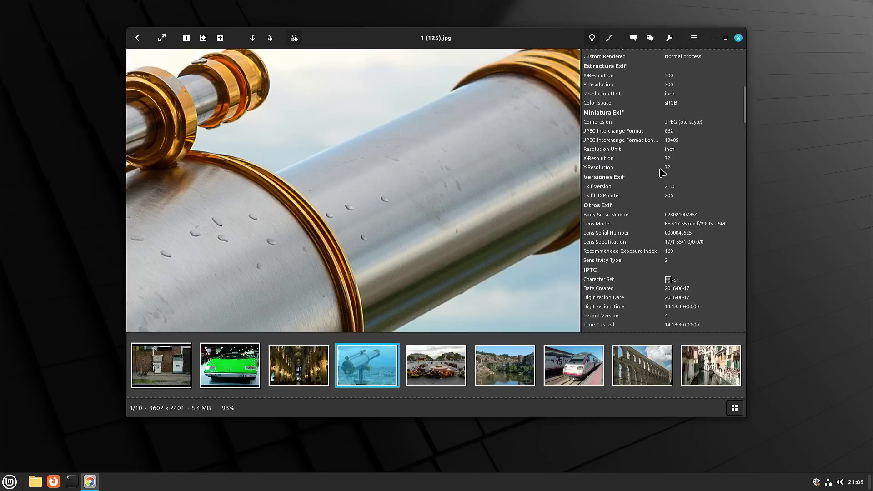
scroll(661, 173, down, 3)
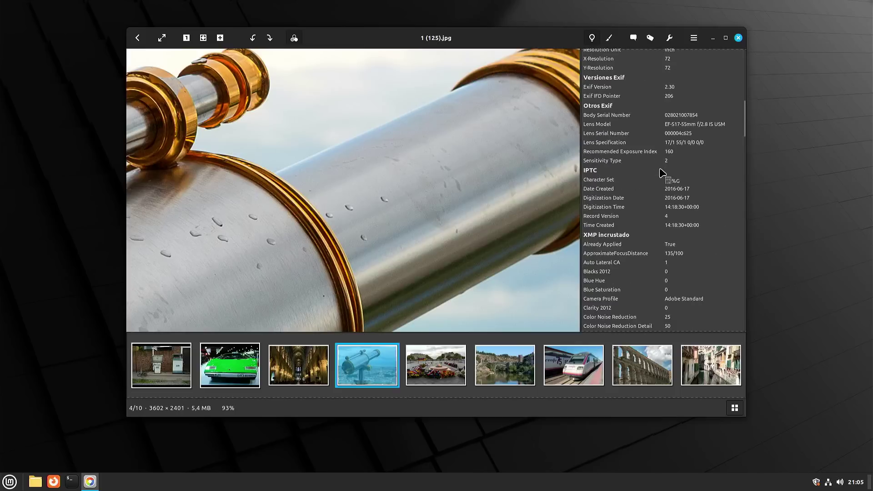
click(592, 38)
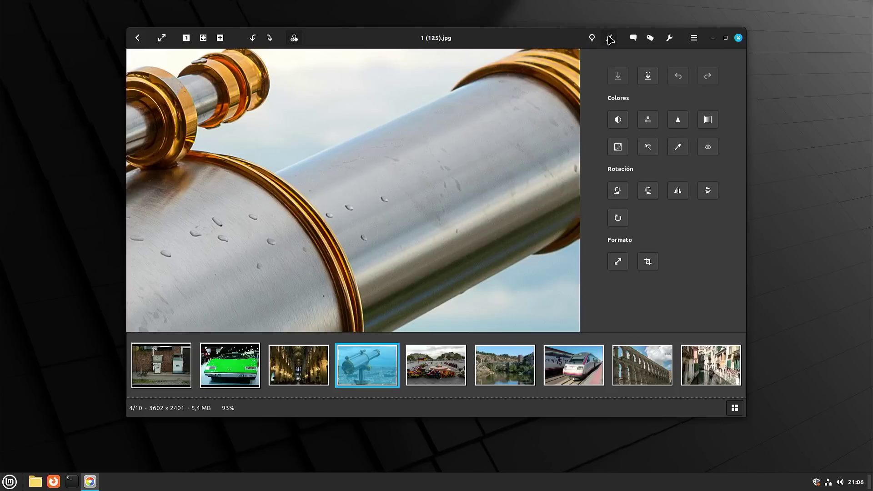
click(634, 41)
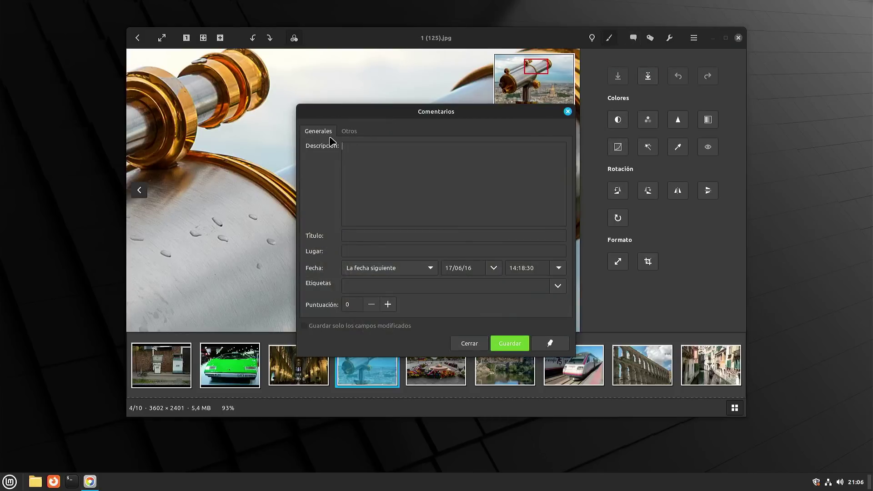
Step: Tag the telescope photo Vacaciones, open the image tools list, then switch to L1073884.DNG
click(568, 111)
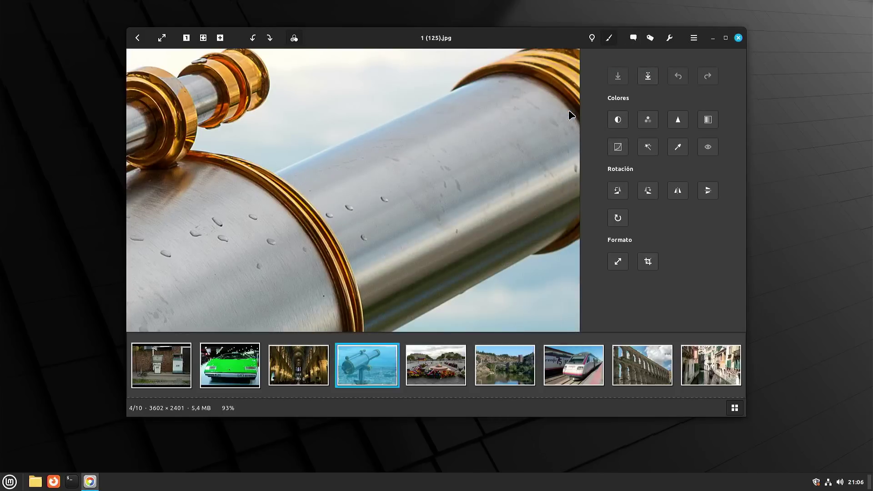
click(657, 37)
click(351, 260)
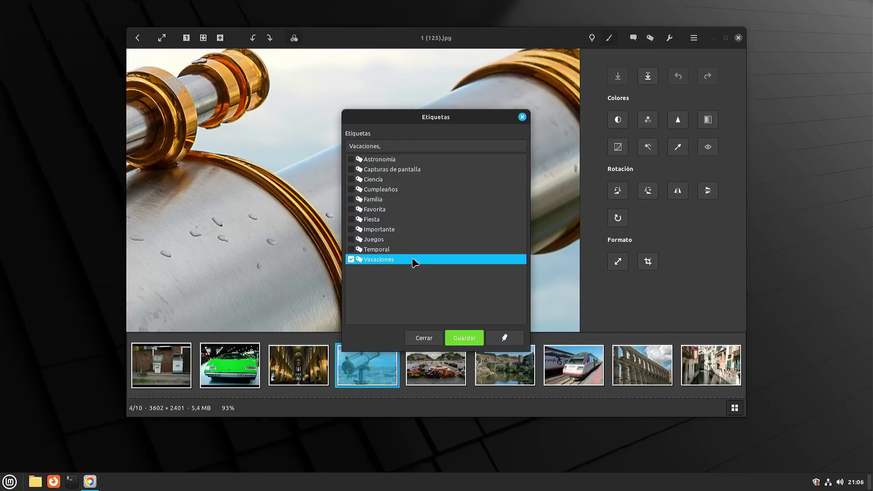
click(464, 337)
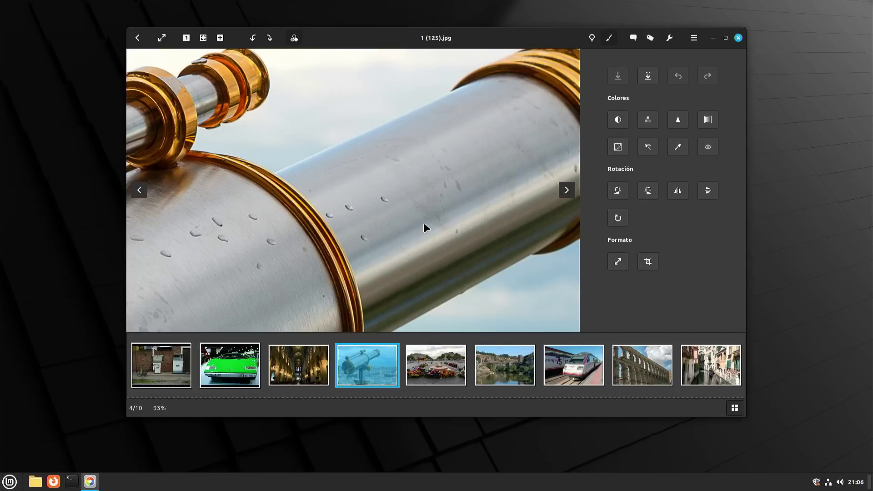
click(675, 40)
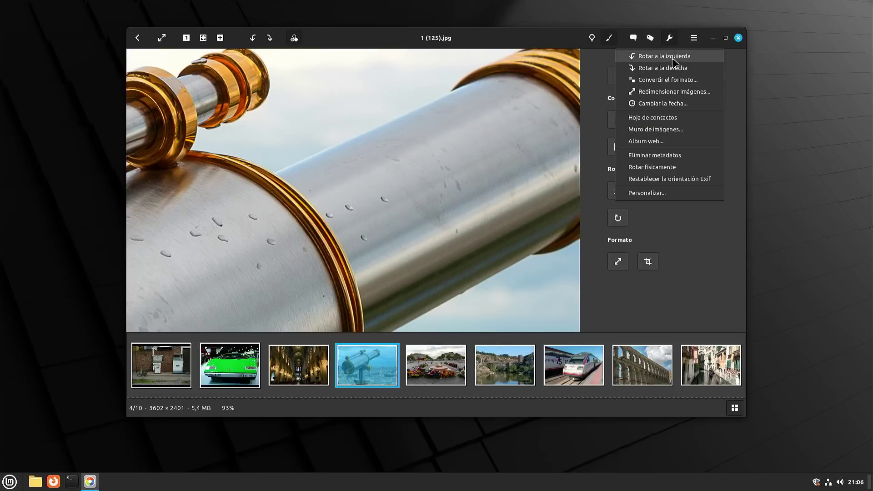
click(234, 363)
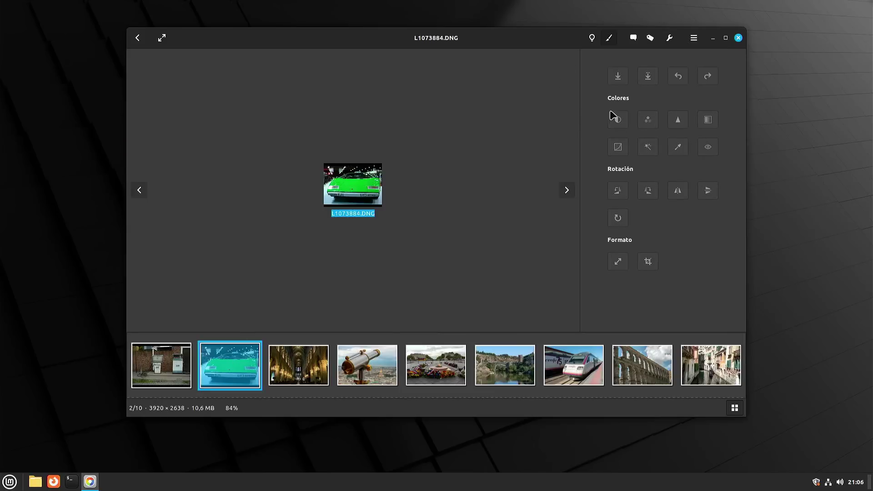
Step: Browse the Exif metadata of L1073884.DNG and L1073529.DNG, then close Pix
click(592, 38)
scroll(620, 135, up, 2)
scroll(620, 135, up, 10)
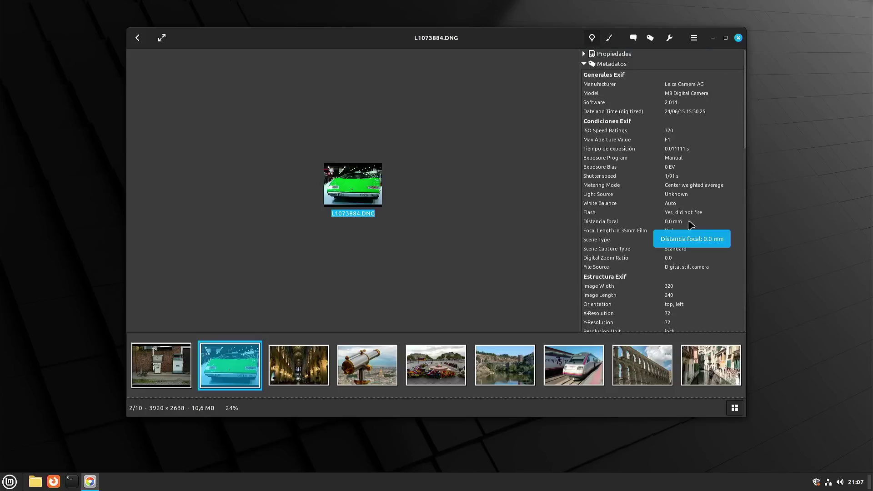
scroll(712, 294, down, 3)
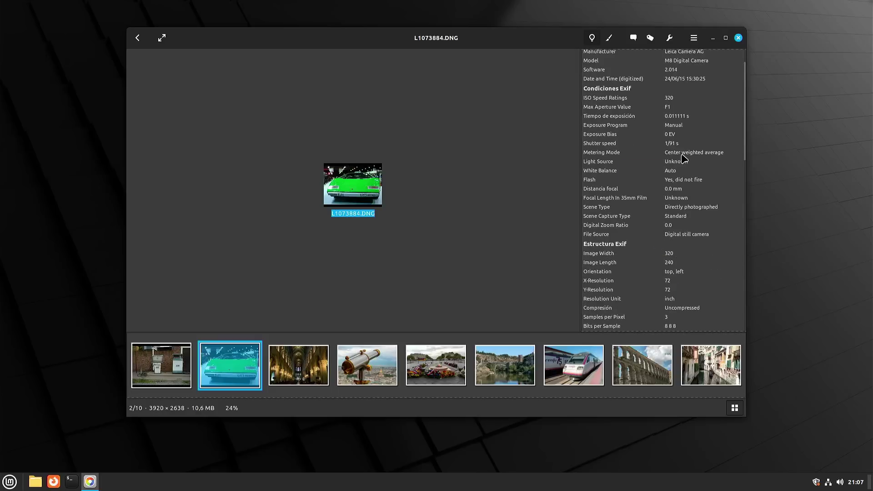
scroll(683, 158, down, 3)
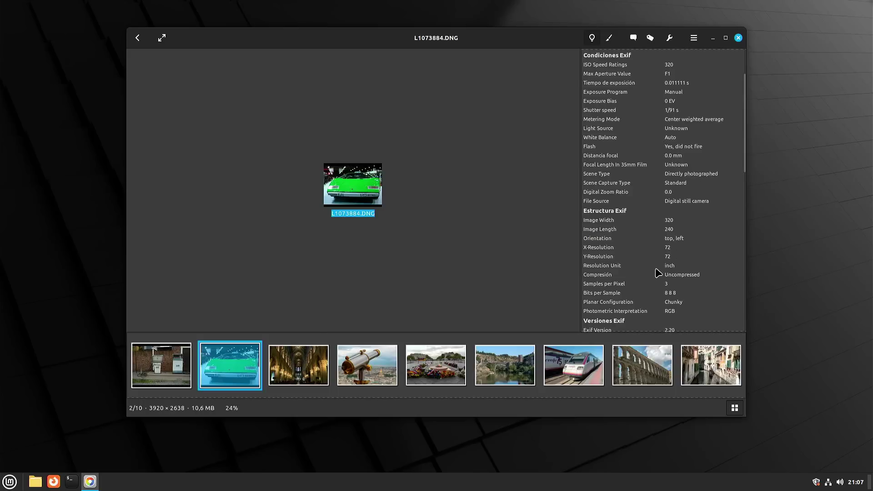
click(148, 370)
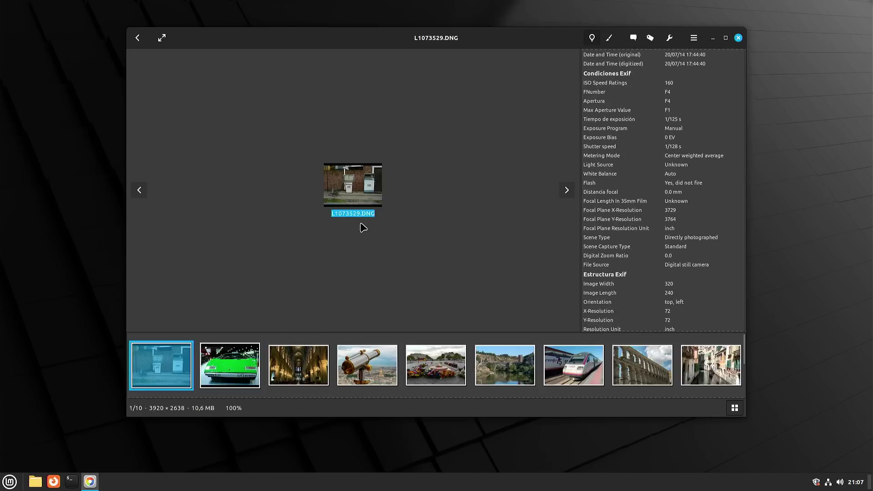
click(739, 39)
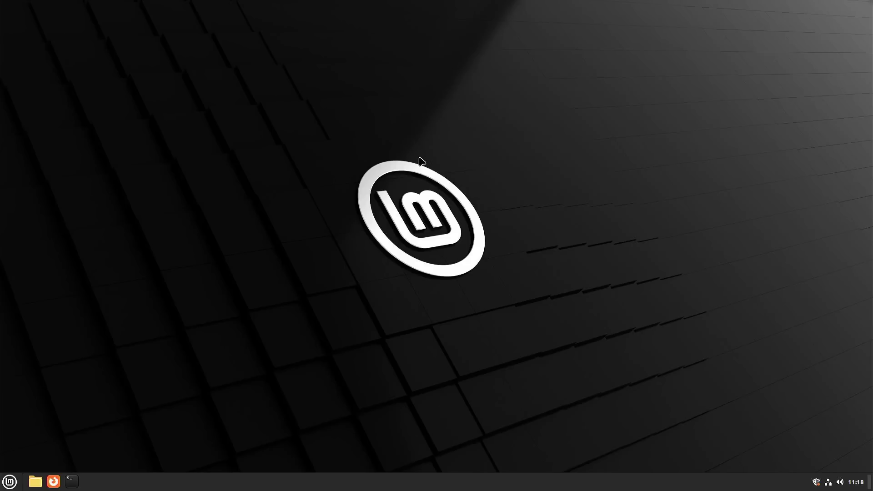
Step: Launch Software Manager from the Mint menu and open the Telegram Desktop page
click(9, 481)
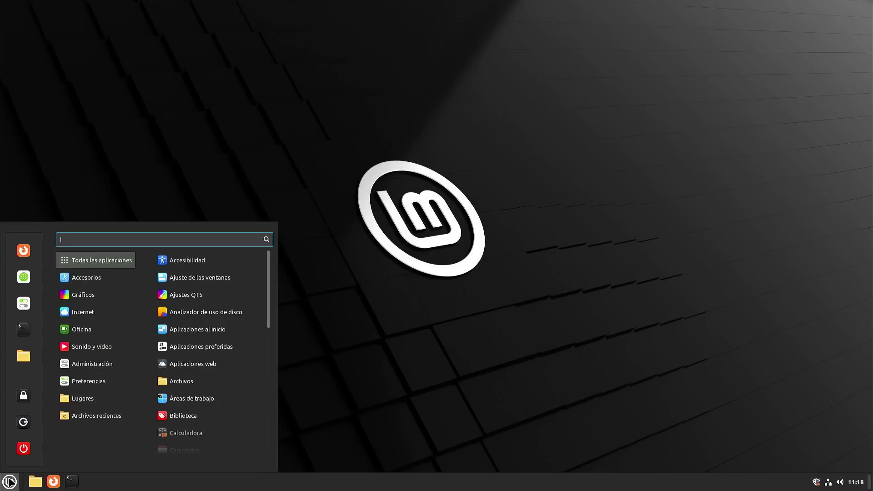
click(20, 279)
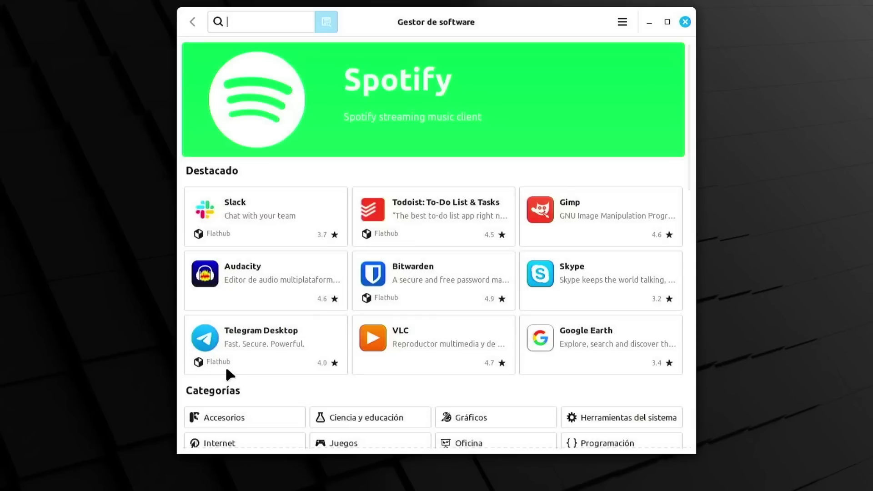
click(253, 345)
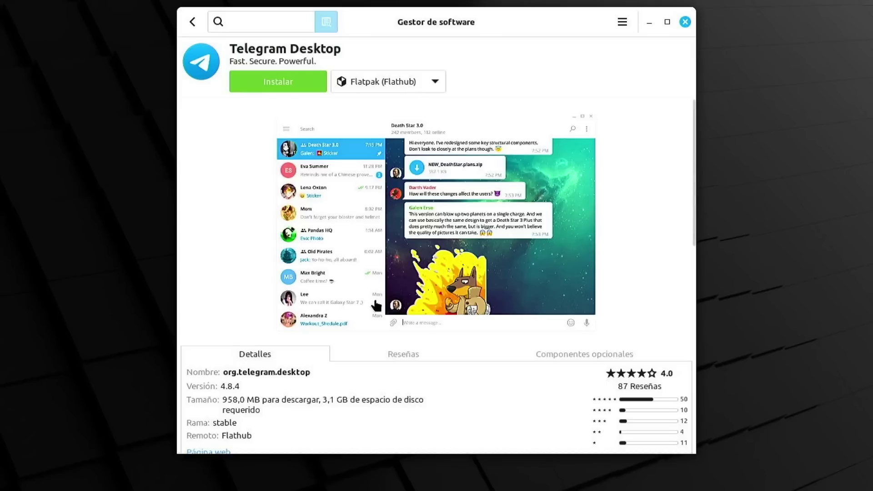
Step: Switch Telegram Desktop's source to Paquete del sistema to compare versions, then go back home
scroll(376, 305, down, 2)
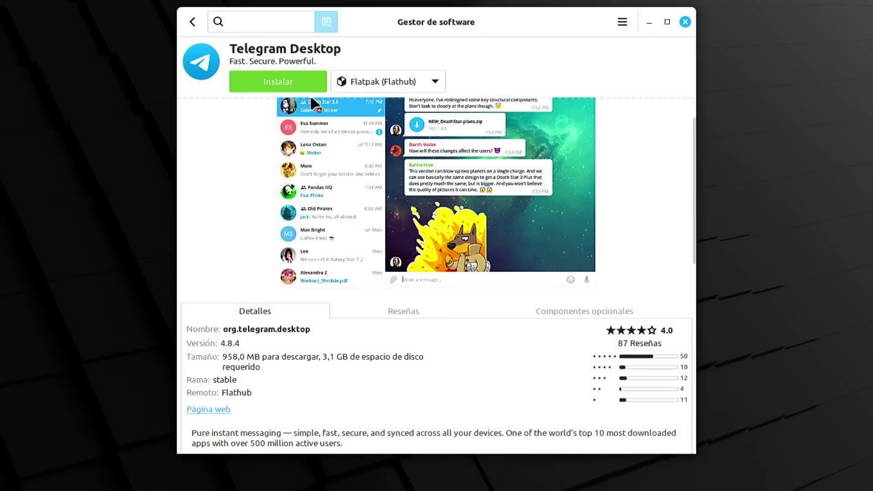
click(436, 82)
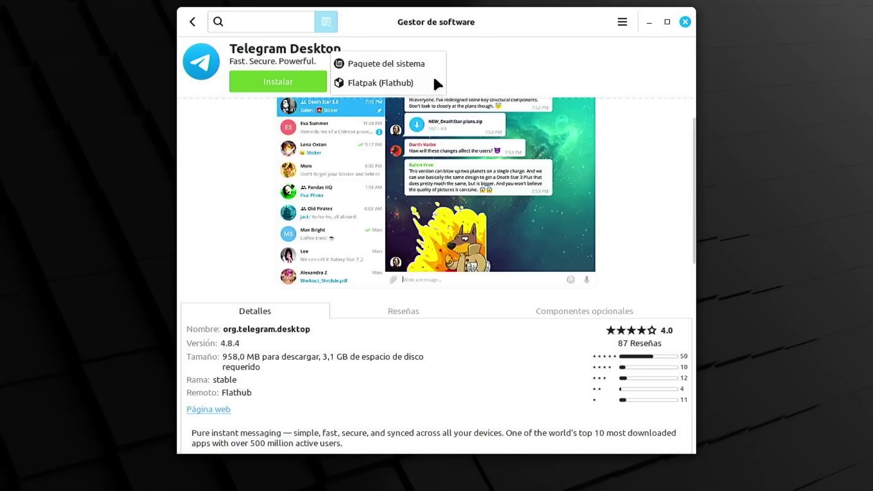
click(401, 64)
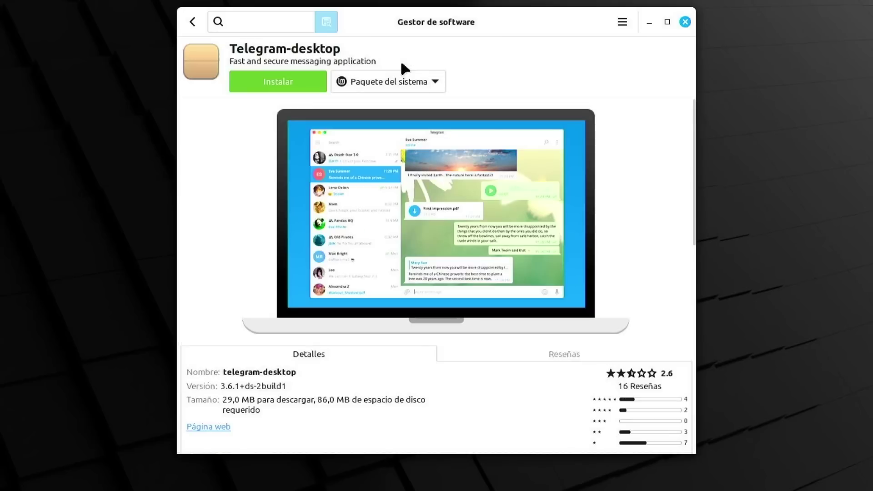
scroll(416, 399, down, 2)
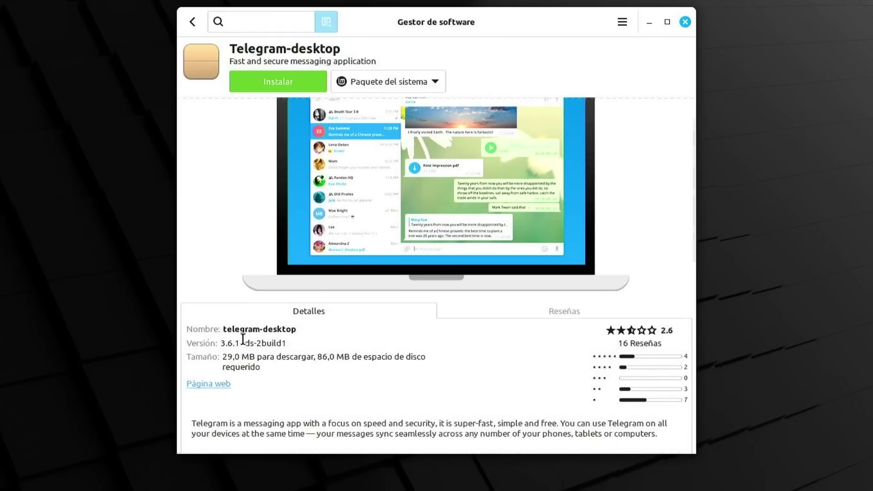
click(191, 24)
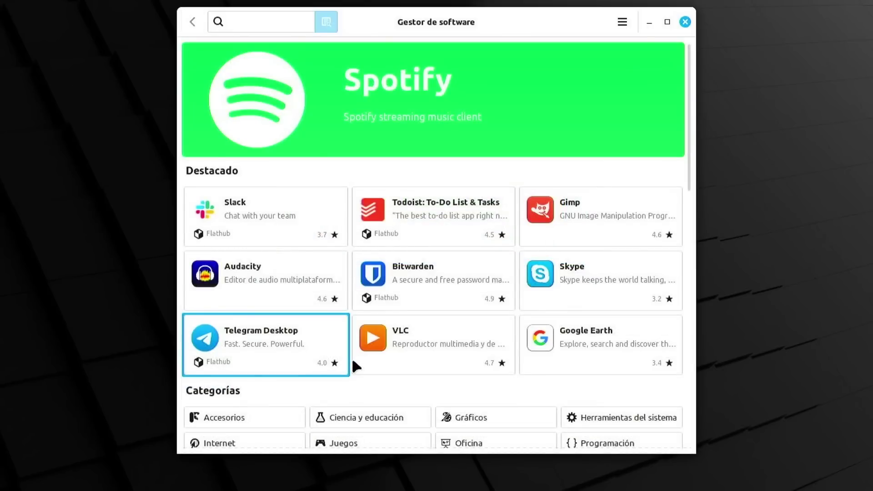
Step: Install VLC as a system package with its extra libraries, authorize with the password, and launch it
click(394, 330)
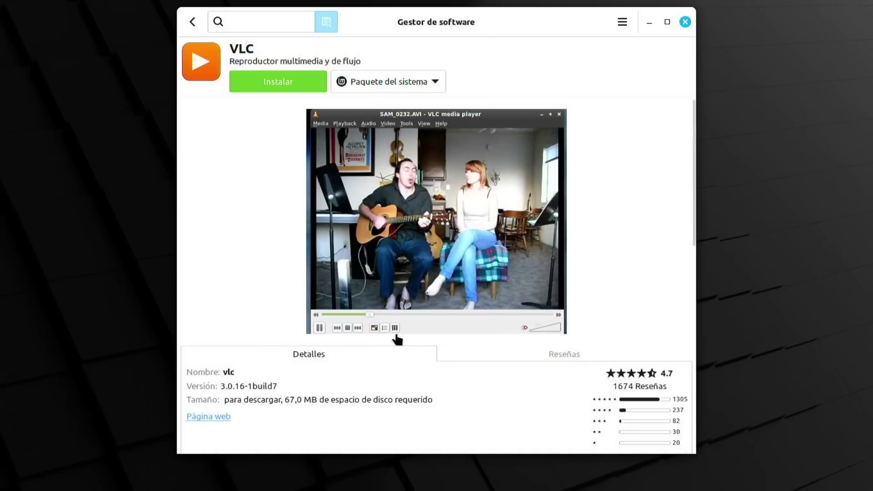
click(290, 79)
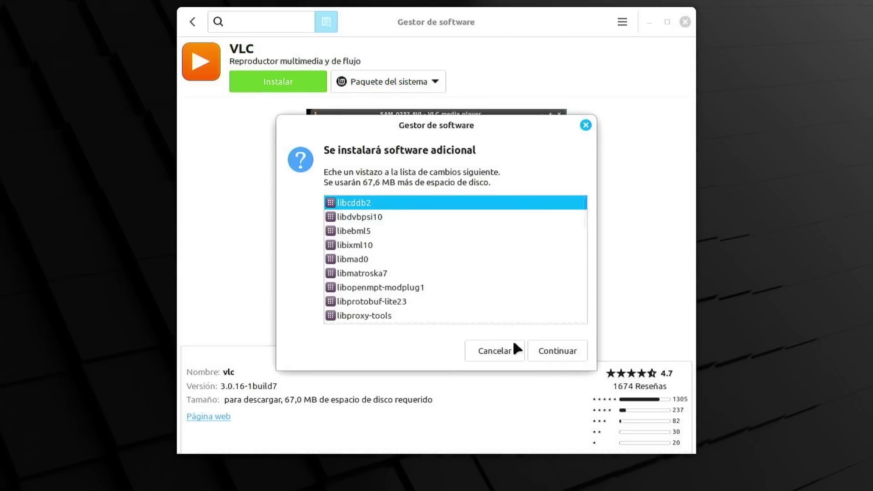
click(561, 350)
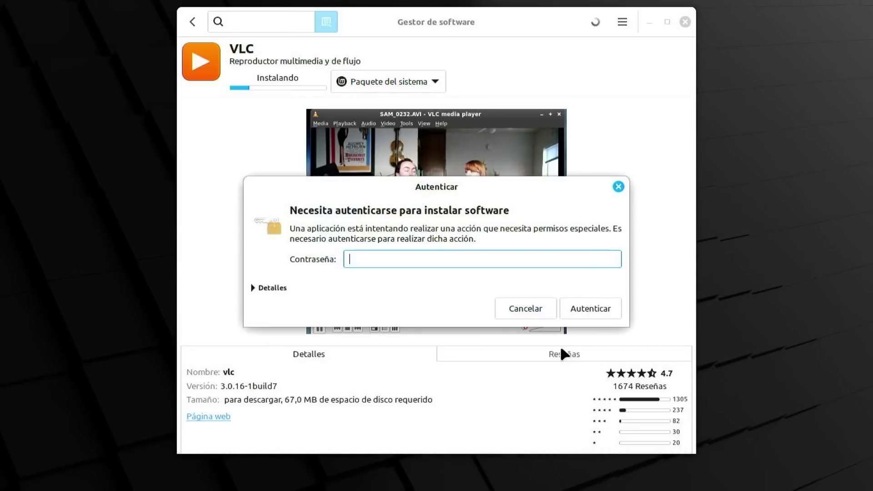
text(••••••••)
key(Return)
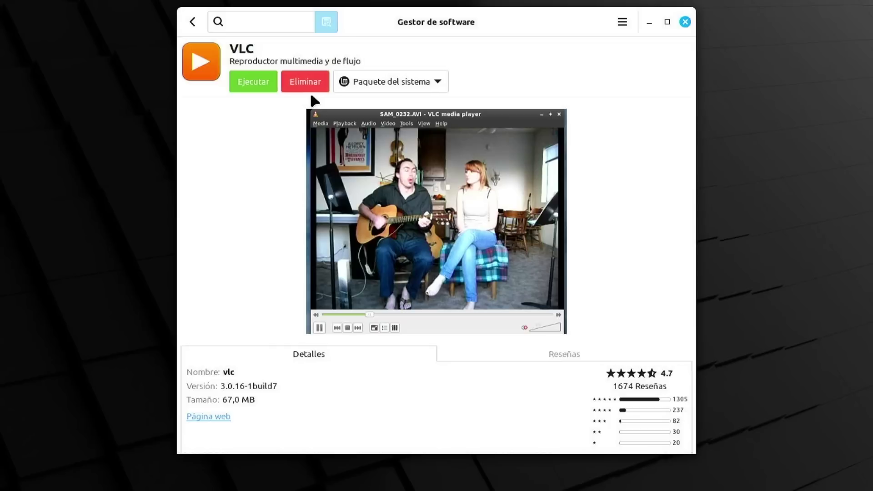
click(249, 82)
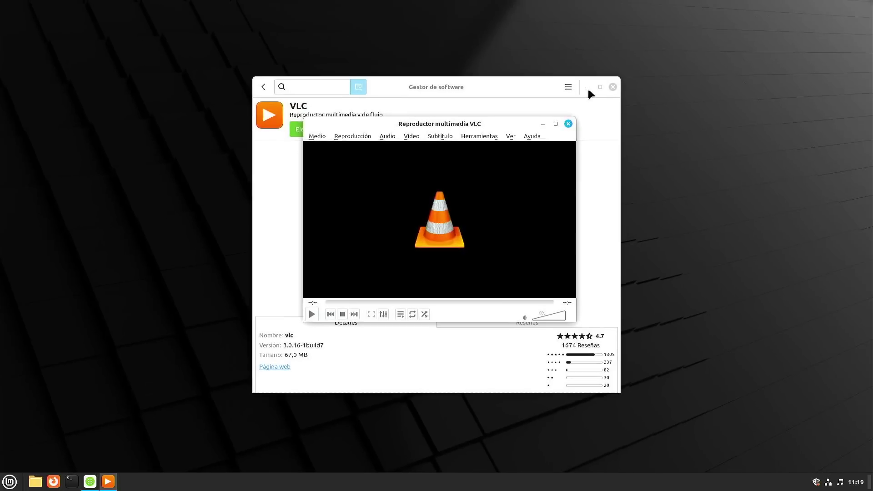
Step: Open and play tarjetaRPI4.MOV from the home Vídeos folder in VLC, then close the player
click(587, 87)
click(317, 136)
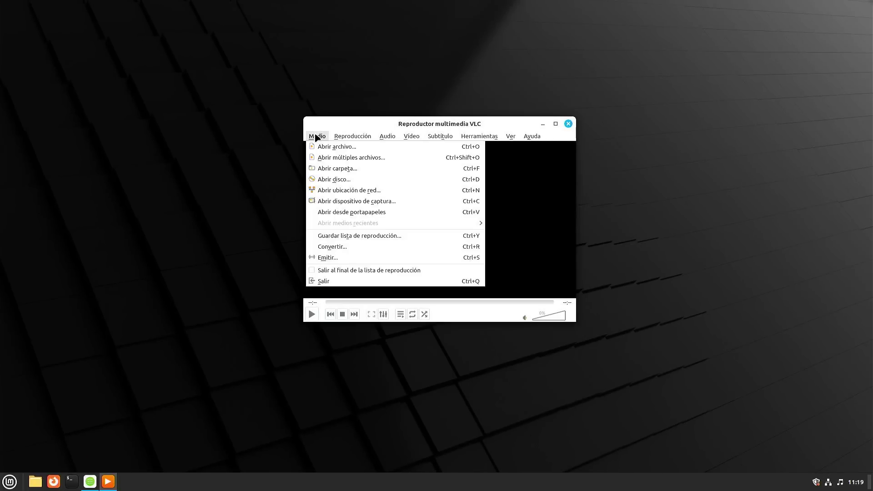
click(328, 148)
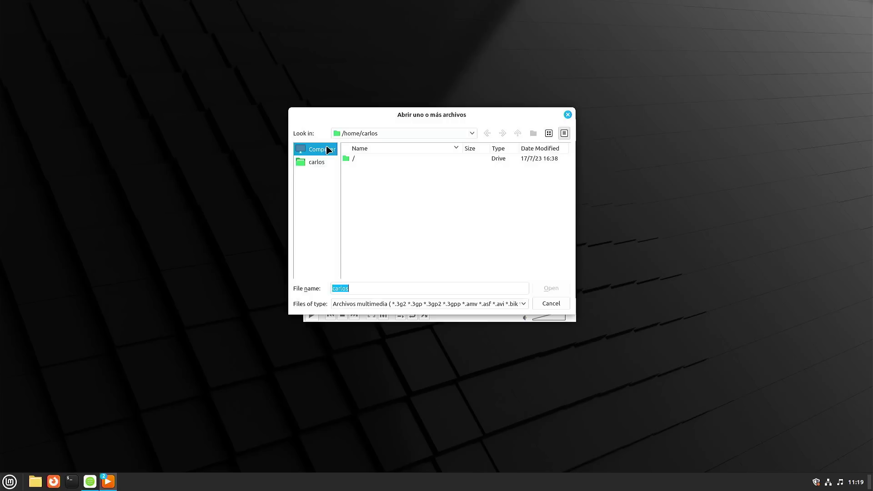
click(314, 163)
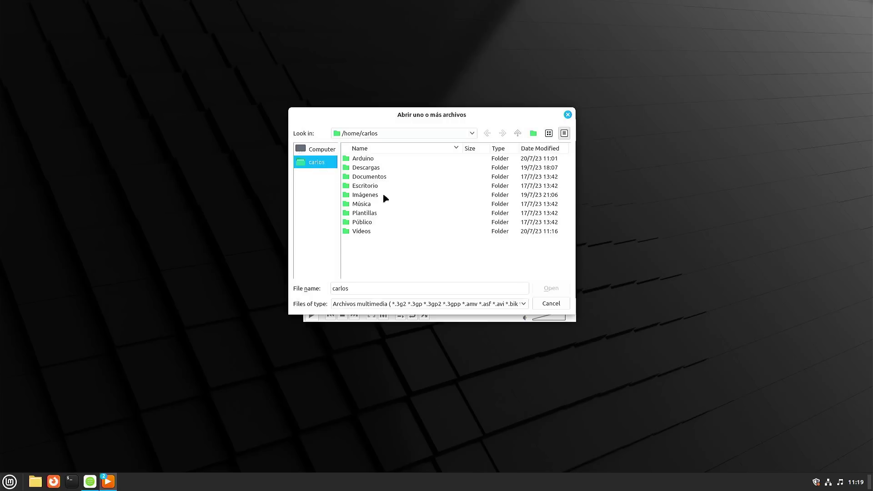
click(364, 234)
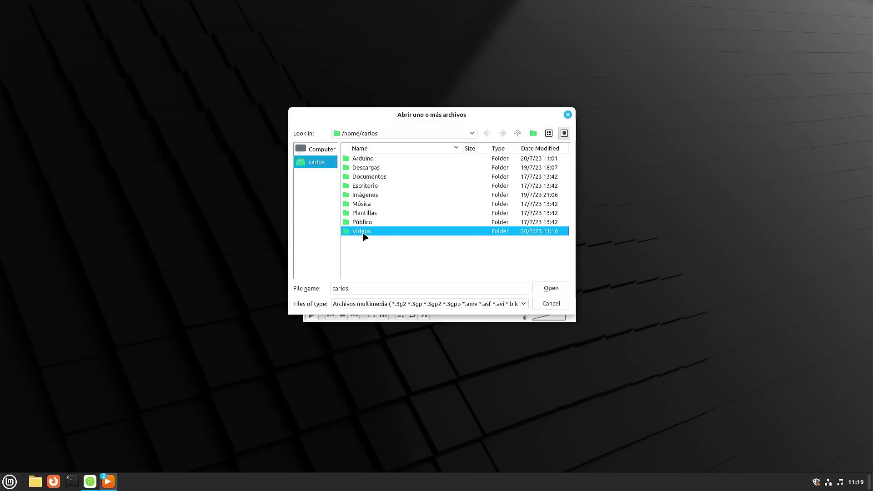
double_click(364, 235)
double_click(374, 159)
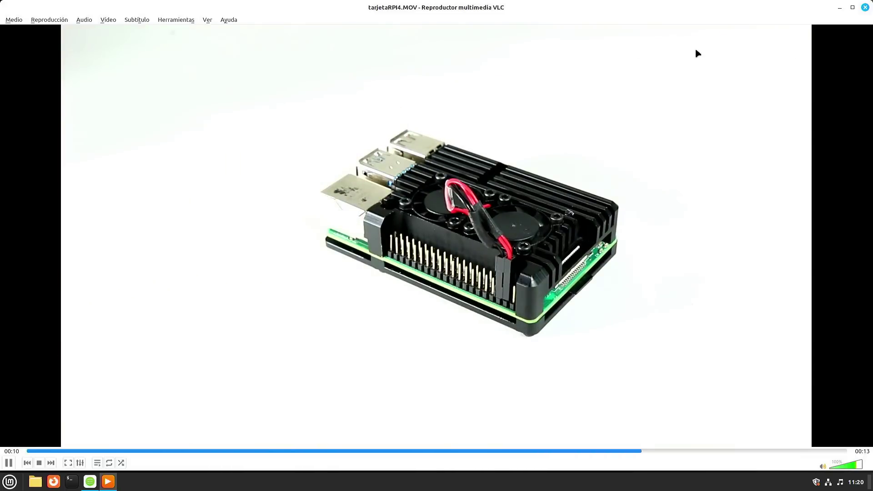
click(864, 7)
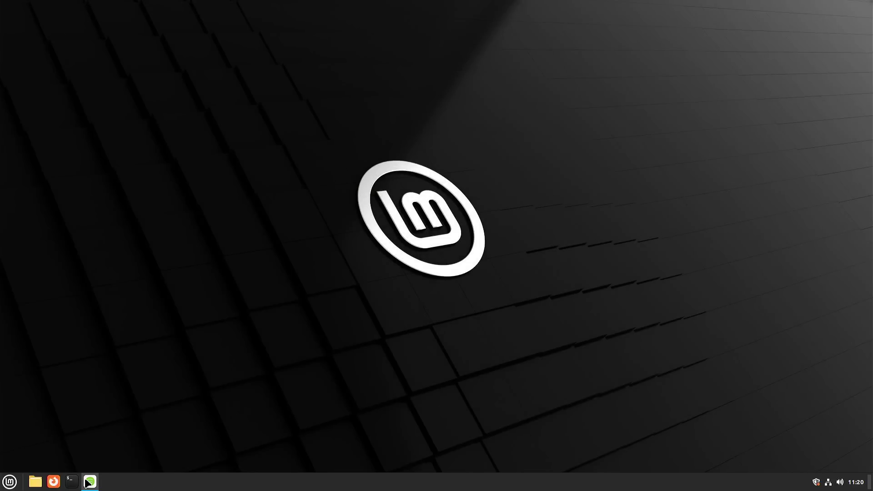
Step: Search 'visual', view Visual Studio Code's details, then close Software Manager and open the Mint menu
click(90, 481)
text(visual)
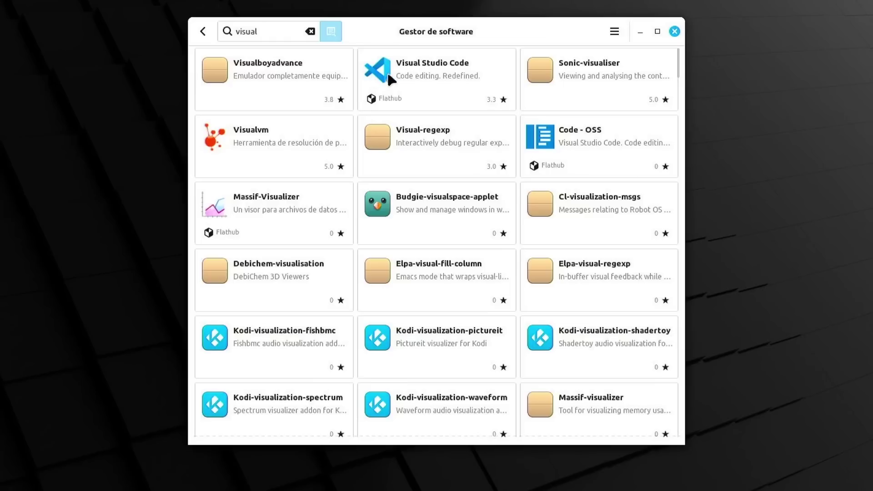
click(426, 77)
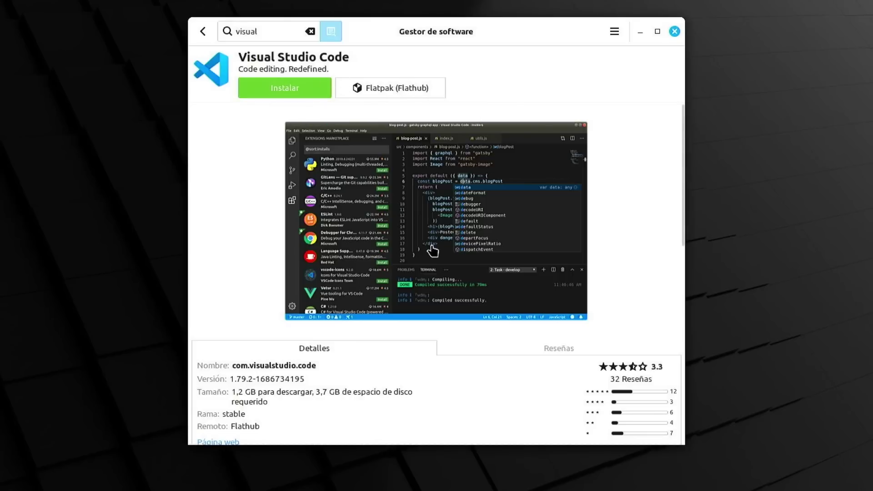
click(203, 31)
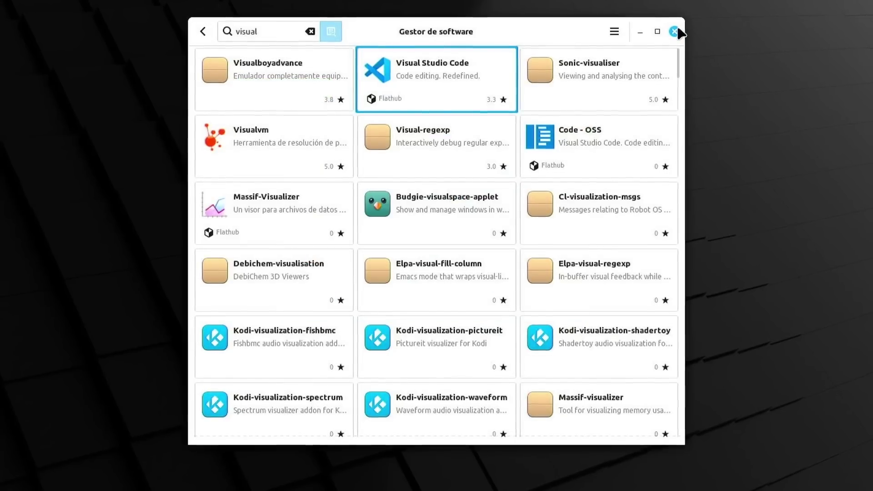
click(675, 32)
click(10, 481)
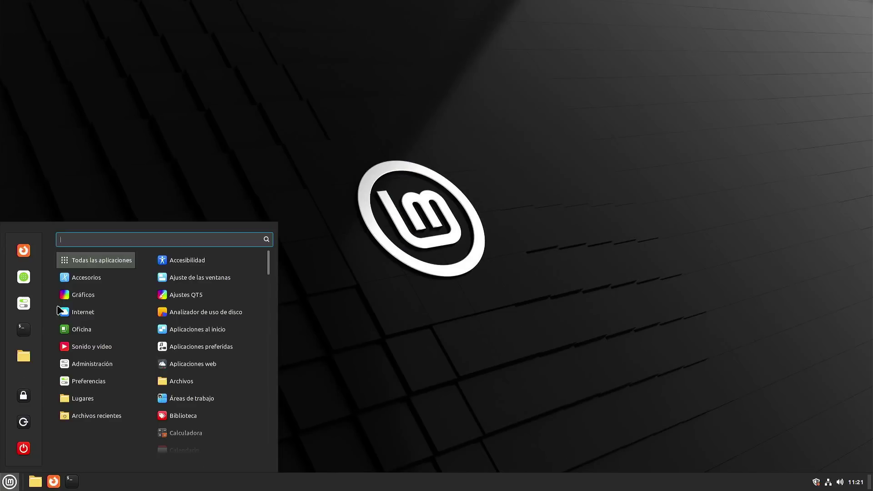
Step: Launch Gestor de paquetes Synaptic from the menu search, authorize it, and bring up its Buscar dialog
text(synal)
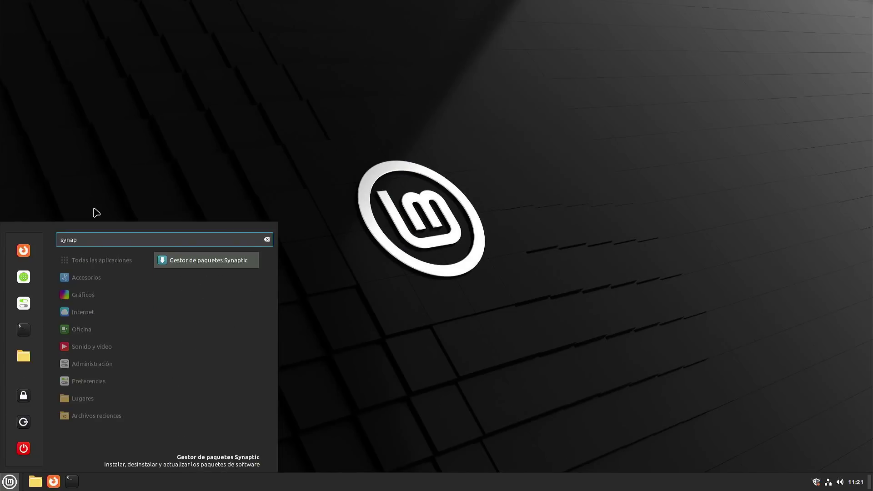
click(249, 261)
key(Escape)
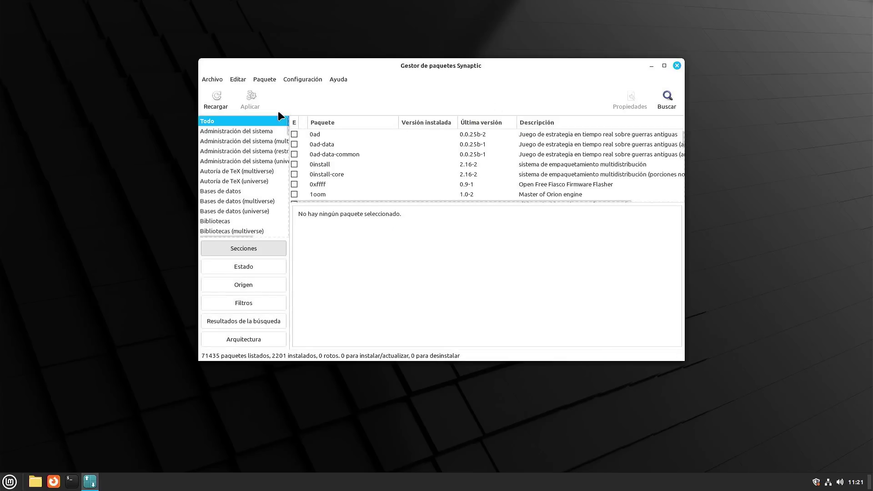
click(664, 96)
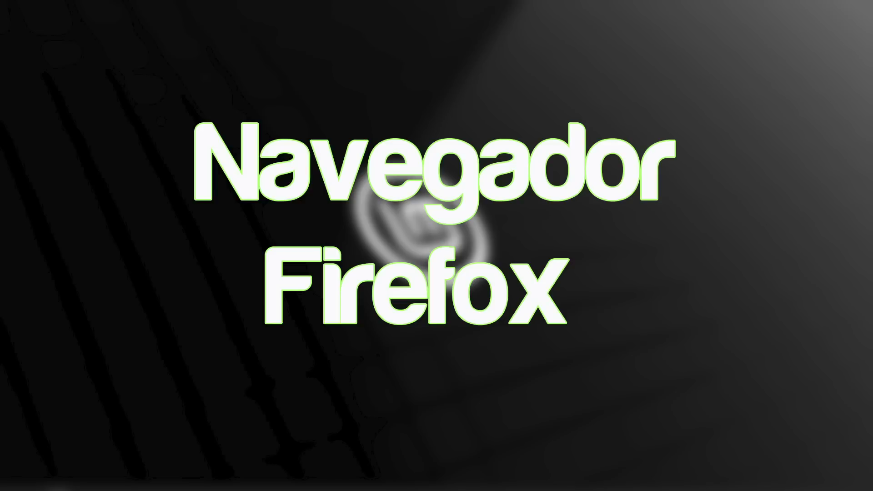
Step: Check Firefox is version 115.0.2 (64-bit), show the YouTube video's statistics, then open a terminal
click(53, 481)
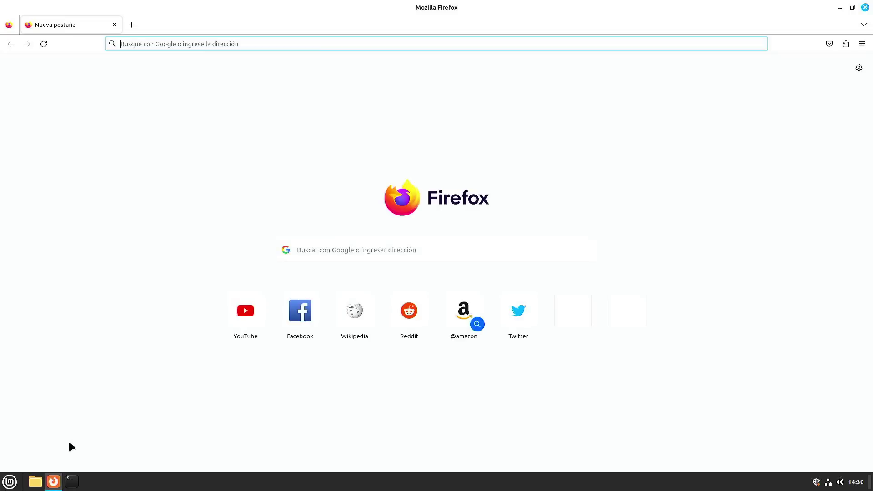
click(862, 44)
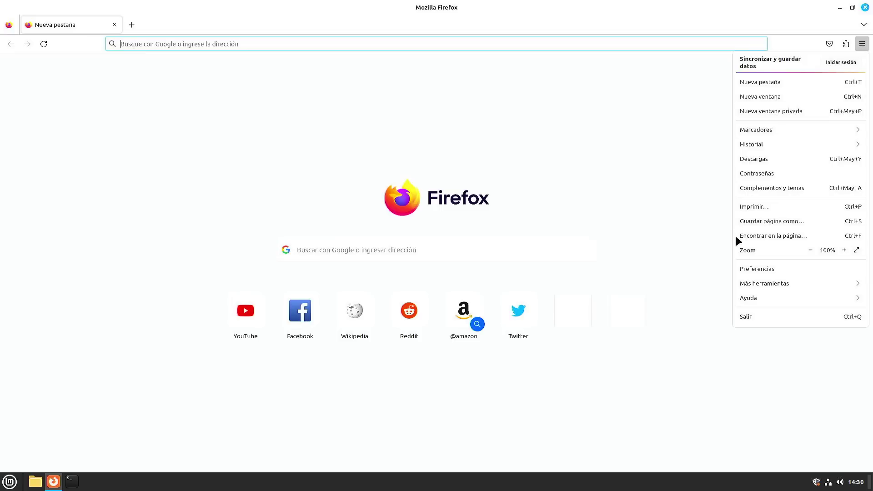
click(745, 300)
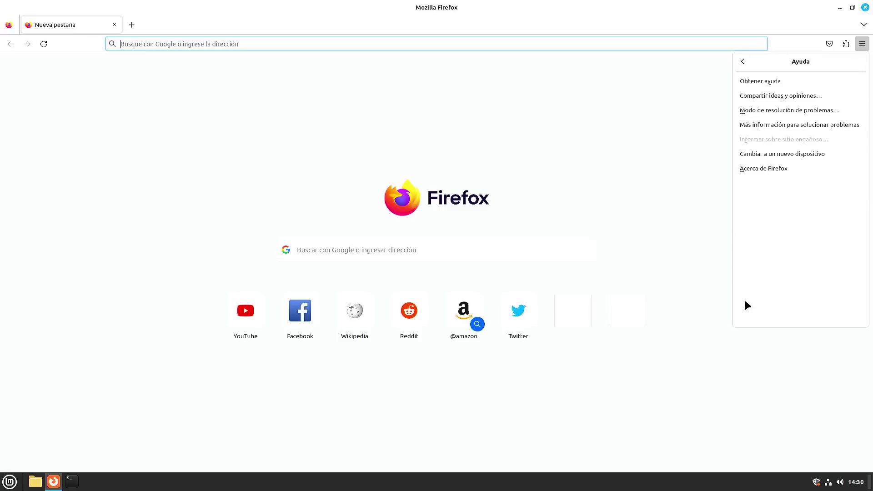
click(769, 168)
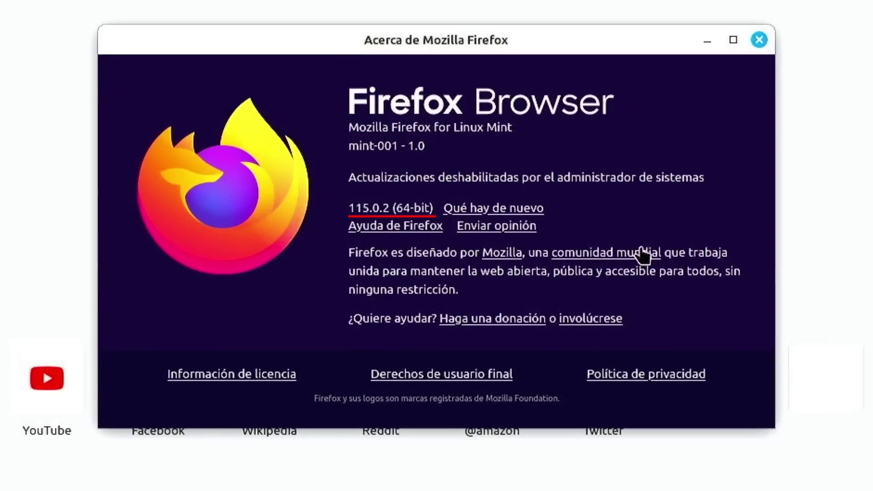
click(760, 40)
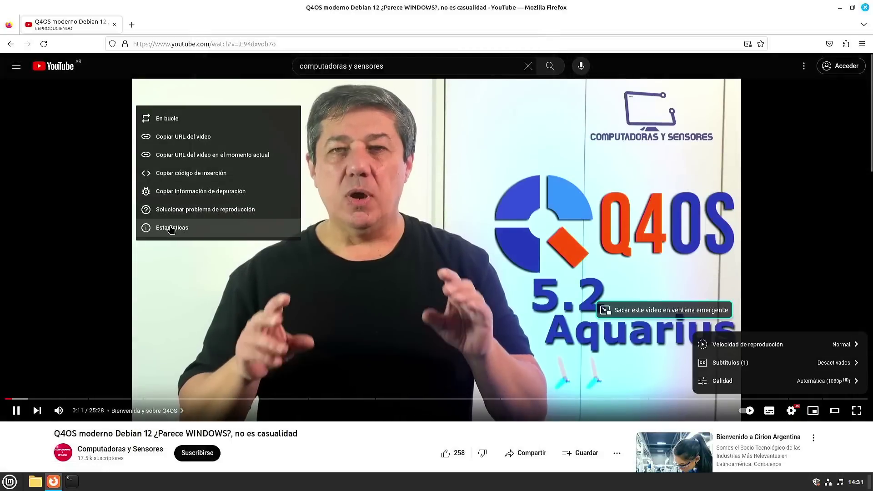
click(172, 227)
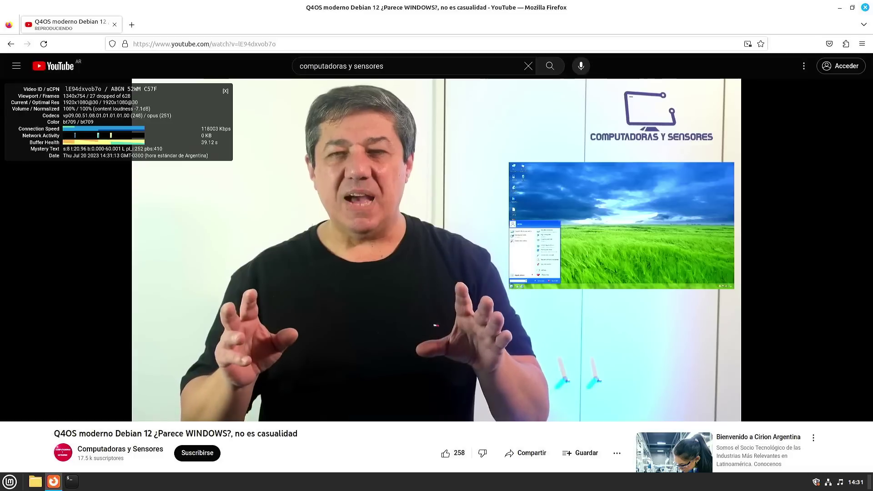
click(71, 481)
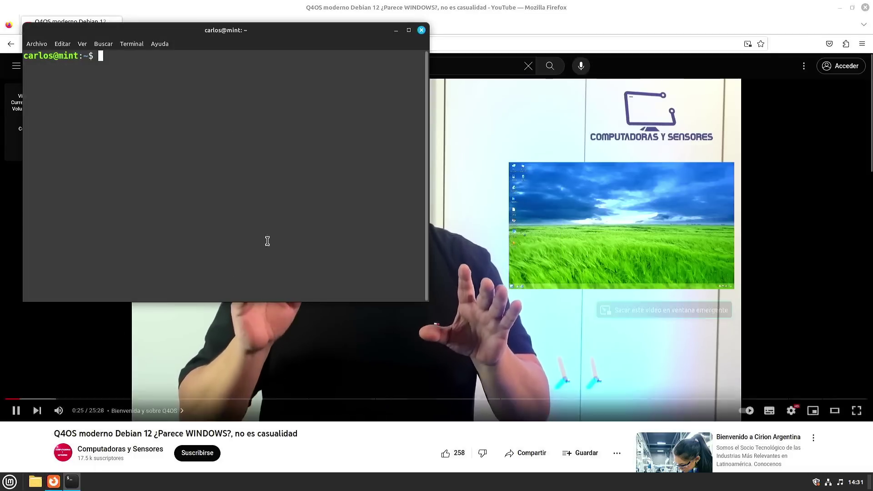
Step: Run htop in the terminal moved to the right, quit it with q, and close Firefox
drag(141, 32, 491, 99)
text(h)
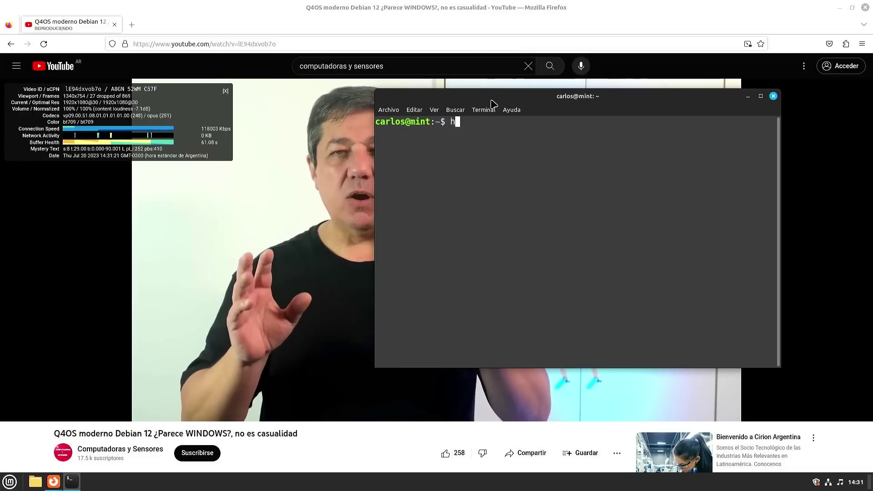
text(top)
key(Return)
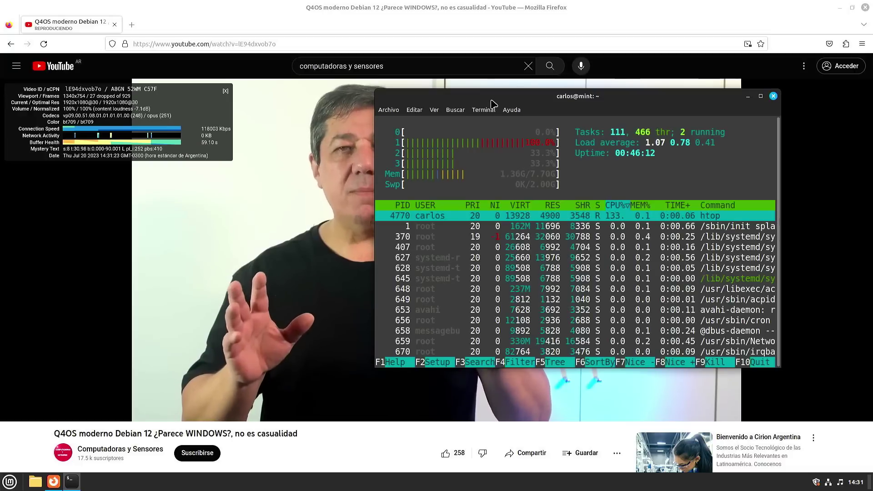
drag(493, 104, 566, 92)
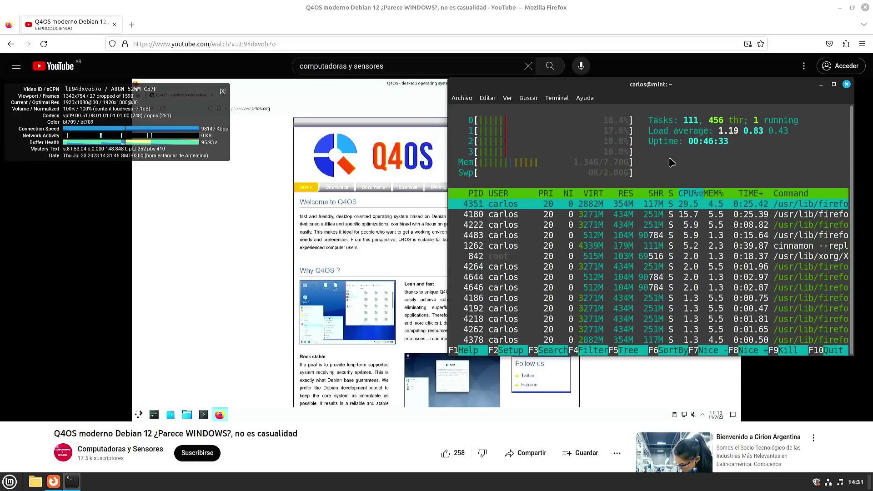
key(q)
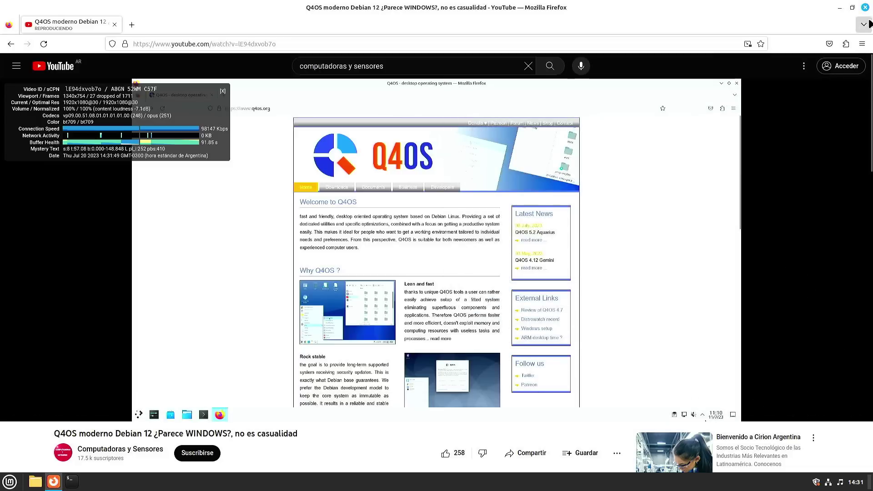
click(866, 8)
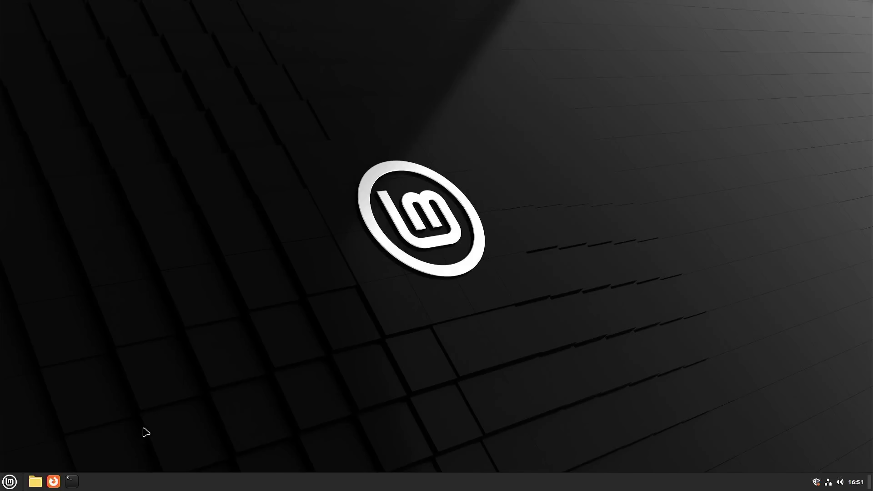
Step: Open System Settings' Backgrounds and browse the Vanessa, Vera and Victoria wallpaper collections
click(7, 481)
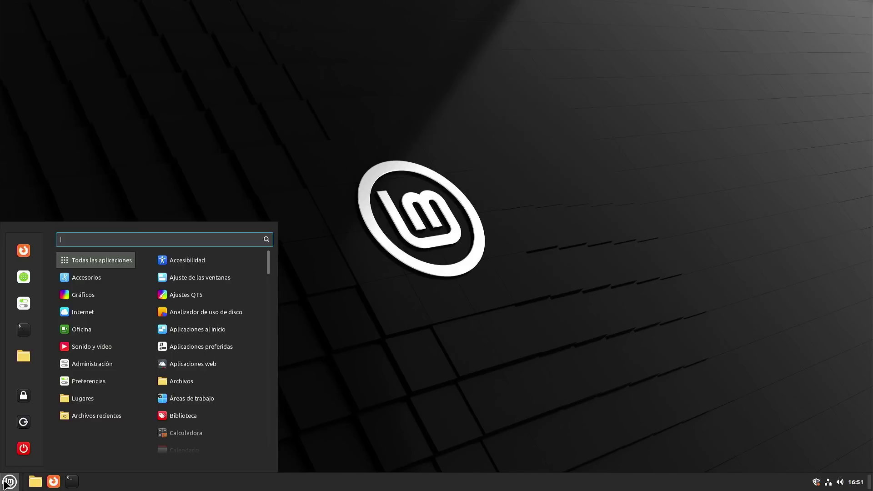
click(24, 303)
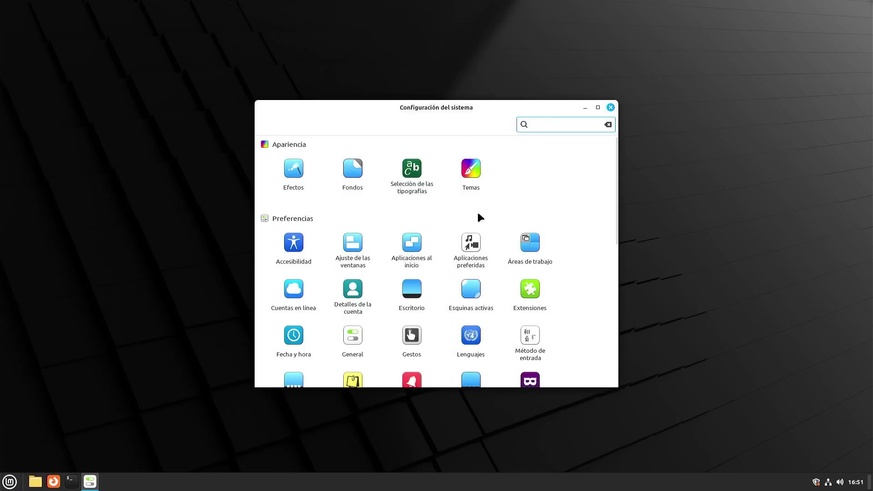
click(358, 171)
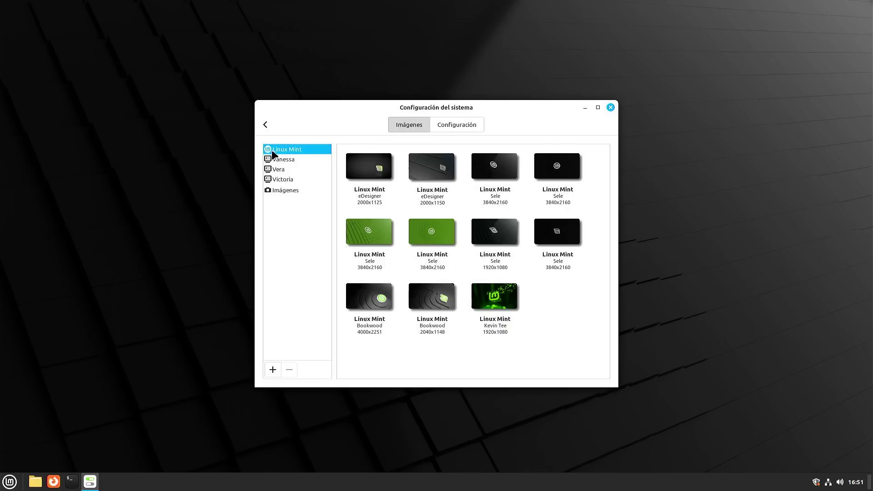
click(285, 160)
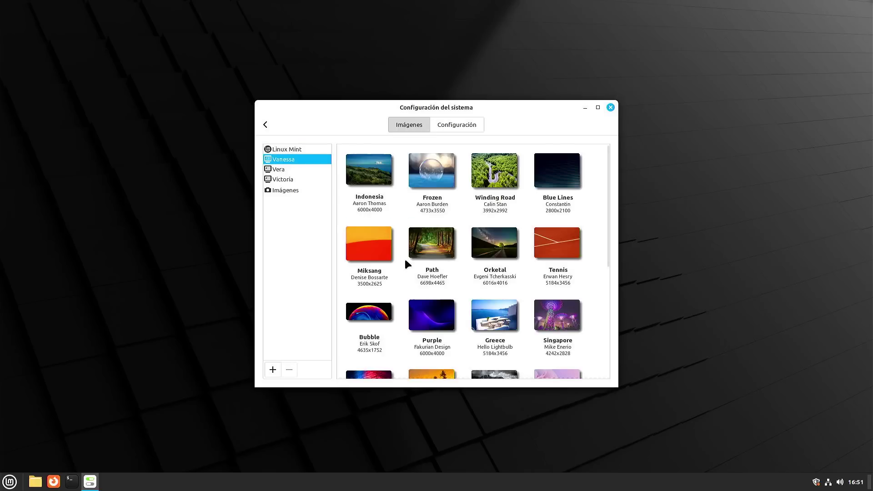
scroll(405, 262, down, 5)
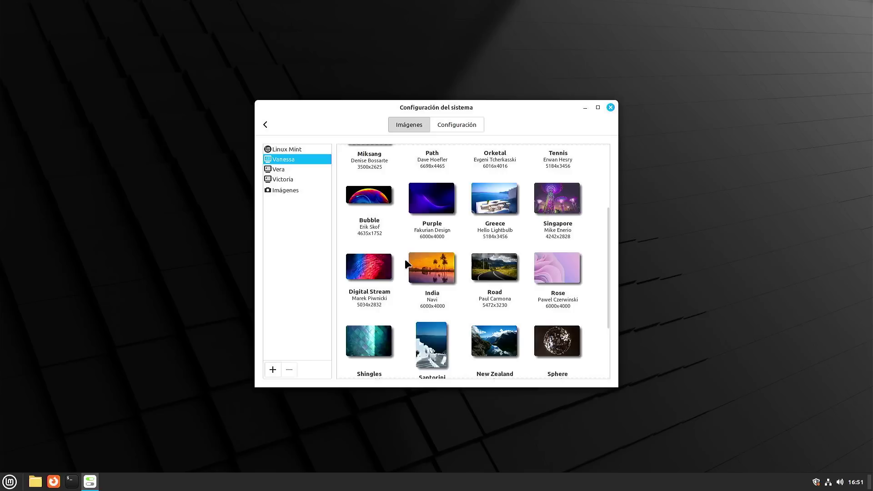
scroll(406, 264, down, 2)
scroll(362, 208, down, 2)
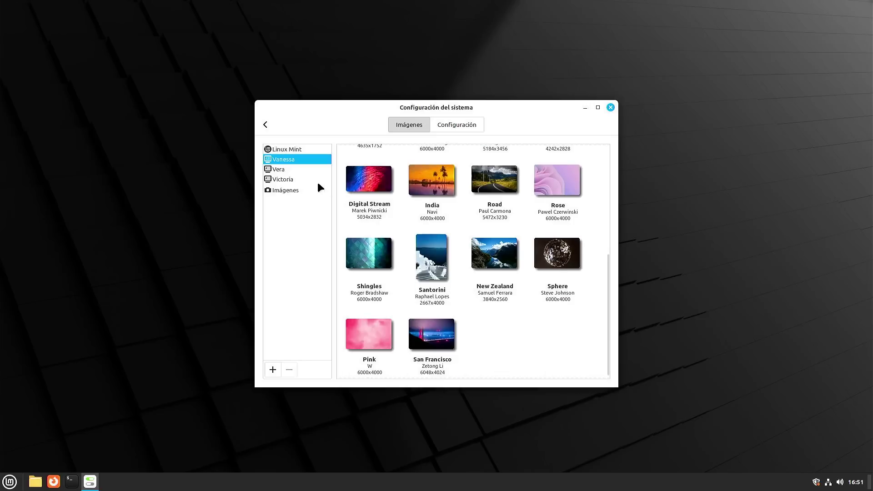
click(276, 171)
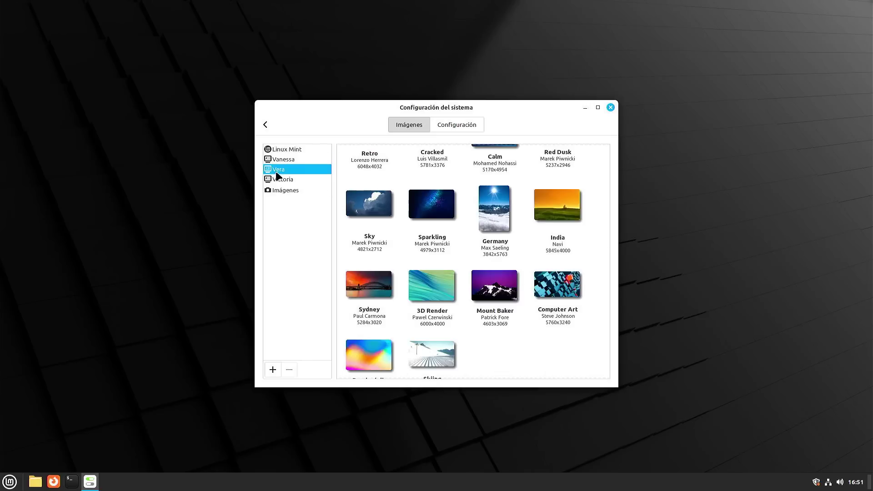
click(281, 177)
scroll(533, 328, up, 5)
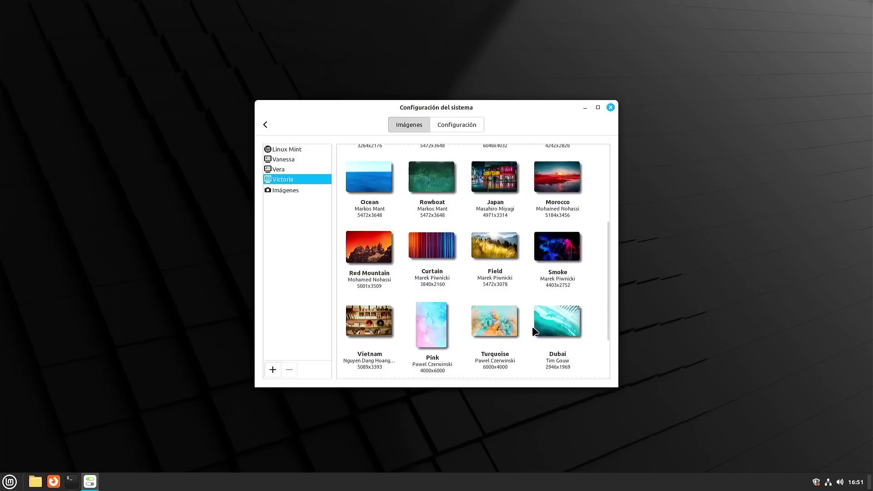
Step: Try the Victoria wallpapers Greece and then Morocco on the desktop
click(546, 182)
drag(518, 111, 502, 80)
scroll(399, 182, down, 1)
click(570, 256)
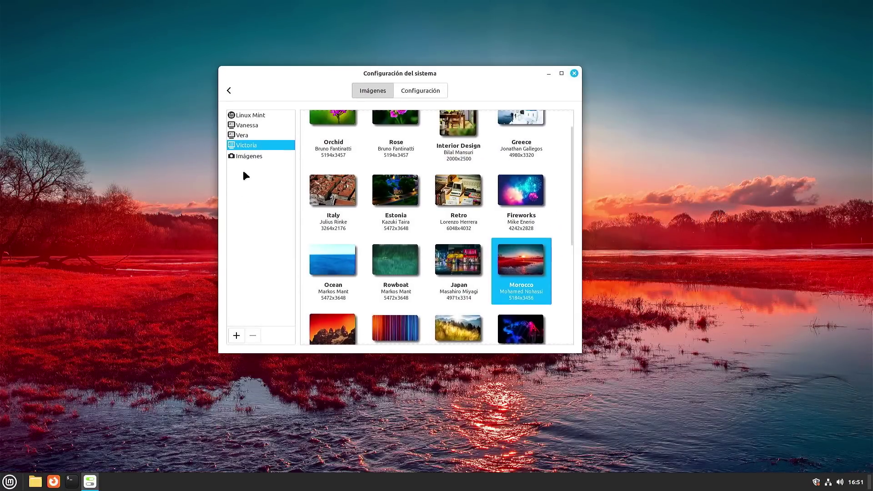
Step: Try the Segovia and Toledo 1 (208).jpg photos from Imágenes as wallpaper
click(249, 156)
click(519, 198)
drag(477, 76, 491, 92)
click(331, 225)
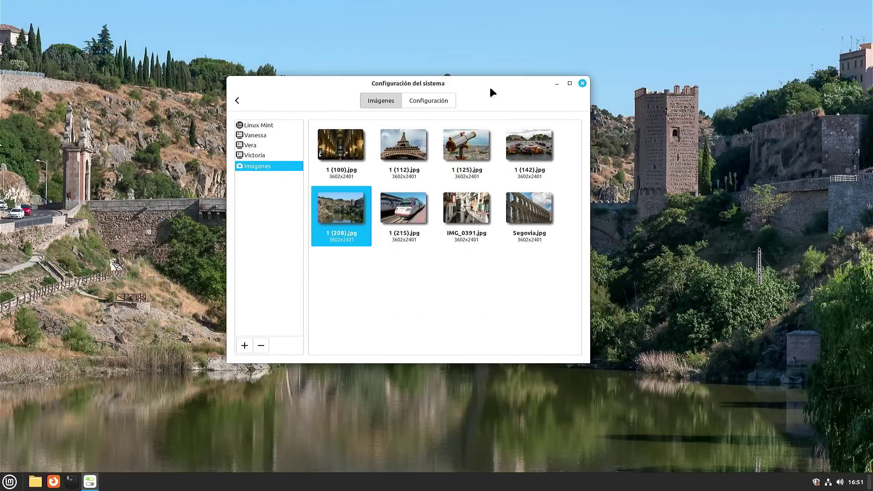
Step: Set the dark Linux Mint 'Sele' 3840x2160 wallpaper and return to the settings overview
click(270, 125)
click(469, 148)
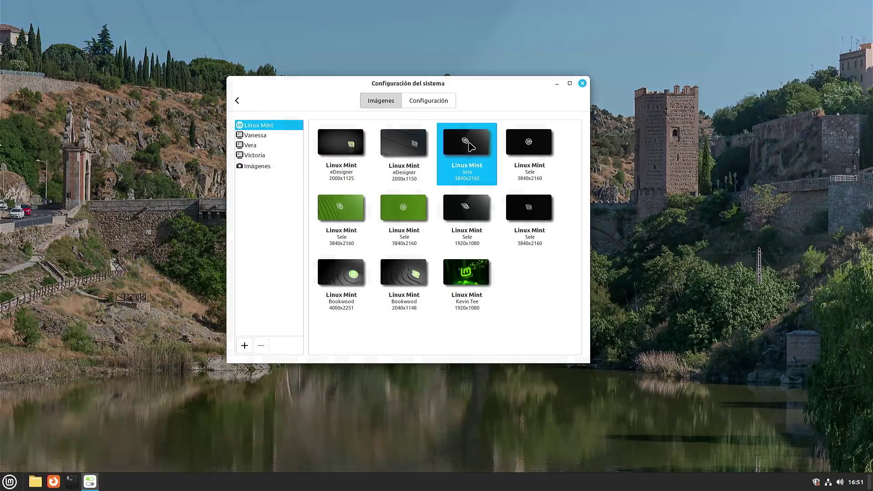
drag(493, 95, 518, 86)
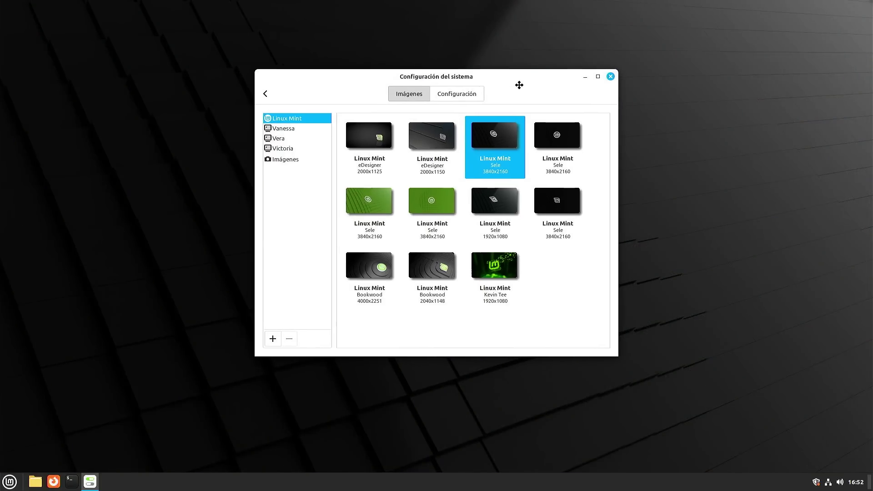
click(266, 95)
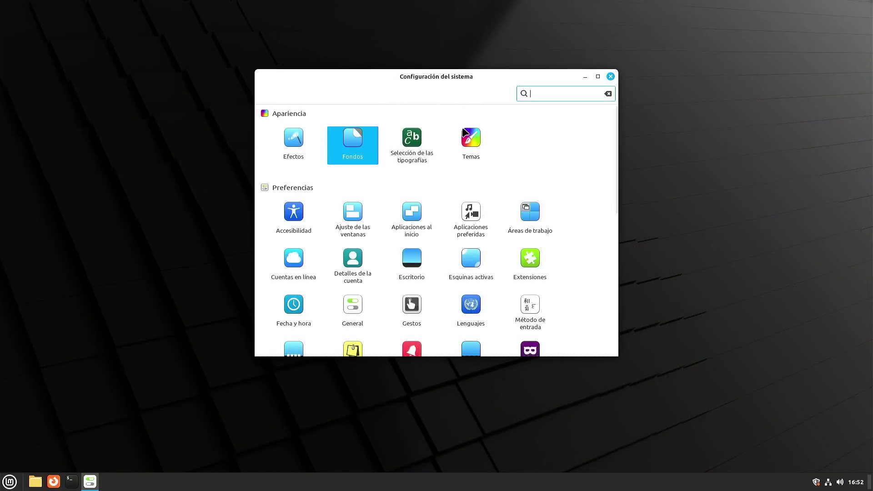
Step: Open Themes with the home folder alongside, try Claro and Oscuro, settling on the dark appearance
click(472, 137)
drag(358, 83, 549, 68)
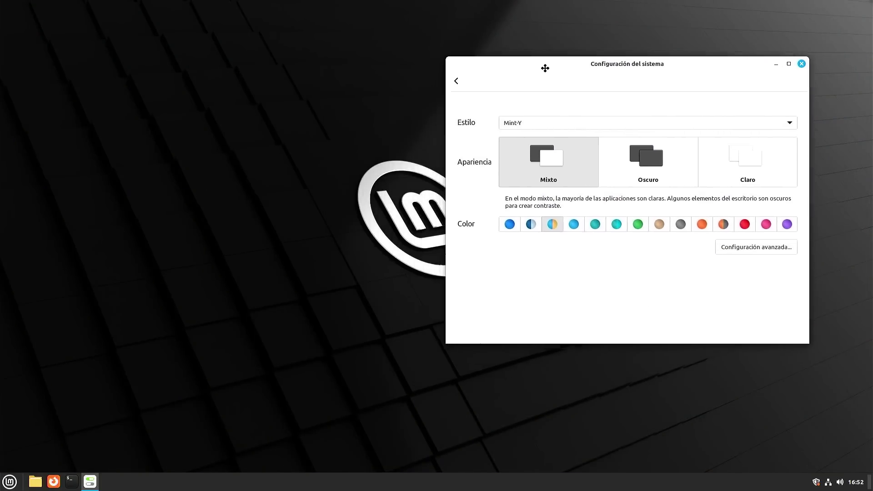
click(36, 481)
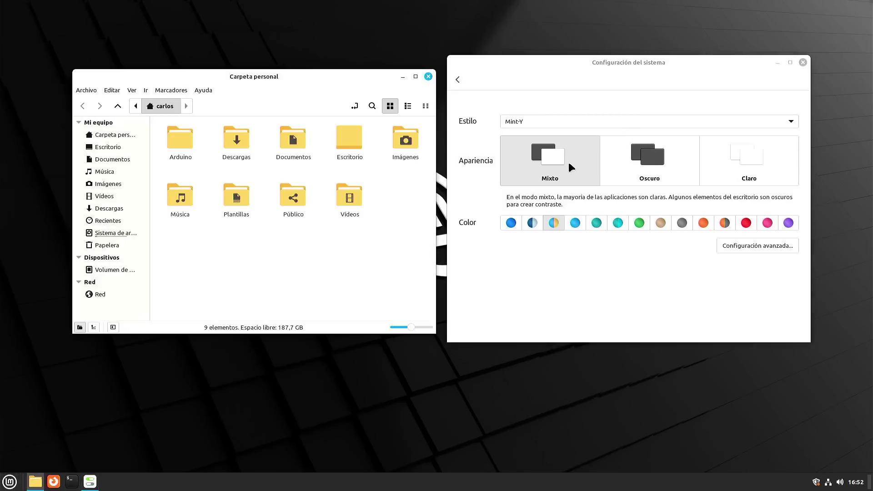
click(637, 158)
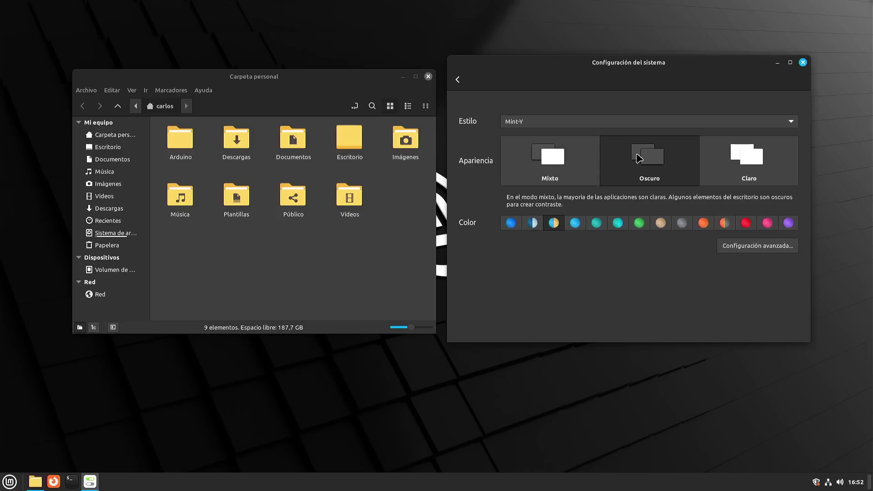
click(740, 157)
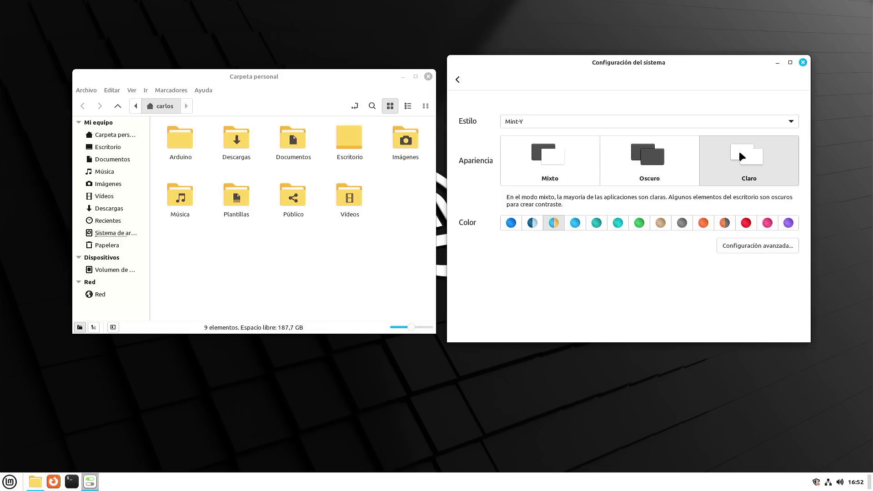
click(664, 159)
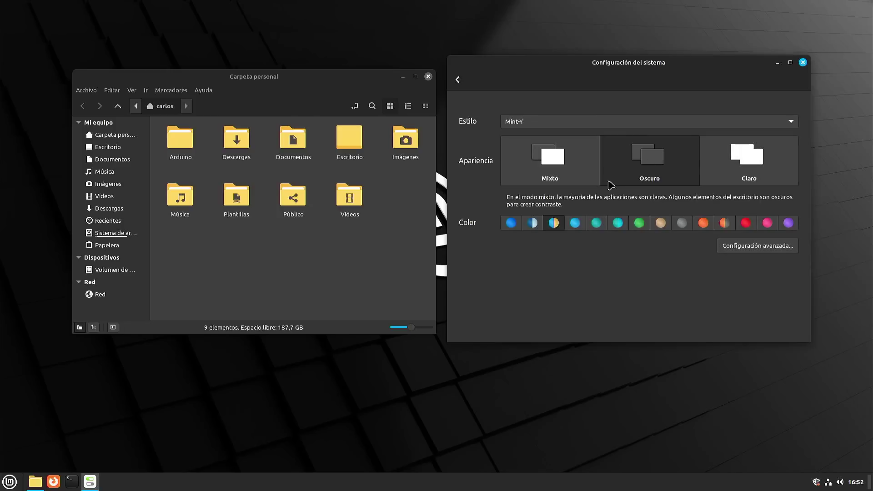
Step: Try blue, purple, pink, sand and red accent colours, finally keeping yellow
click(510, 222)
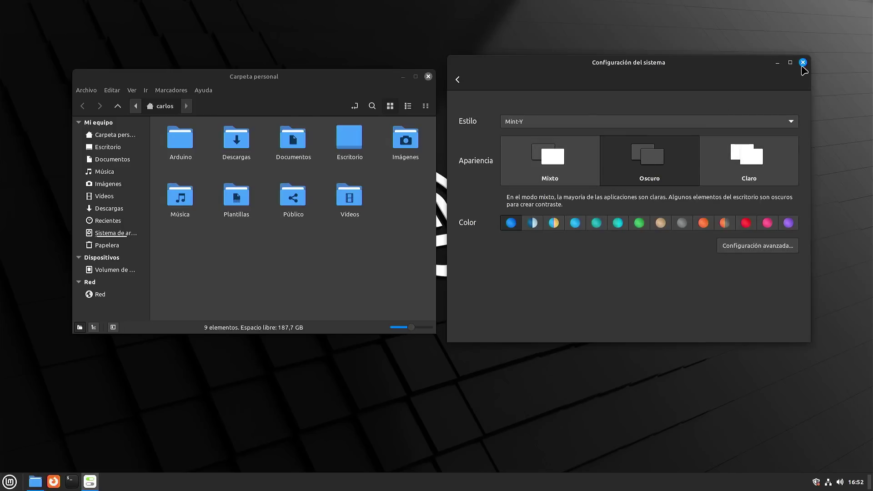
click(788, 223)
click(767, 223)
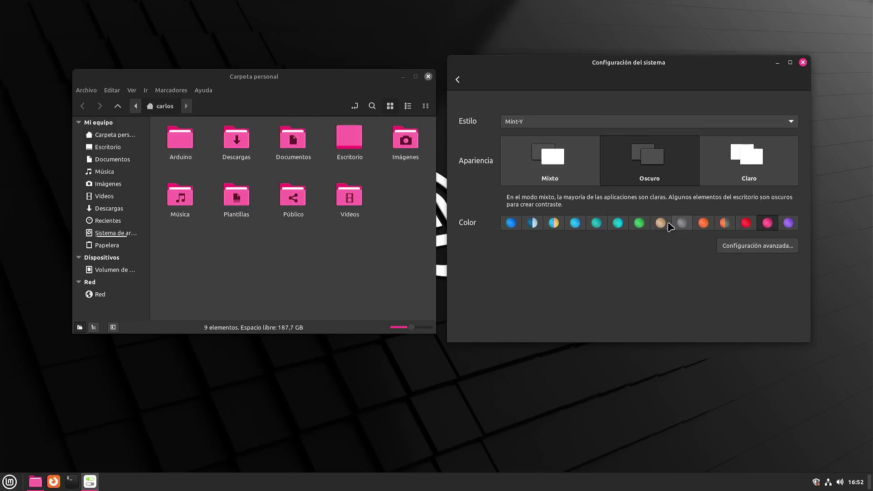
click(660, 223)
click(532, 223)
click(554, 223)
click(724, 223)
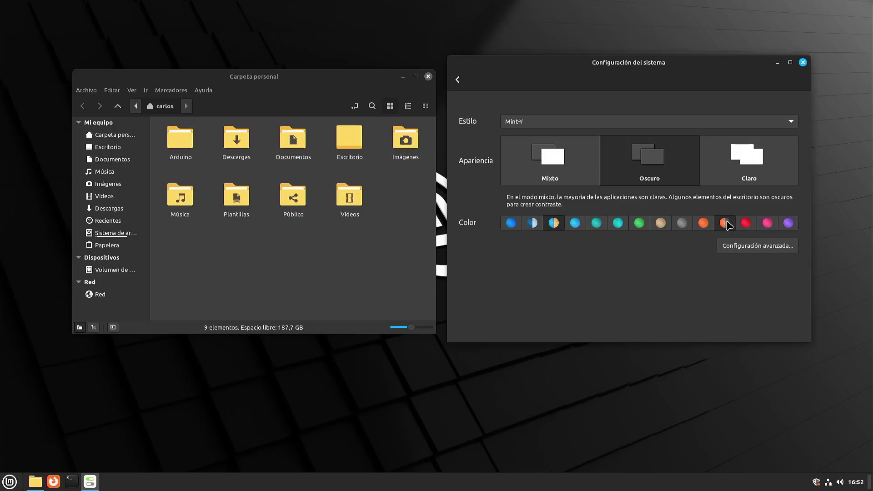
click(554, 222)
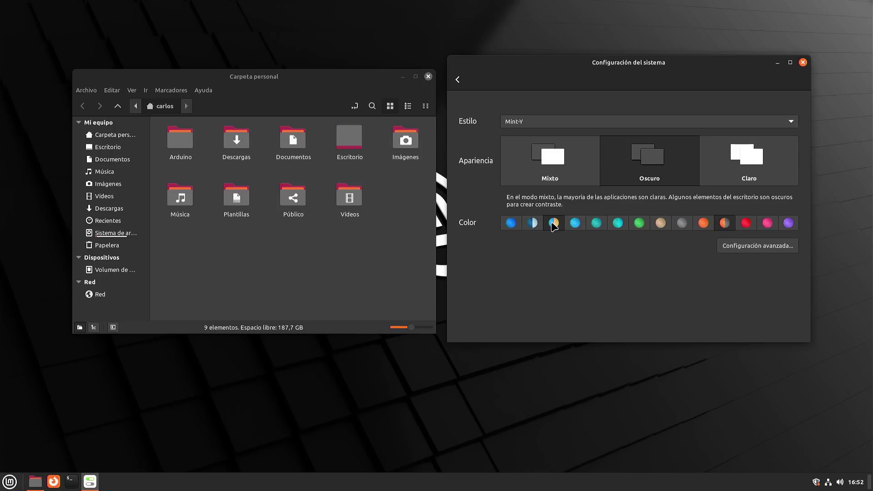
click(457, 80)
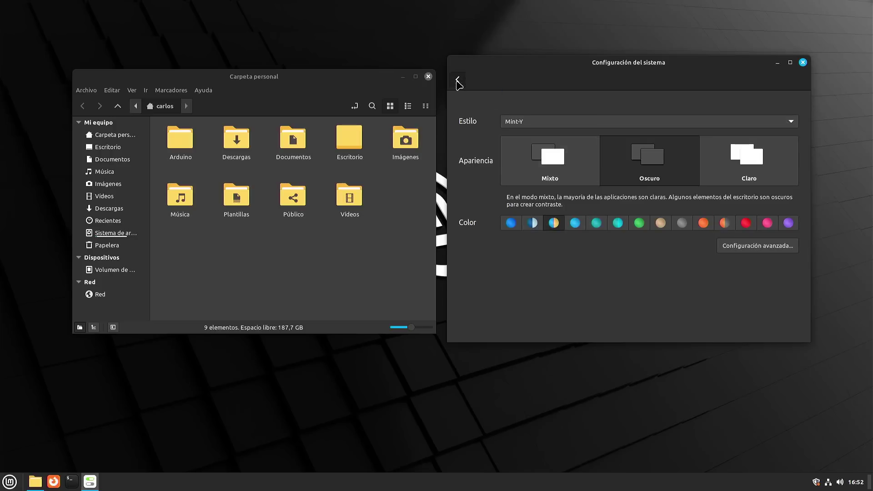
click(484, 130)
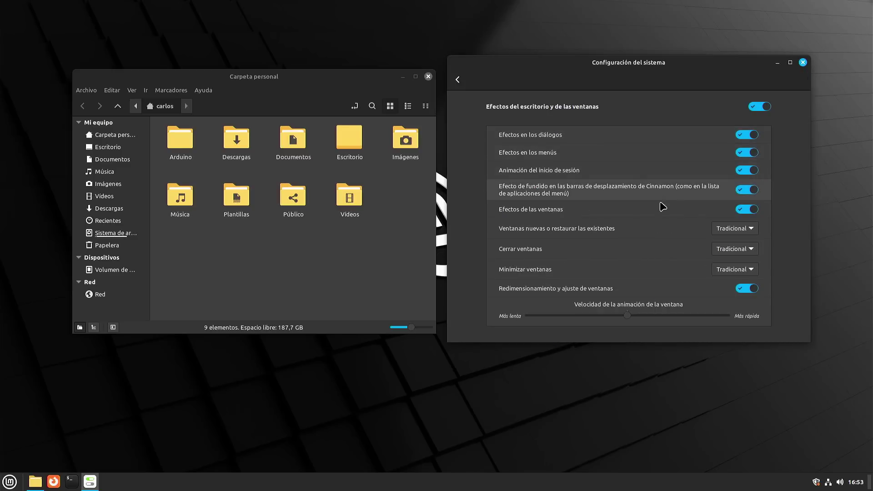
Step: Demonstrate snapping the settings and file manager windows to top, bottom and left screen halves
drag(534, 74, 382, 1)
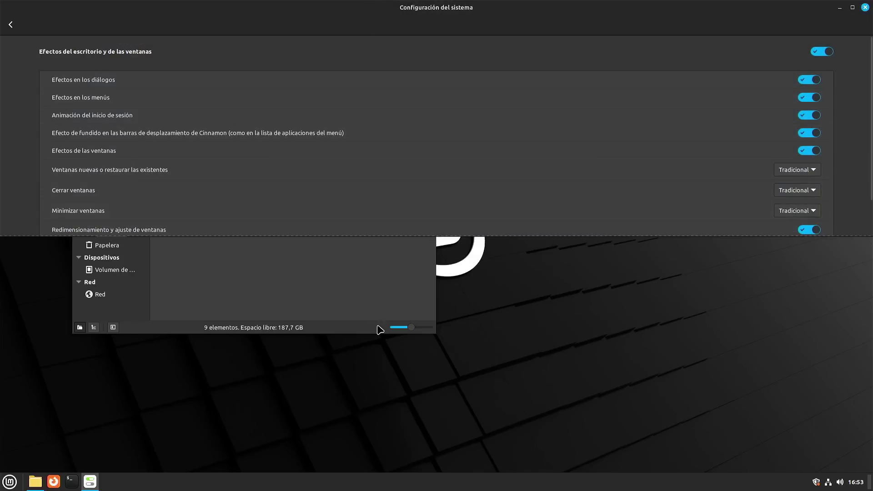
click(380, 287)
drag(342, 76, 374, 489)
drag(506, 9, 627, 89)
drag(336, 244, 1, 91)
drag(505, 94, 872, 136)
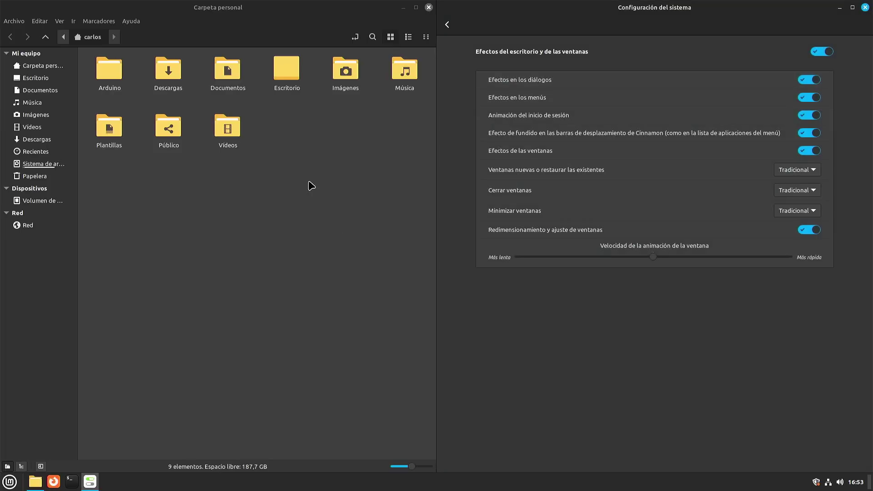
drag(525, 19, 521, 88)
drag(318, 8, 308, 100)
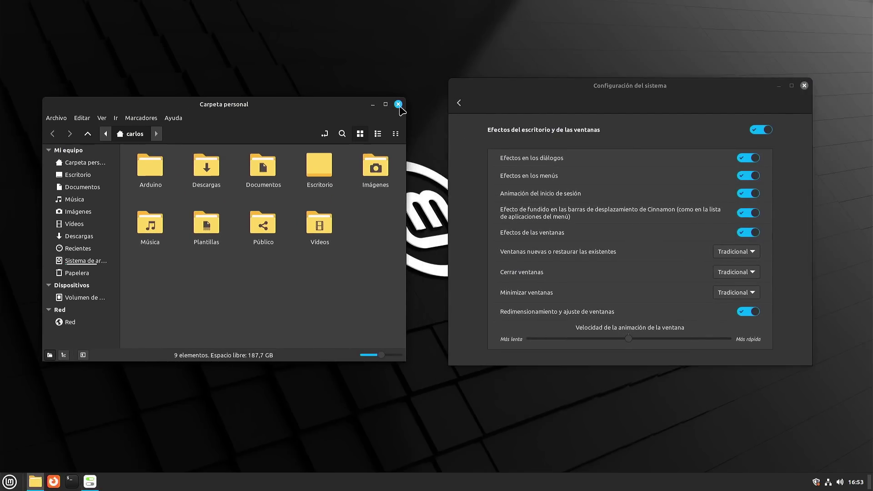
Step: Close the file manager, return to the settings overview, and close System Settings
click(398, 104)
click(459, 103)
drag(544, 90, 316, 44)
scroll(344, 153, down, 1)
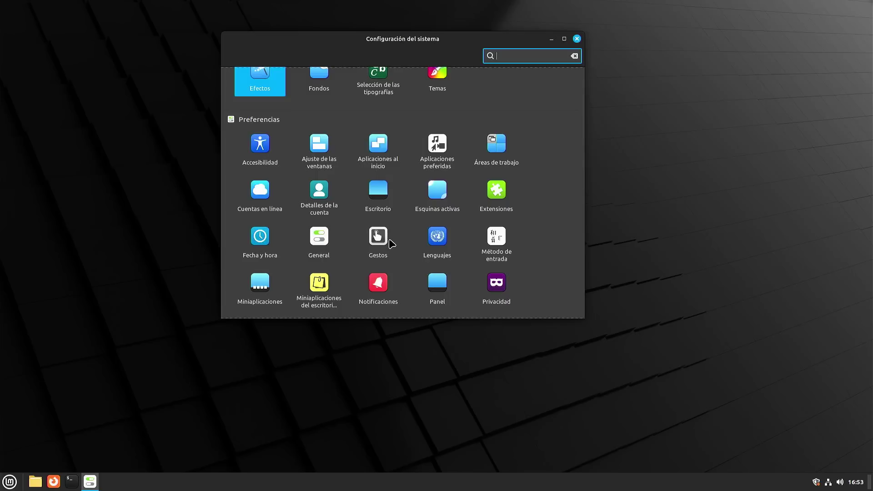
click(576, 38)
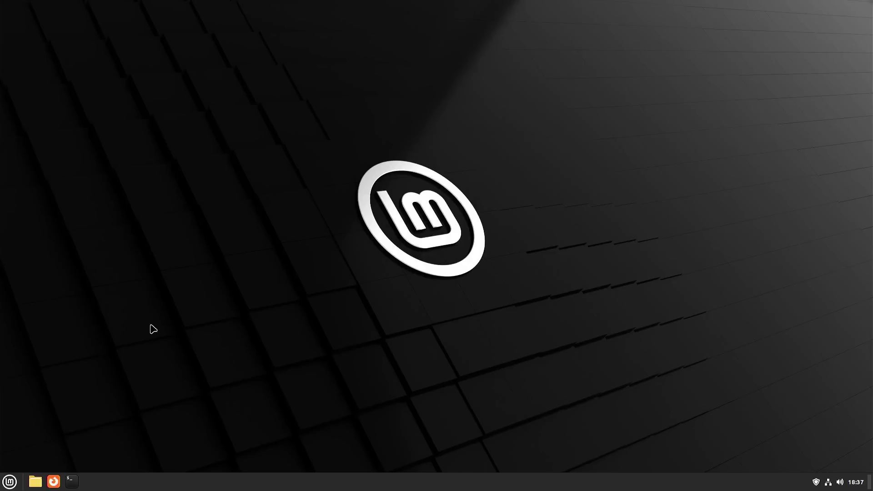
Step: Open a centred terminal window and run neofetch to show Linux Mint 21.2 and Cinnamon 5.8.4
click(72, 481)
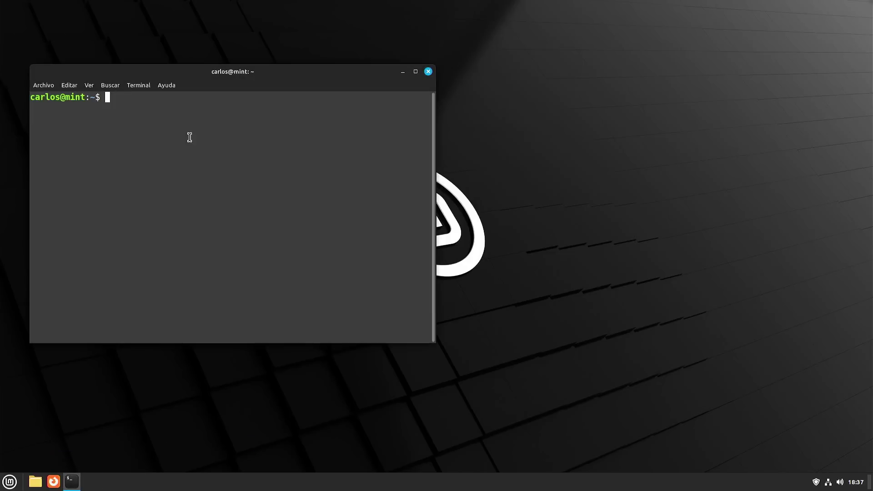
drag(173, 76, 327, 108)
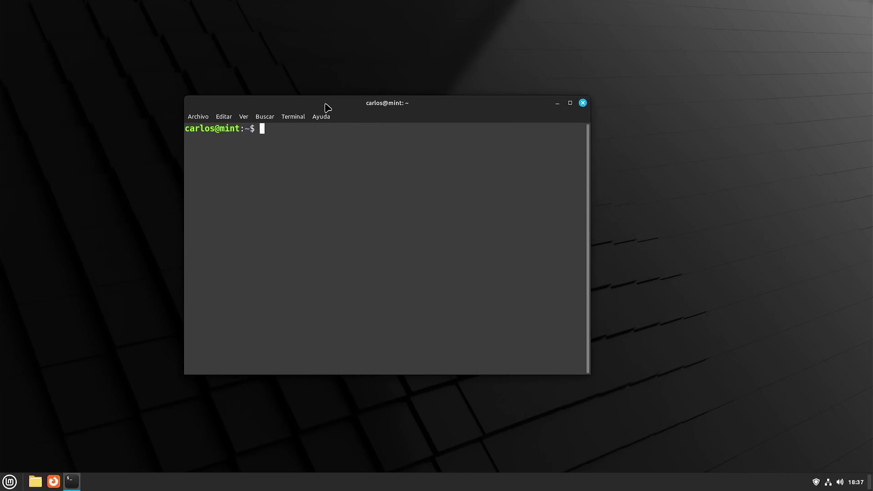
text(neofetch)
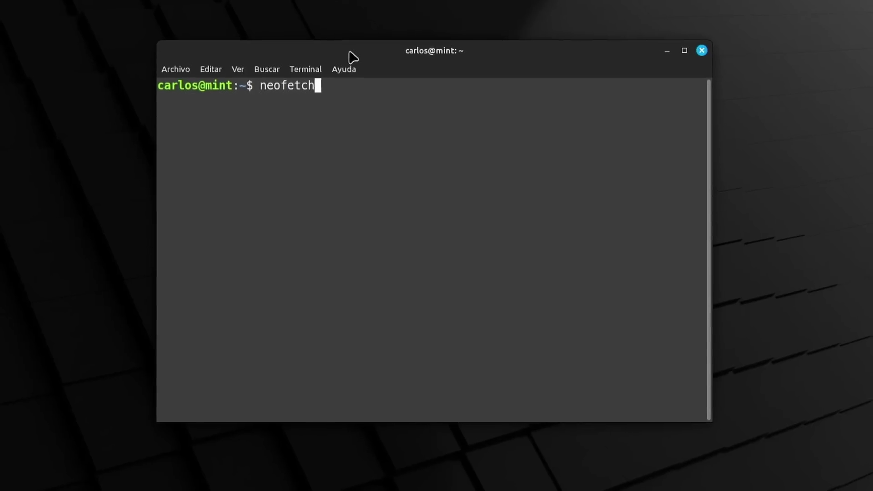
key(Return)
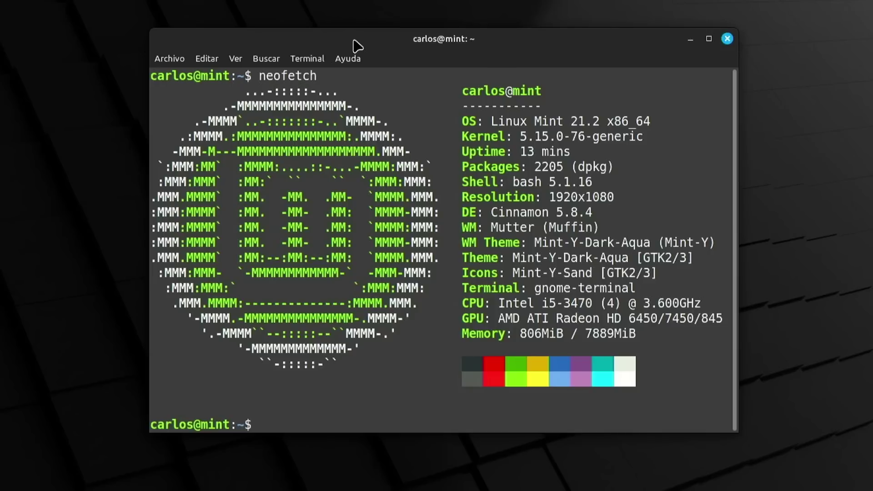
Step: Clear the terminal and run sudo add-apt-repository ppa:cappelikan/ppa
text(clear)
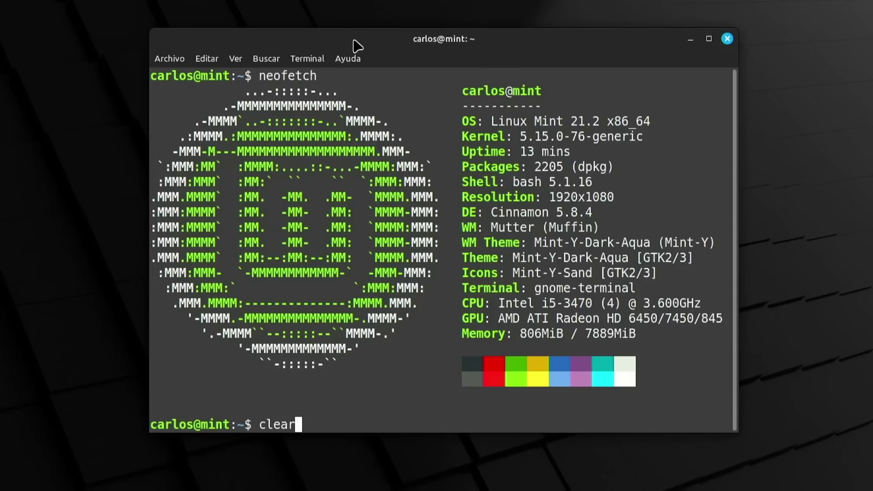
key(Return)
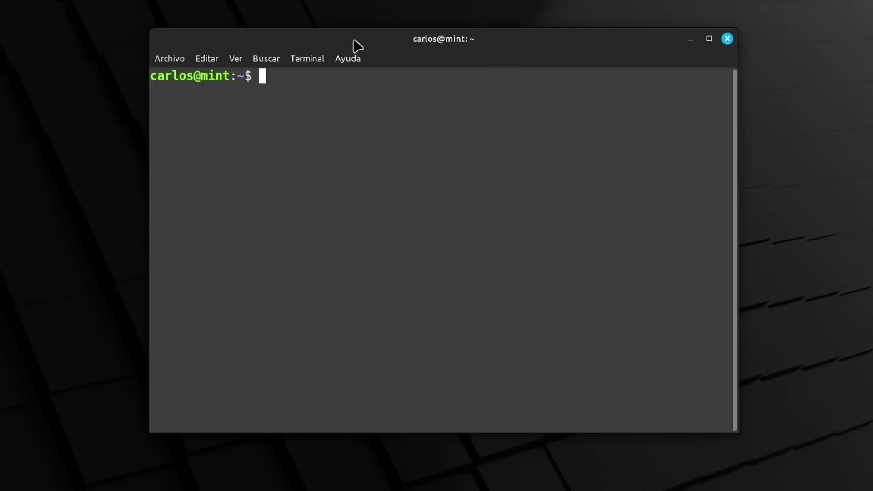
text(sudo add)
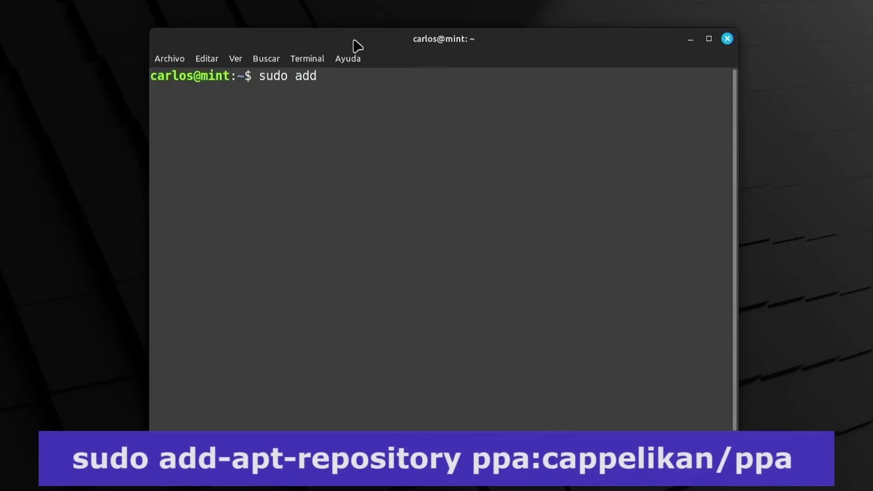
text(-apt-repository)
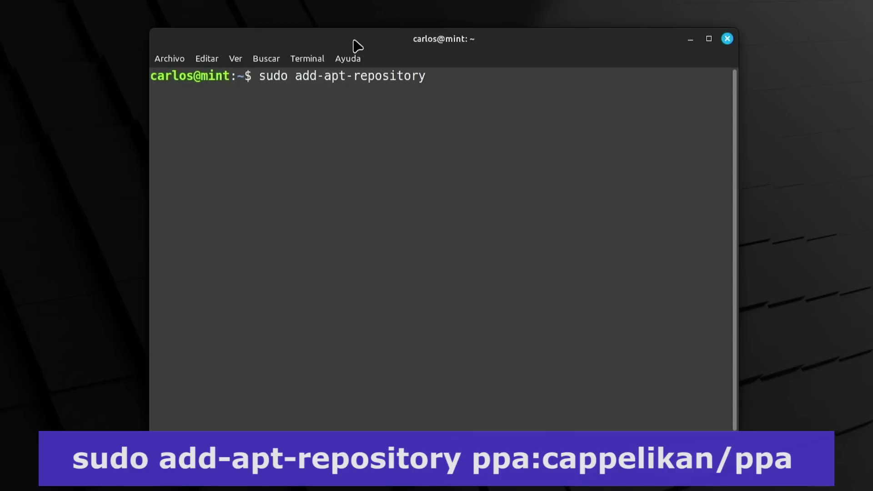
text( ppa:cappeli)
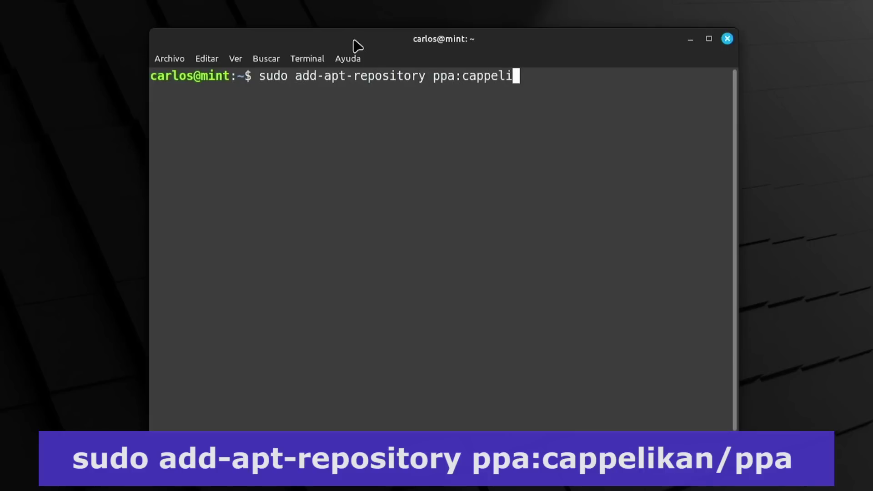
text(kan/ppa)
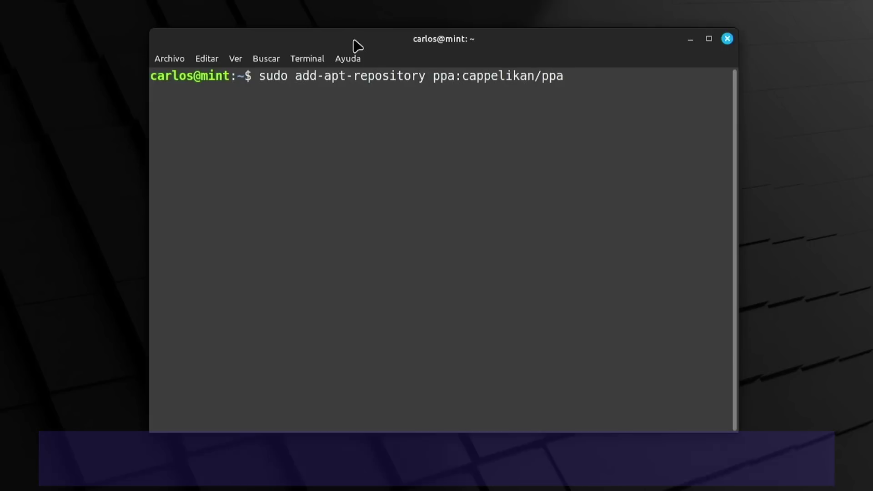
key(Return)
Step: Authorise with the administrator password, confirm adding the PPA, and enter sudo apt update
text(*********)
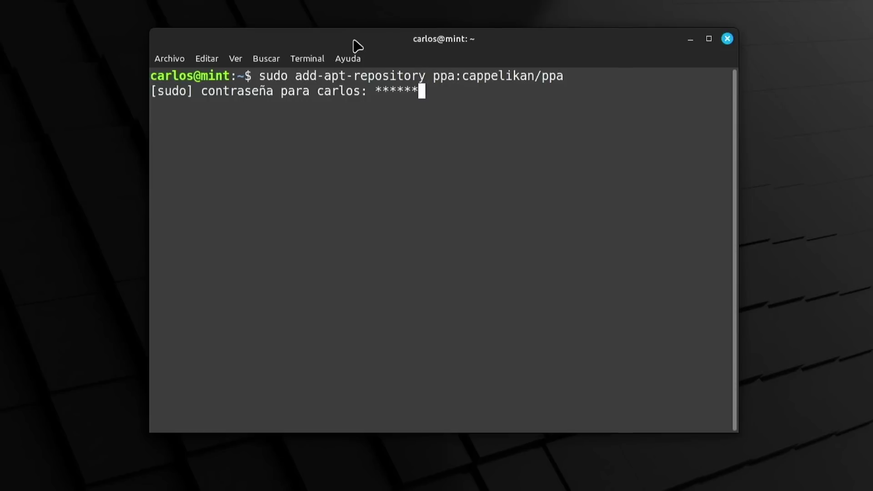
key(Return)
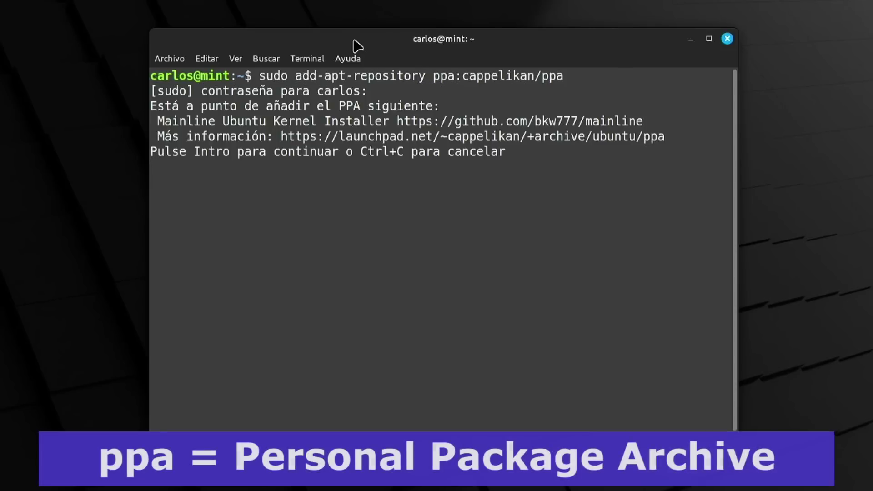
key(Return)
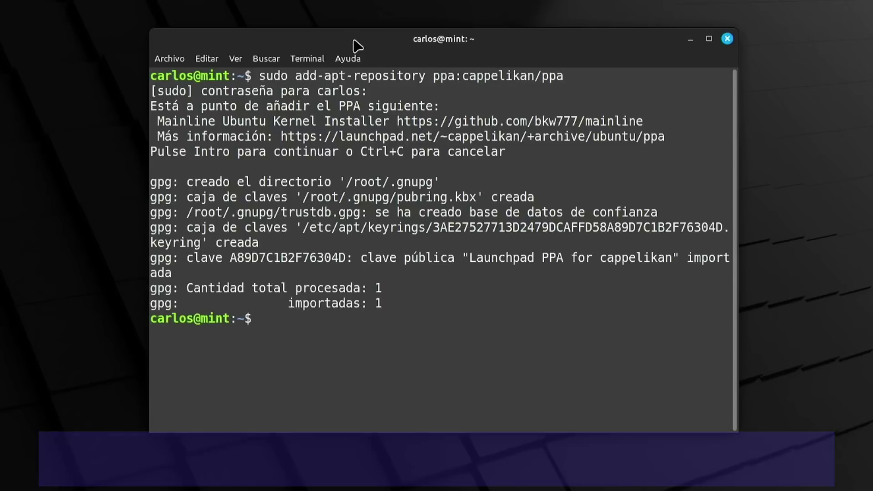
text(sudo apt update)
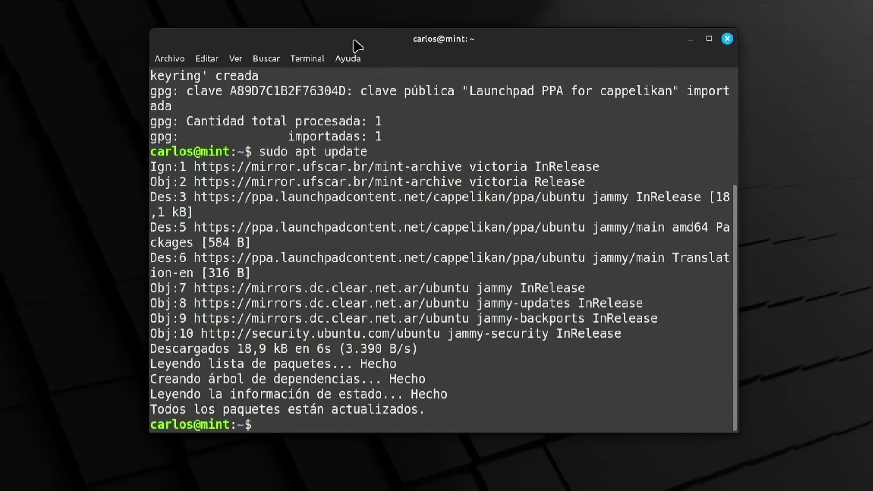
Step: Clear the screen, install mainline with aria2 and libaria2-0 via sudo apt install, then close the terminal
text(clear)
key(Return)
text(sudo apt install mainline)
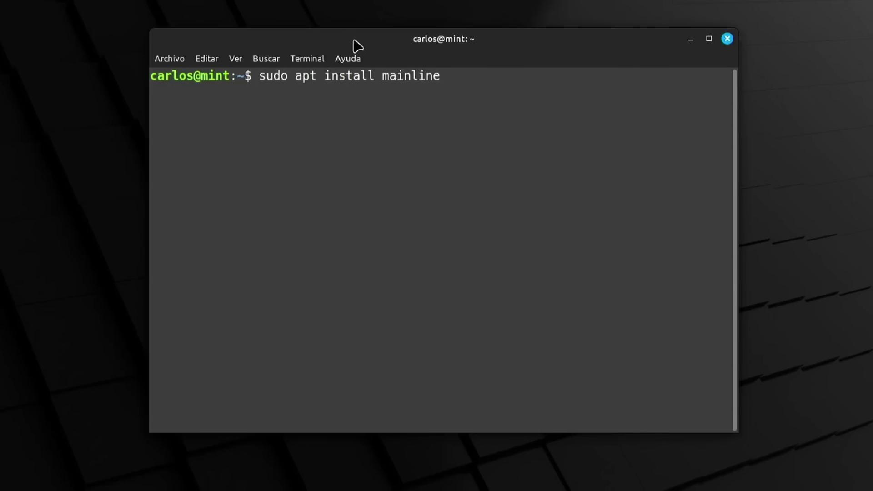
key(Return)
text(s)
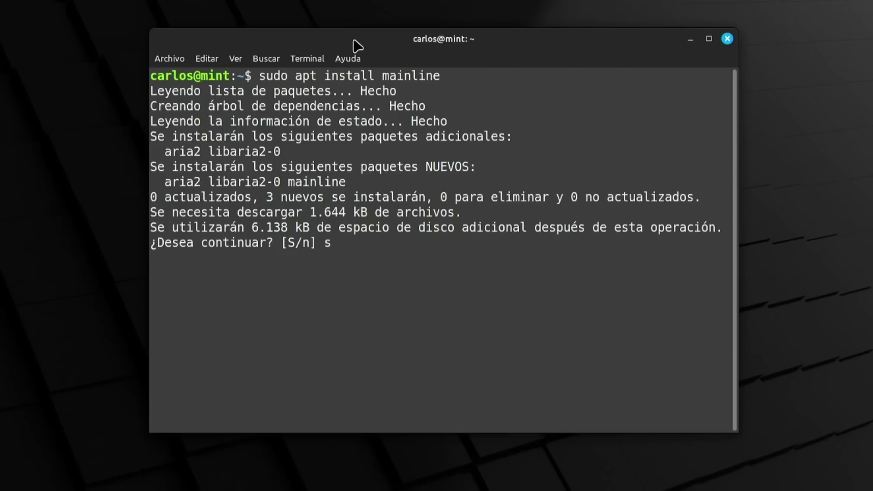
key(Return)
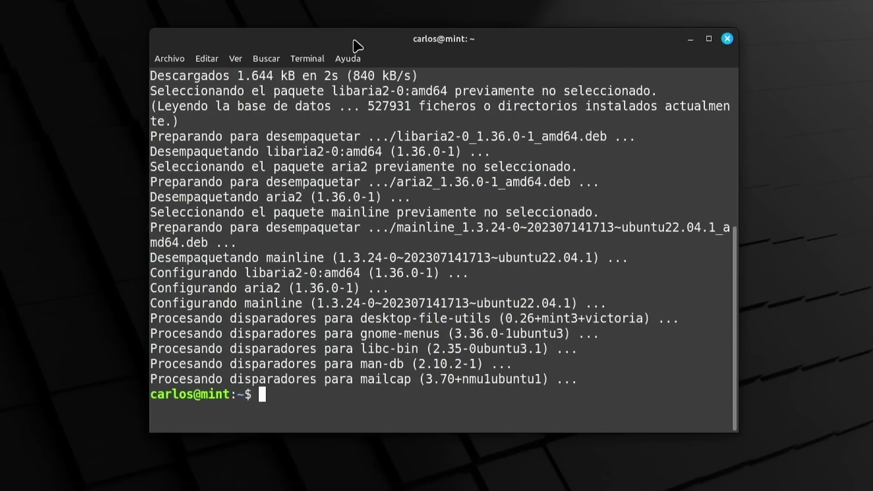
click(727, 38)
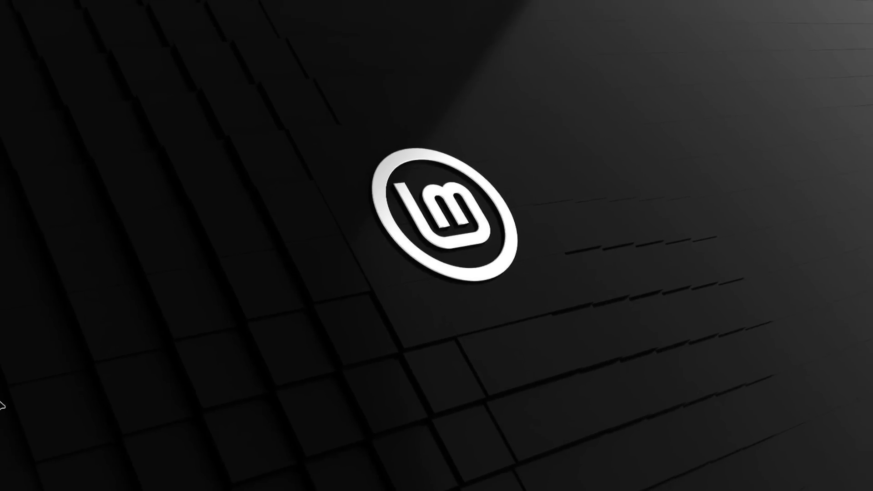
Step: Launch Mainline Kernels from the menu by searching 'mail' and centre its window
click(9, 482)
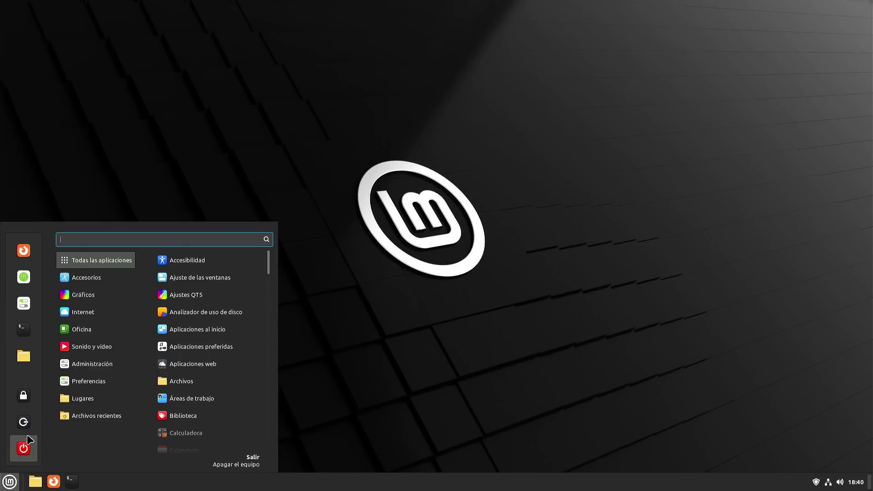
text(mail)
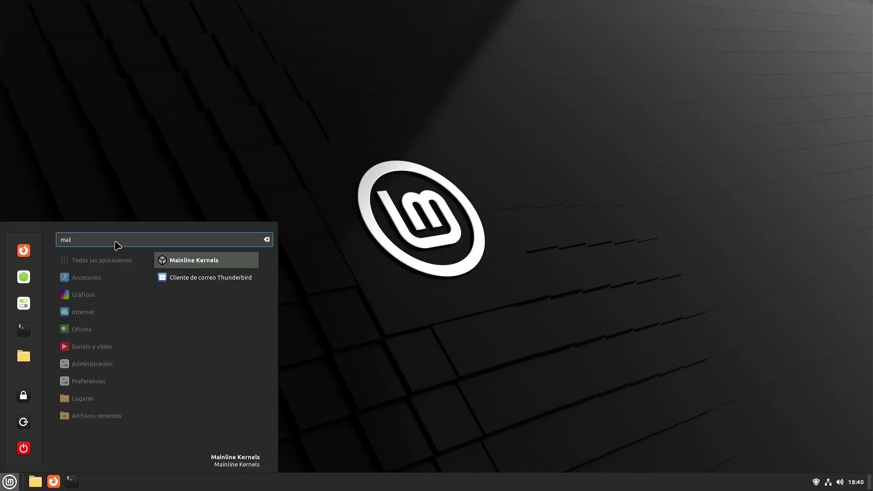
click(192, 261)
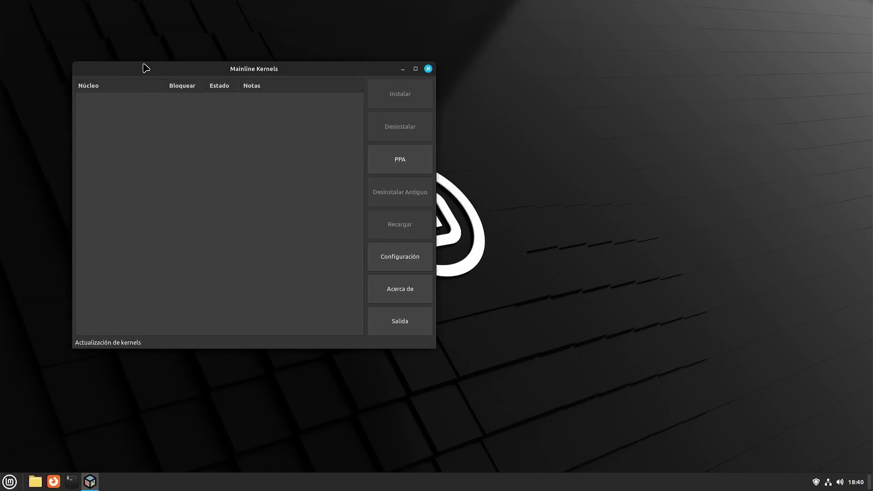
drag(143, 73, 326, 82)
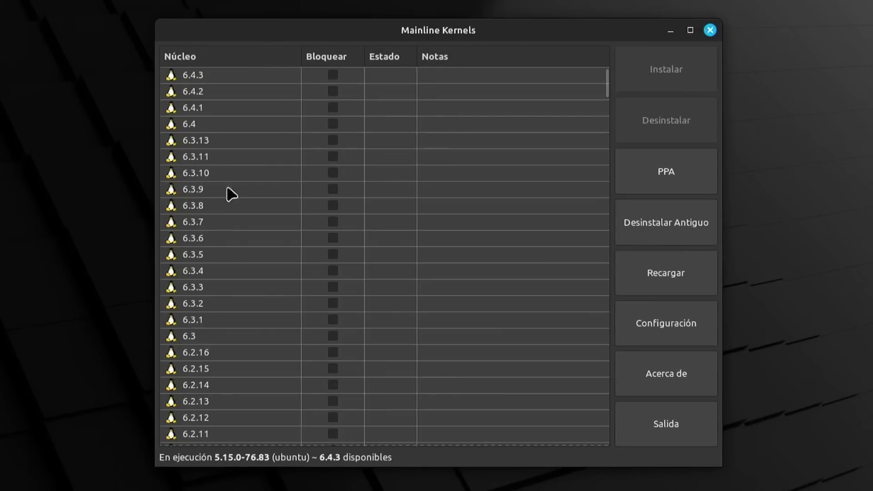
Step: Scroll the Núcleo list down and back up until kernel 6.4.3 shows at the top
scroll(517, 278, down, 3)
scroll(517, 279, down, 20)
scroll(518, 279, down, 20)
scroll(518, 278, down, 20)
scroll(516, 273, down, 15)
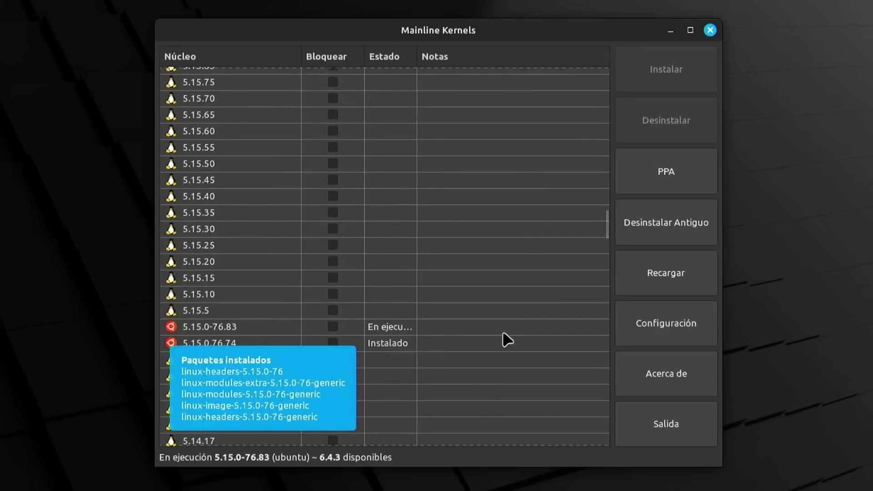
scroll(509, 327, up, 5)
scroll(513, 319, up, 20)
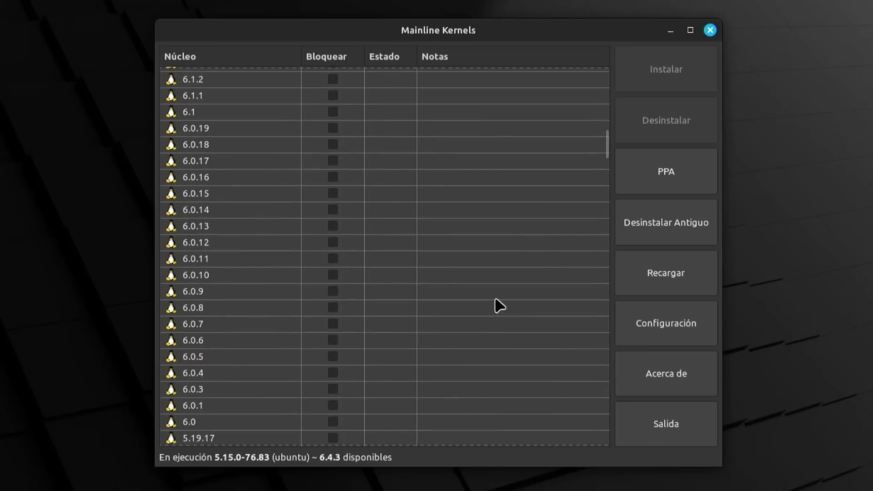
scroll(498, 306, up, 20)
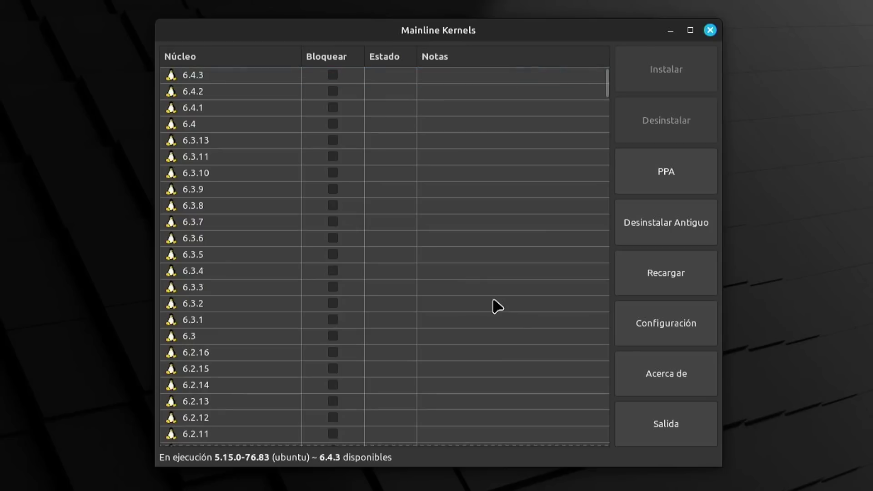
Step: Install kernel 6.4.3 with the administrator password, then close the log and Mainline Kernels
click(214, 76)
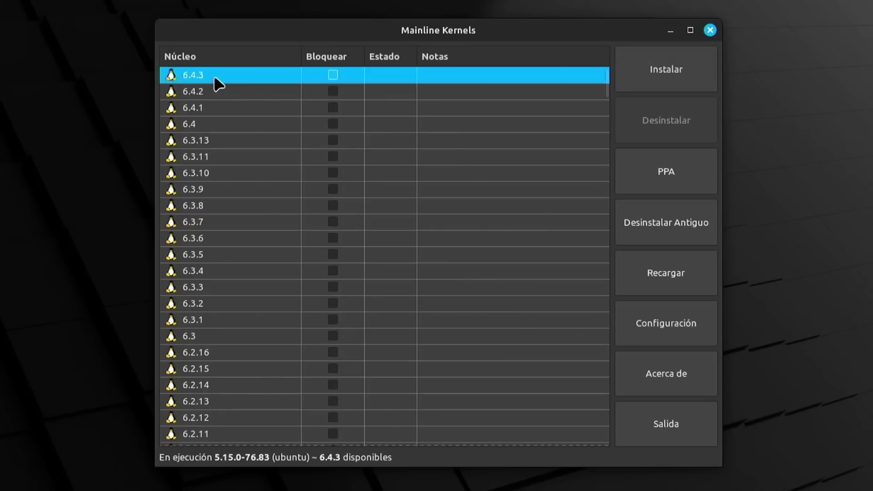
click(655, 69)
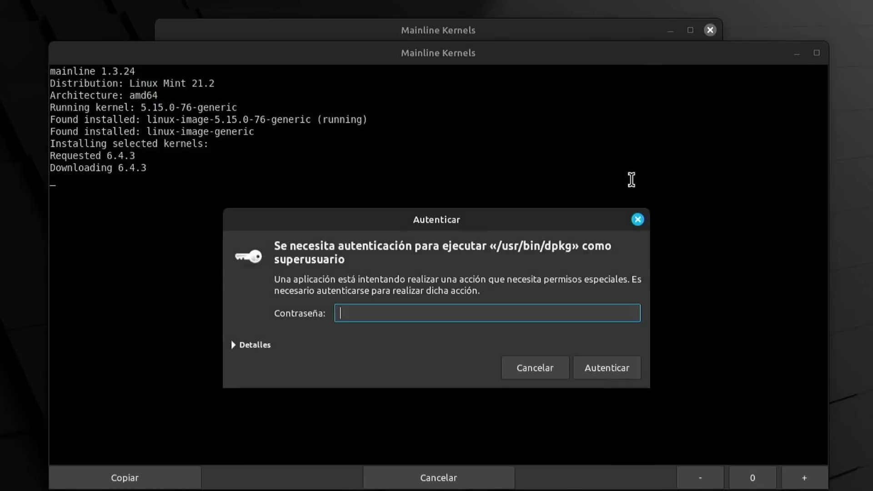
key(Return)
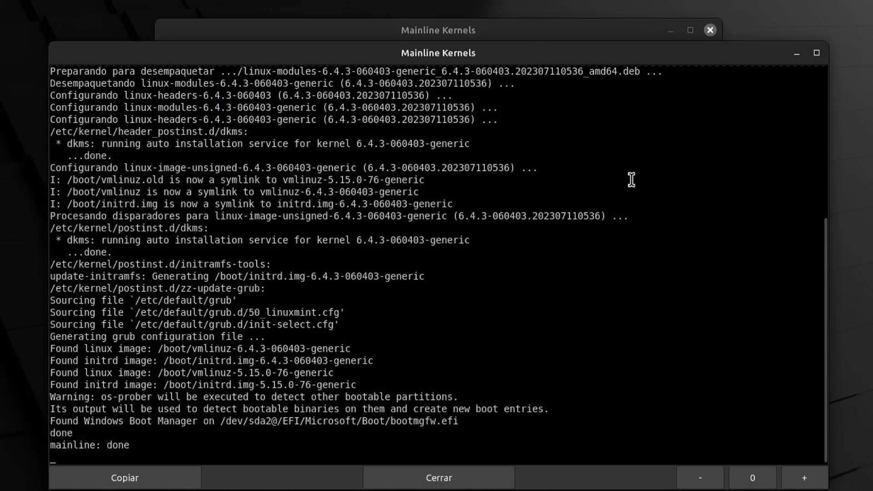
click(447, 481)
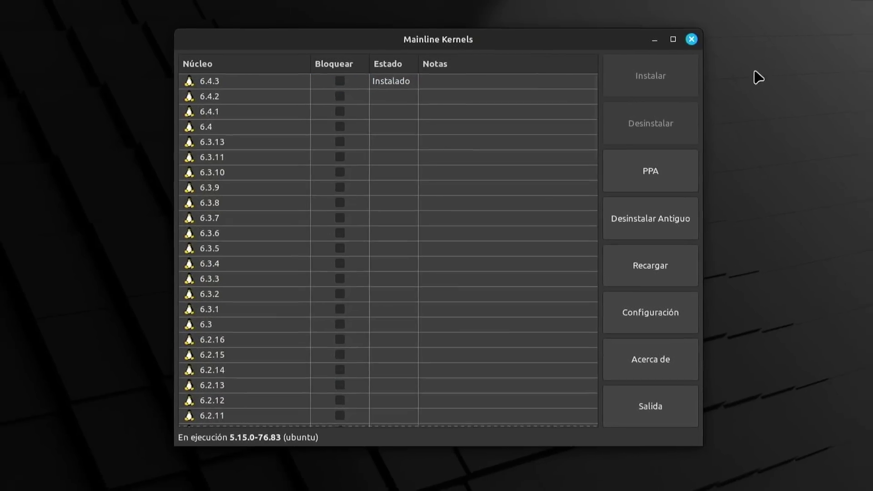
click(691, 39)
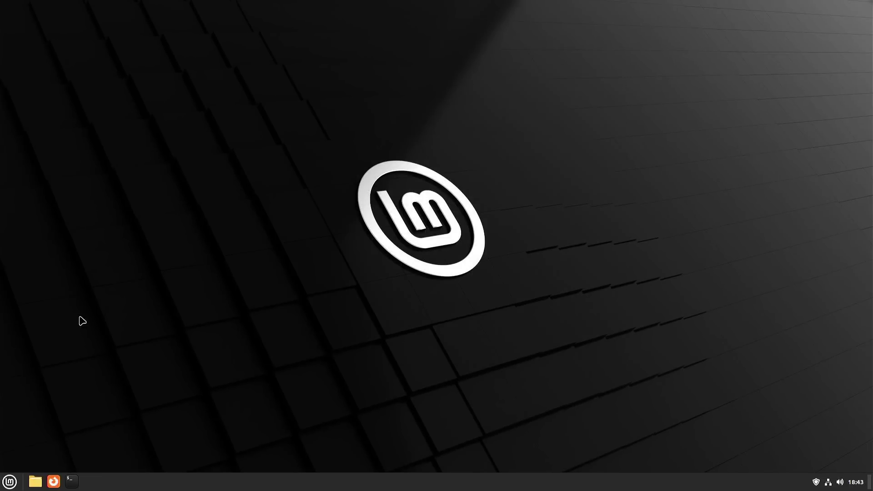
Step: Restart the computer and boot the Linux Mint 21.2 Cinnamon entry from GRUB
click(10, 481)
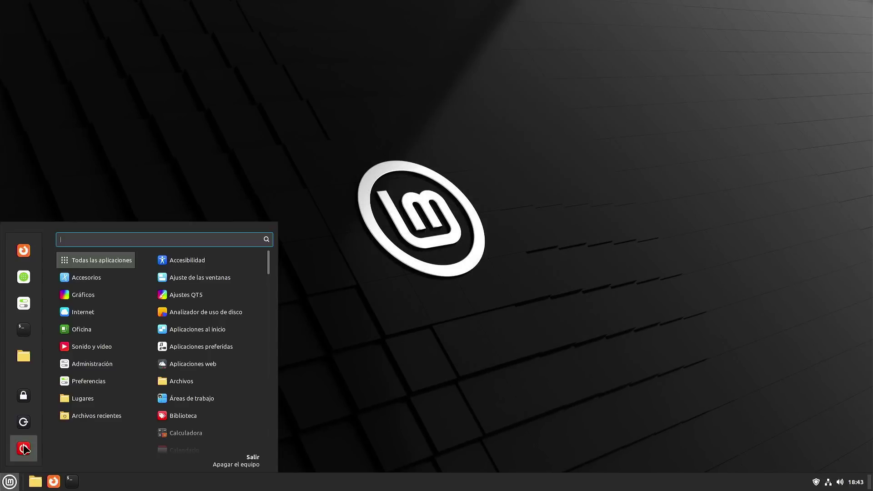
click(25, 449)
click(417, 262)
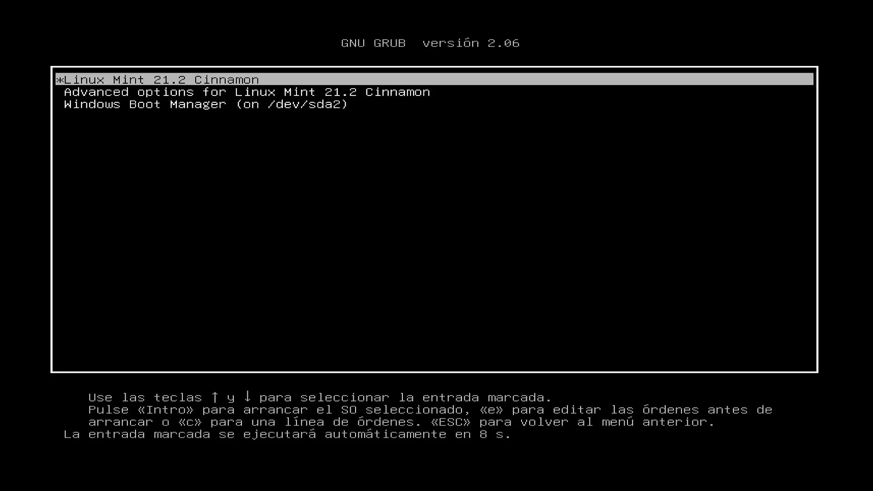
key(Return)
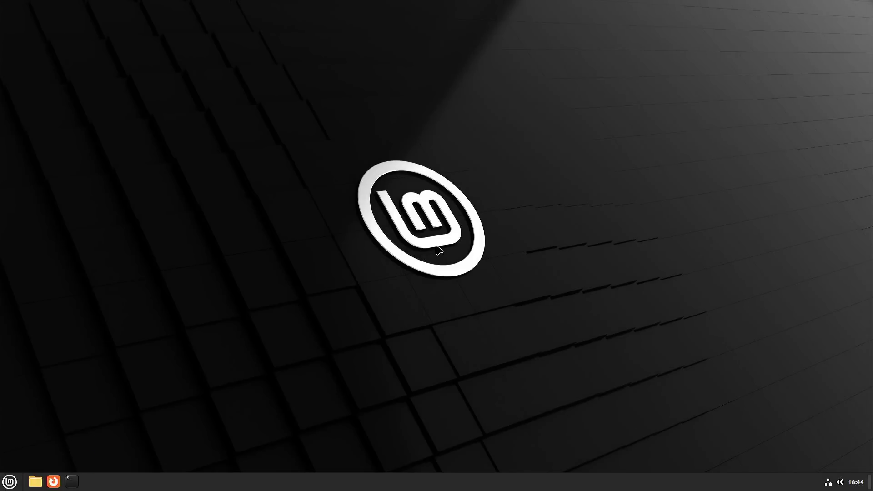
Step: Run neofetch in a centred terminal to confirm kernel 6.4.3-060403-generic, then close it
click(71, 481)
drag(131, 77, 370, 96)
text(neofetch)
key(Return)
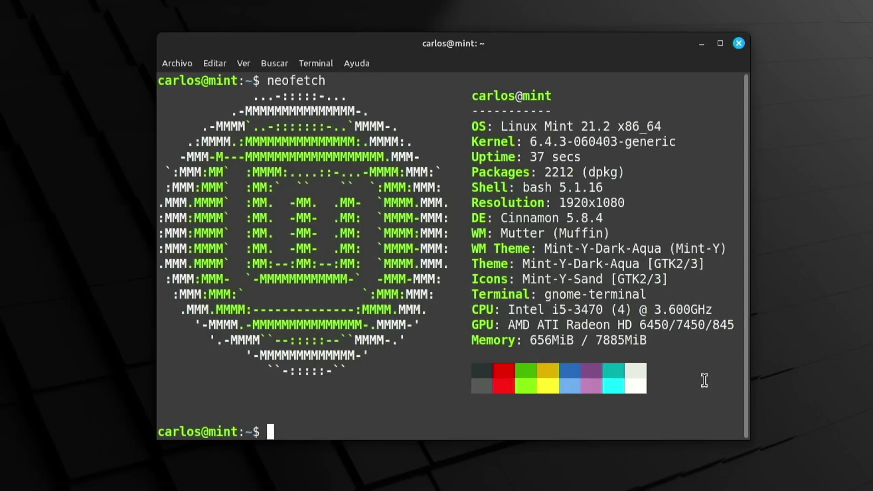
click(739, 43)
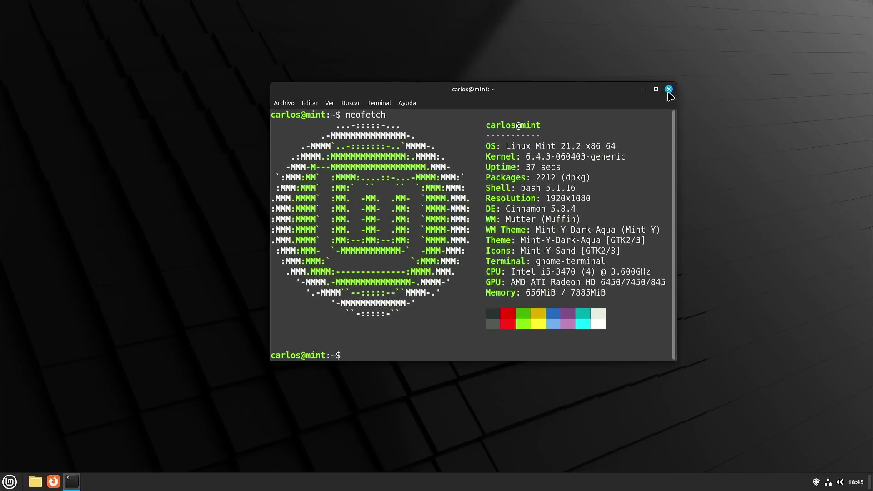
click(669, 89)
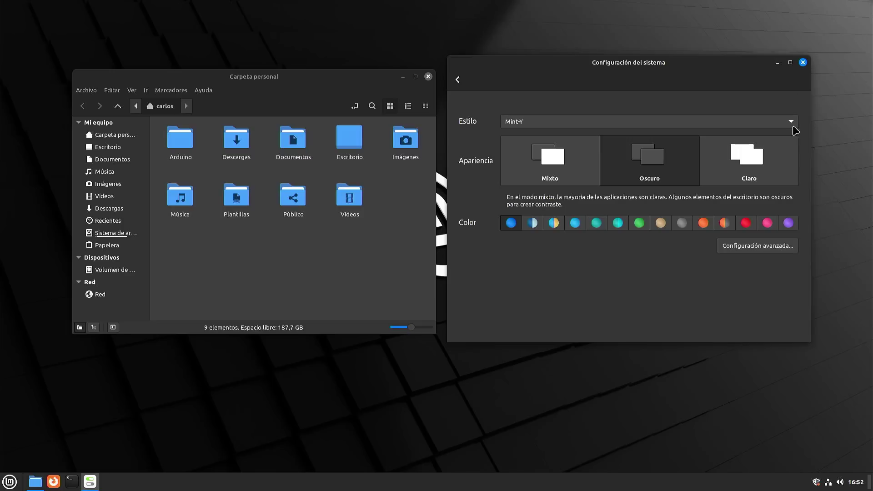
Step: Try purple and pink accents, tile settings top and file manager bottom, then show Telegram Desktop's page
click(789, 223)
click(770, 224)
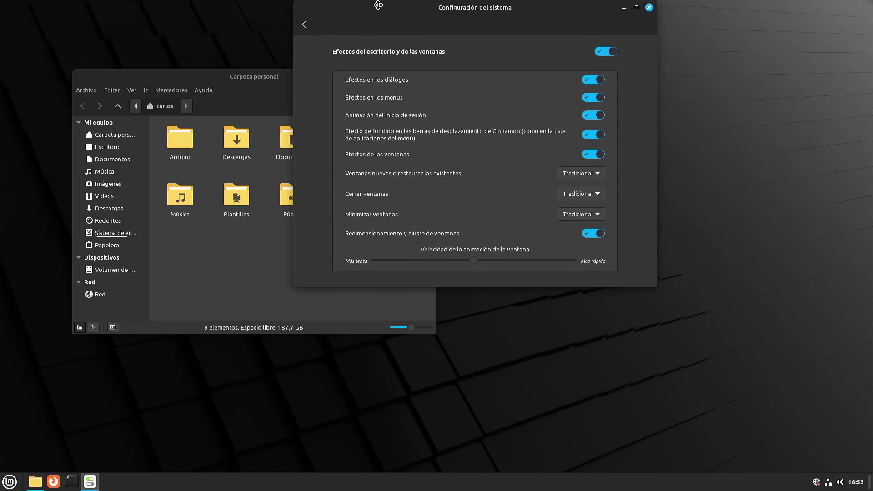
key(super+Up)
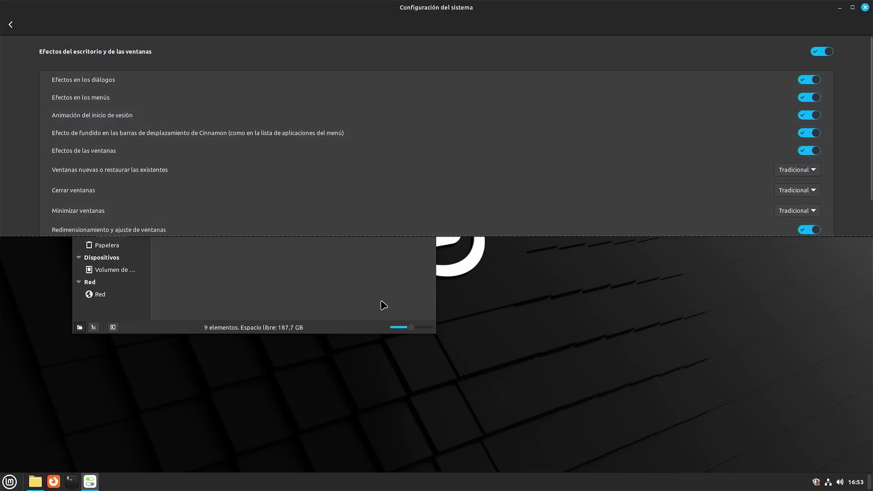
drag(378, 278, 403, 321)
key(super+Down)
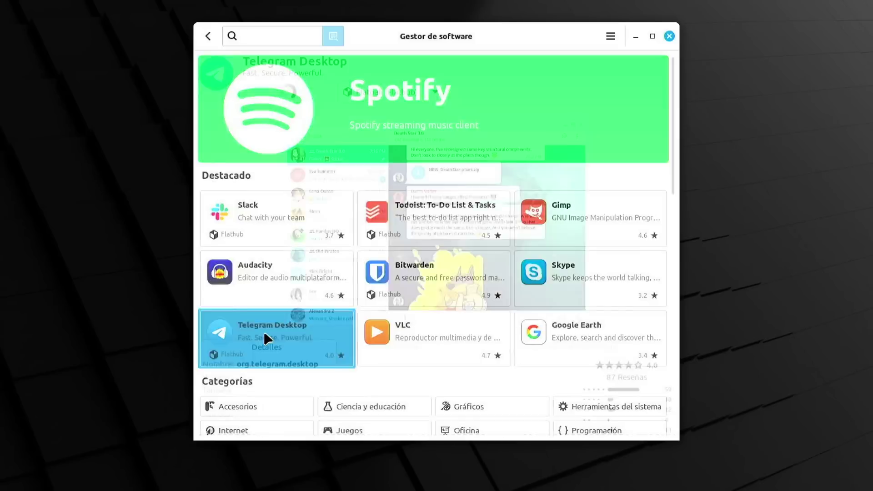
click(263, 331)
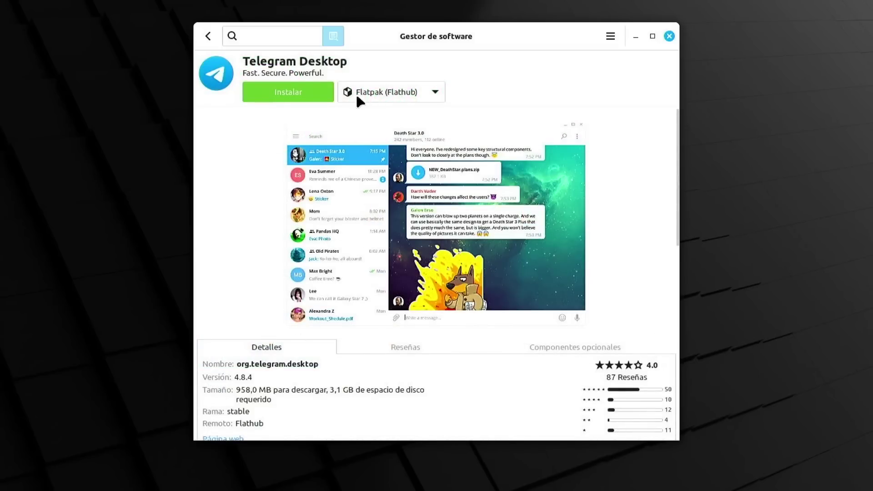
Step: Select kernel 6.4.3 in the Núcleo list and start installing it with Instalar
scroll(377, 298, down, 2)
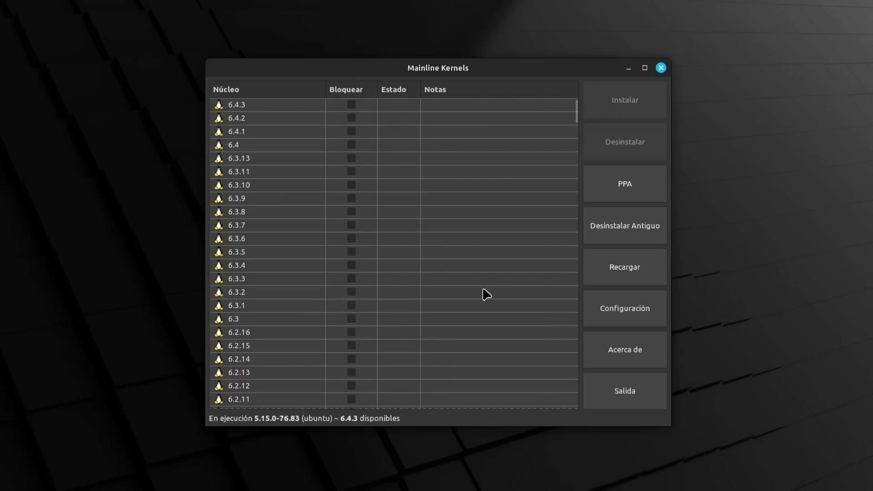
click(256, 107)
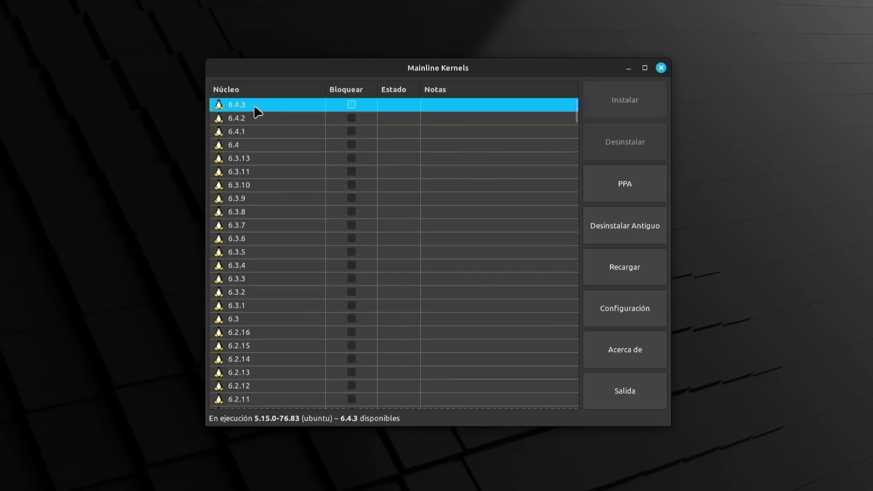
click(619, 104)
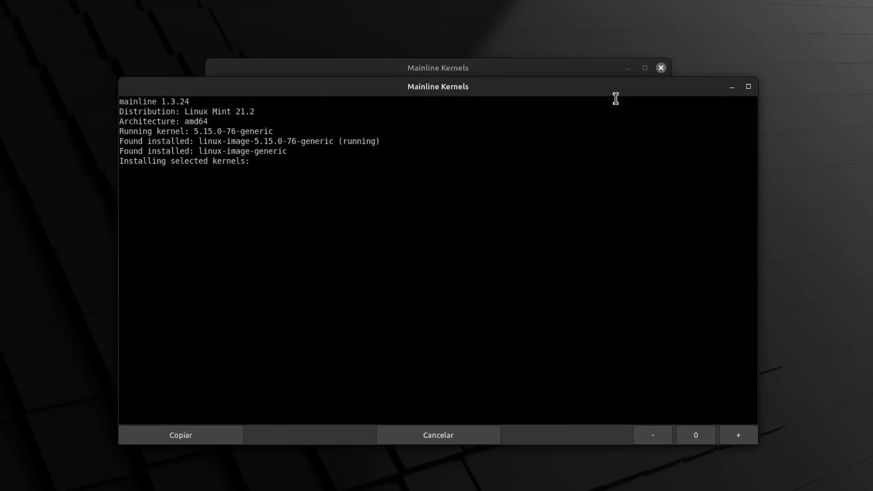